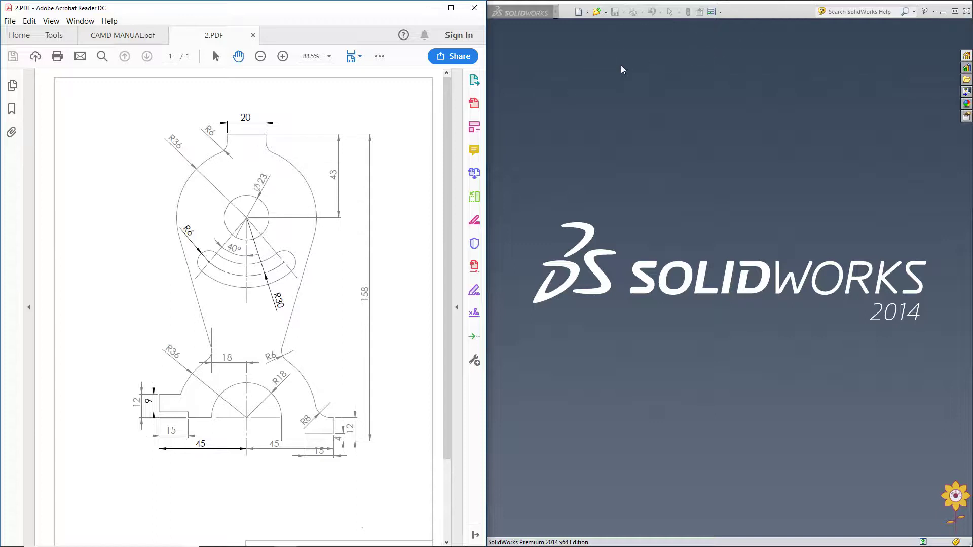
- Create a new blank part document, Part2
left_click(580, 12)
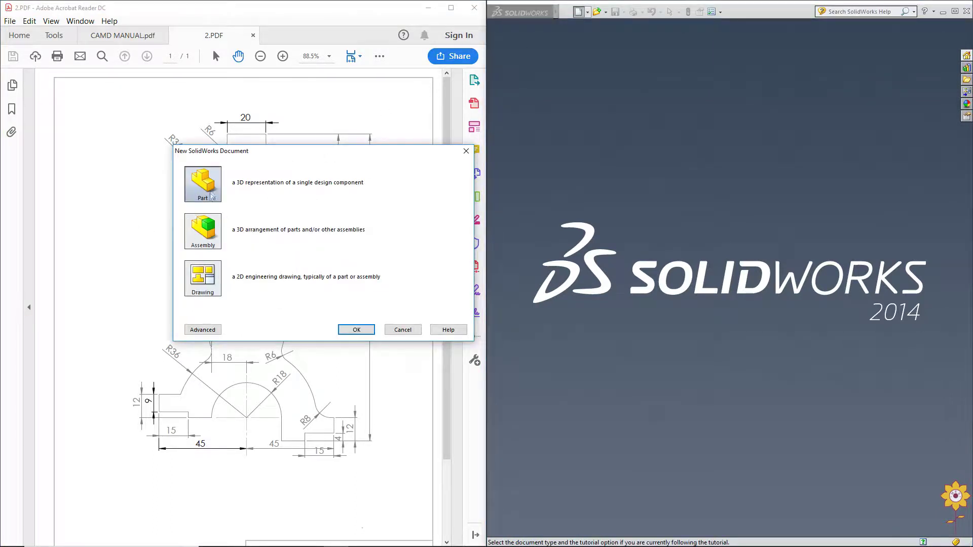
double_click(207, 183)
left_click(350, 328)
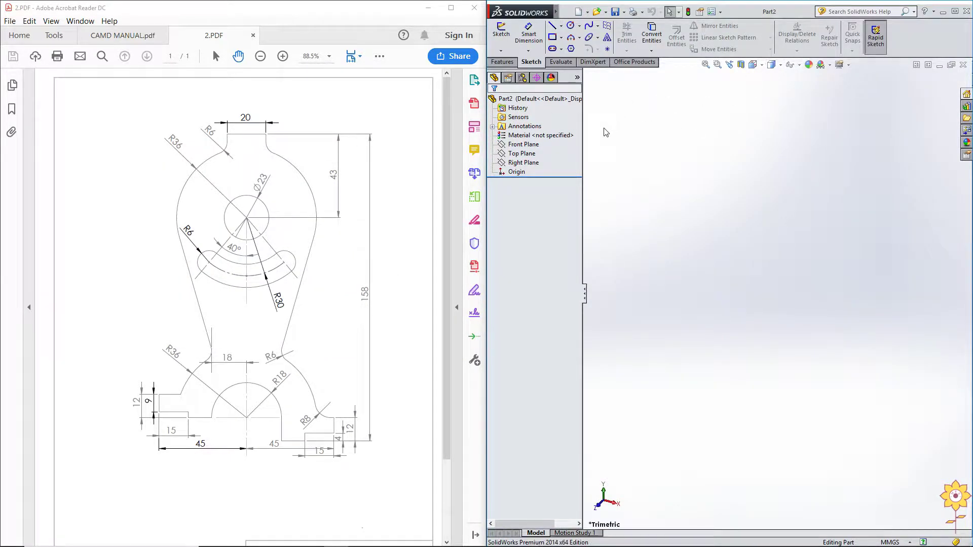
left_click(527, 145)
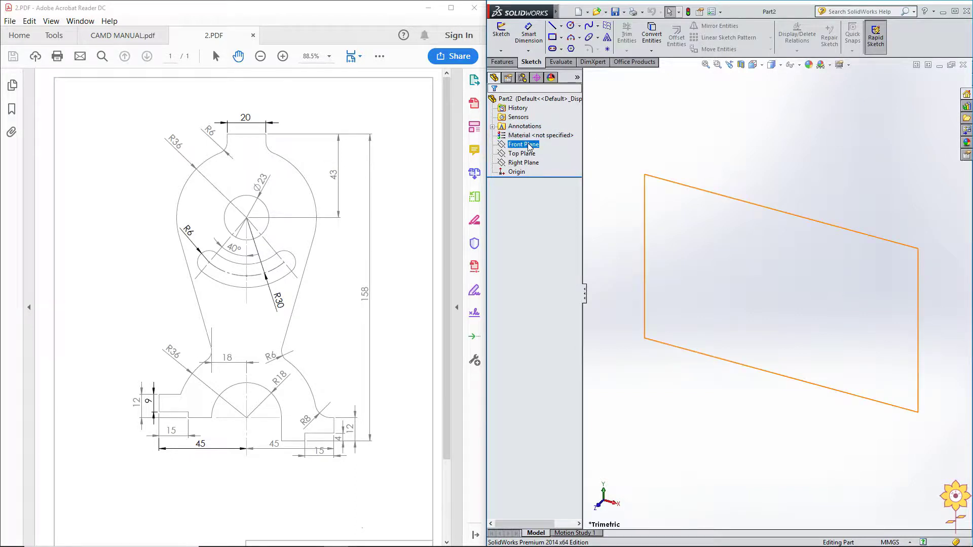
- Start Sketch1 on the Front Plane of Part2
left_click(529, 146)
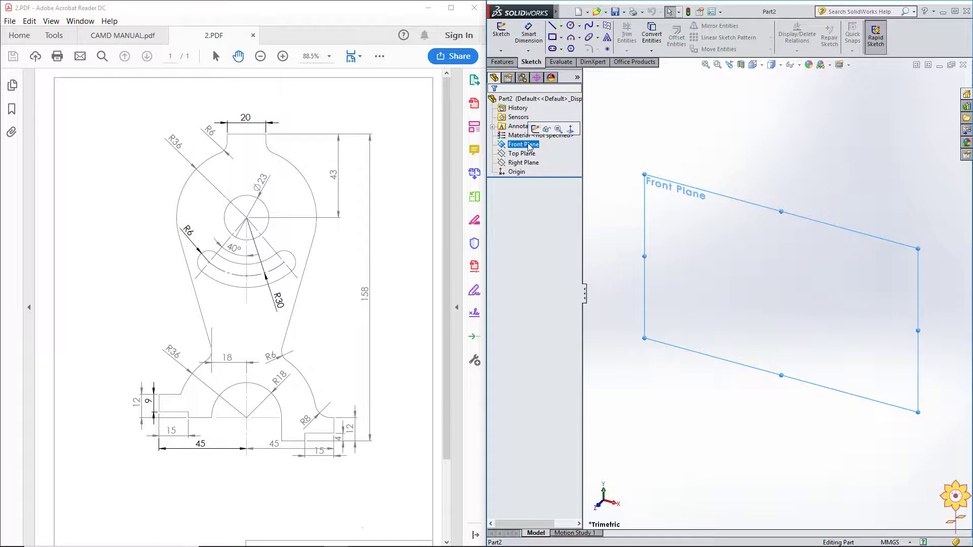
left_click(501, 34)
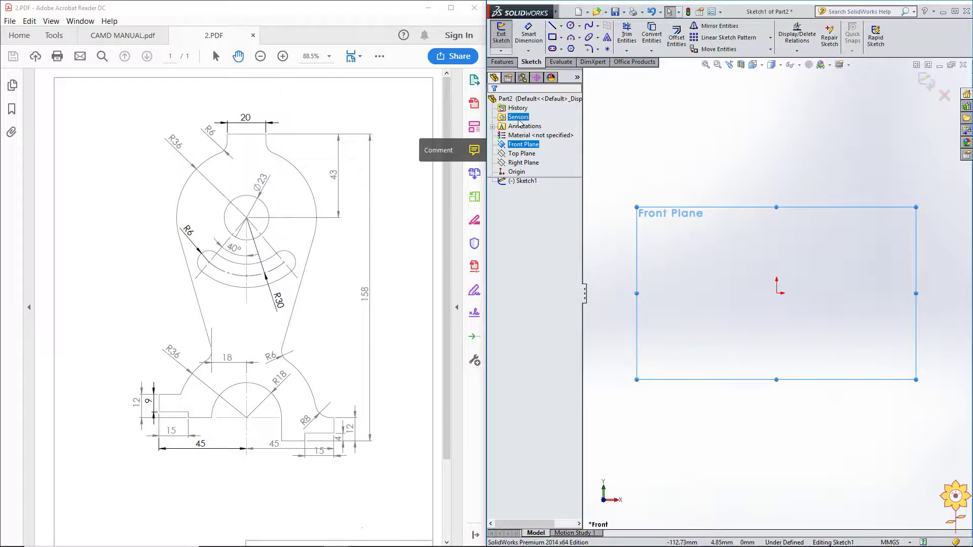
left_click(571, 26)
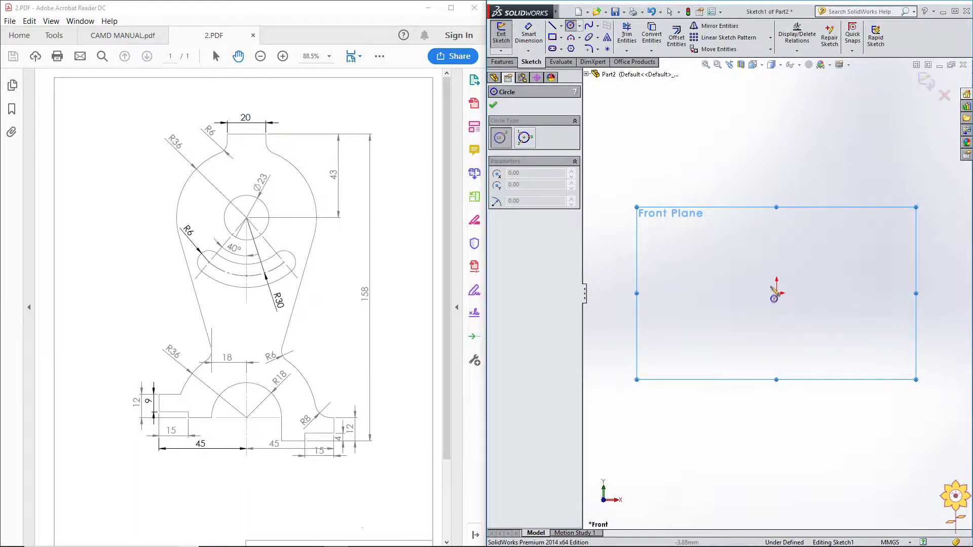
- Draw a small and a larger circle, both centred on the origin
left_click(777, 294)
left_click(776, 261)
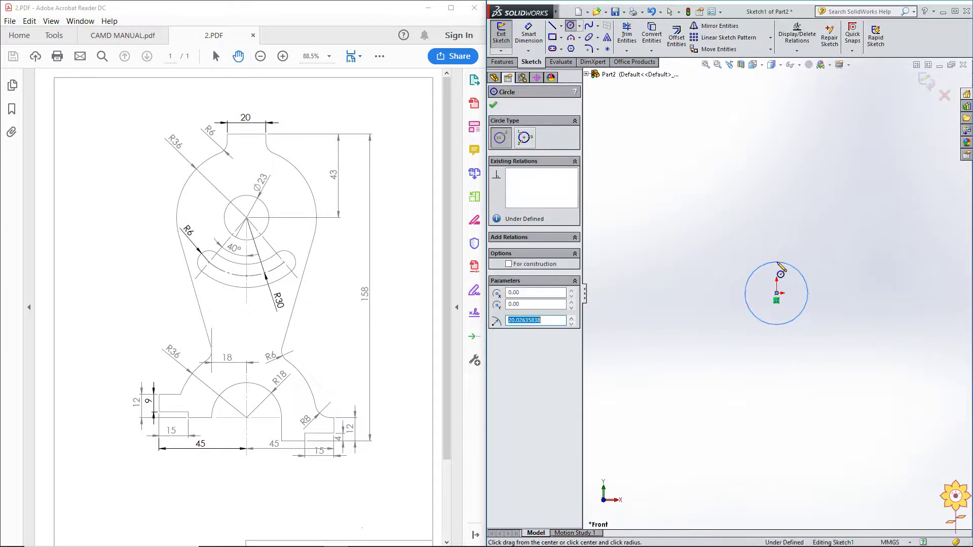
right_click(709, 180)
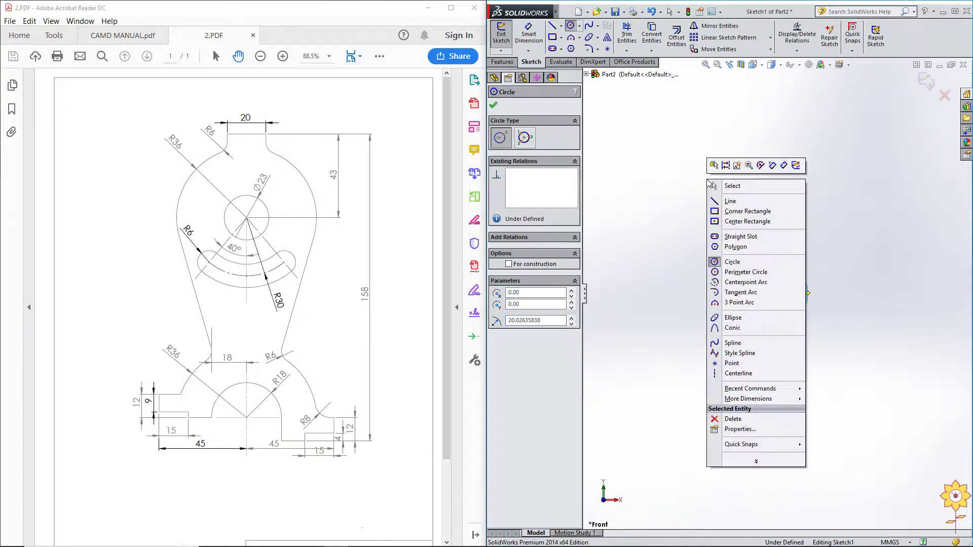
left_click(726, 183)
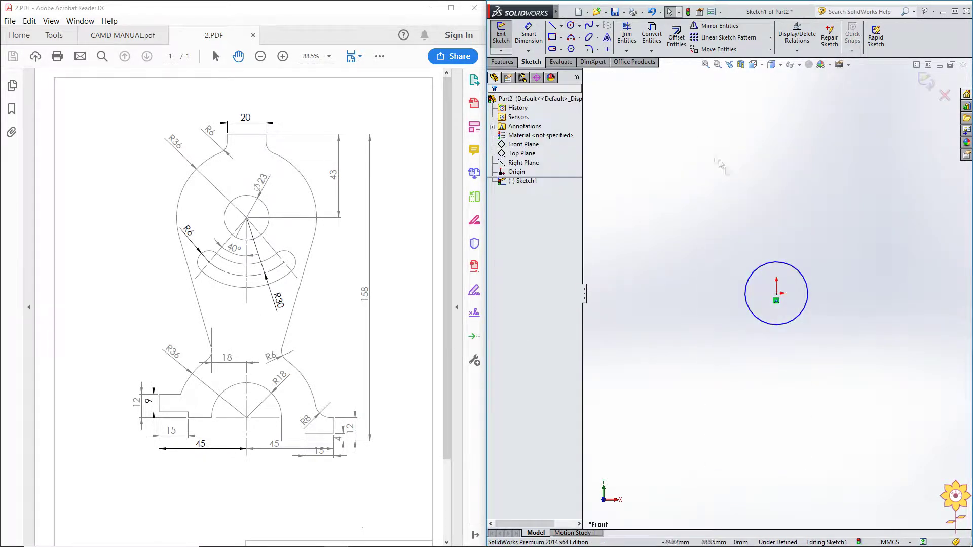
left_click(572, 28)
left_click(776, 293)
left_click(732, 221)
right_click(687, 170)
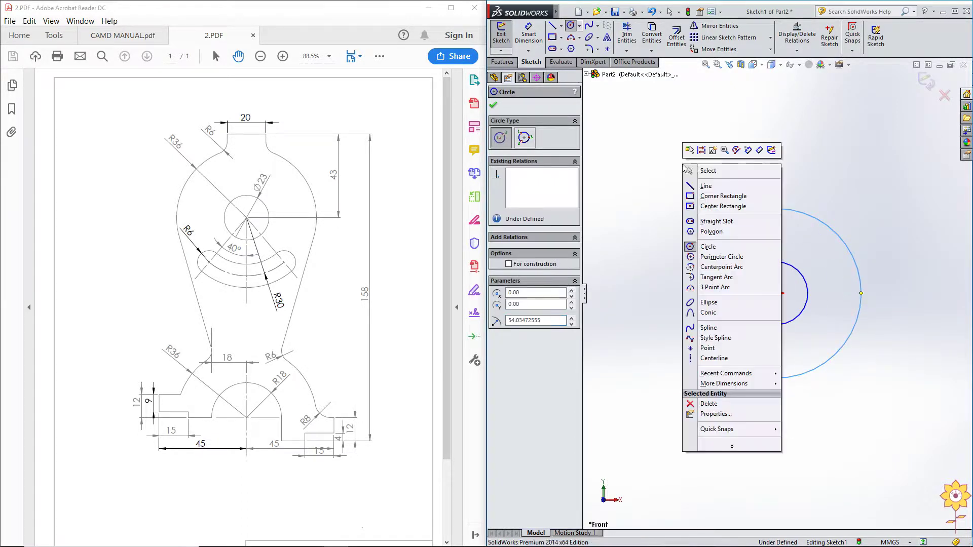
key("Escape")
right_click(710, 171)
left_click(717, 175)
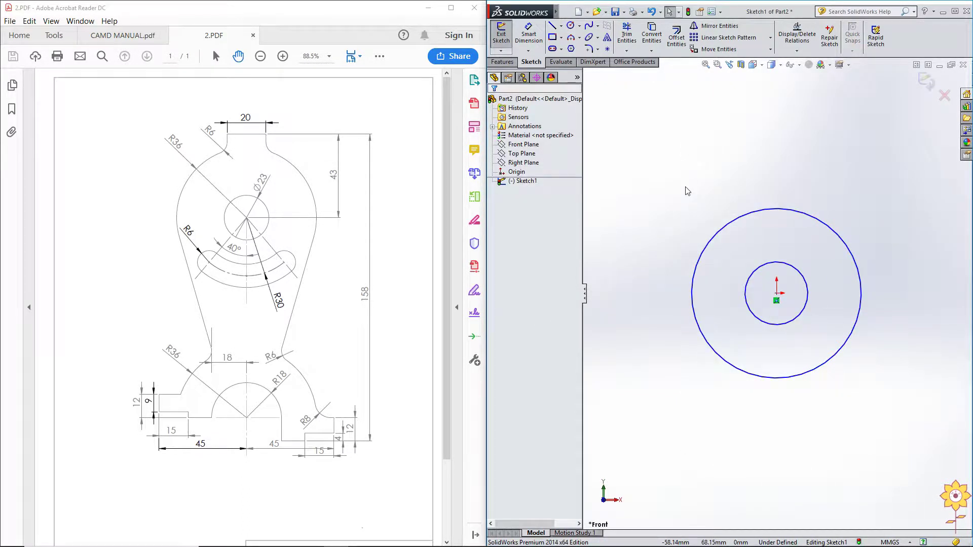
- Dimension the inner circle Ø23 and the outer circle Ø72
left_click(528, 34)
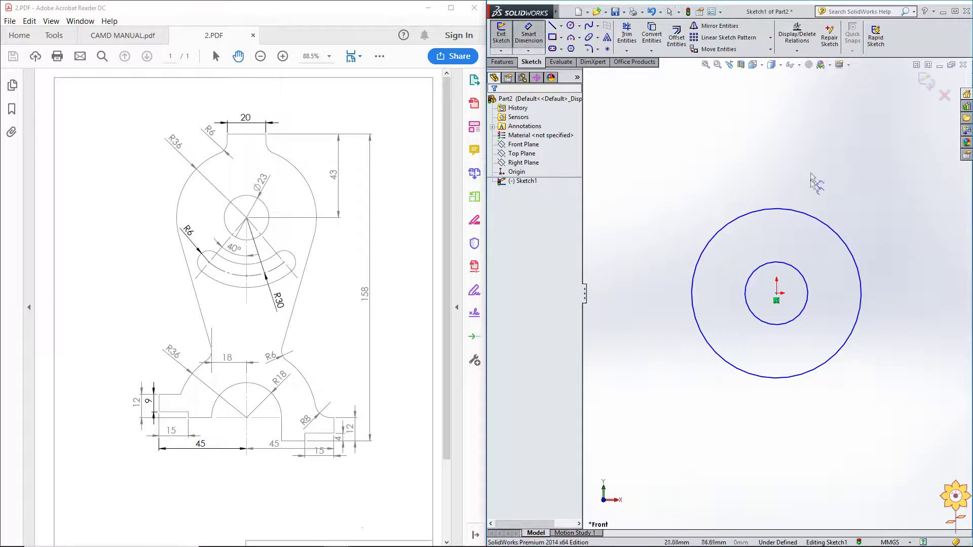
left_click(804, 276)
left_click(846, 149)
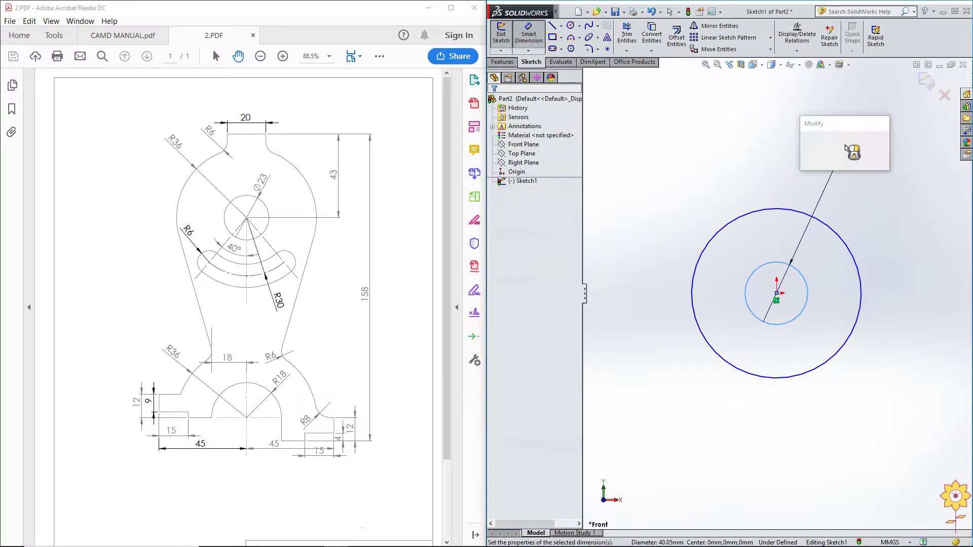
type("23")
key("Return")
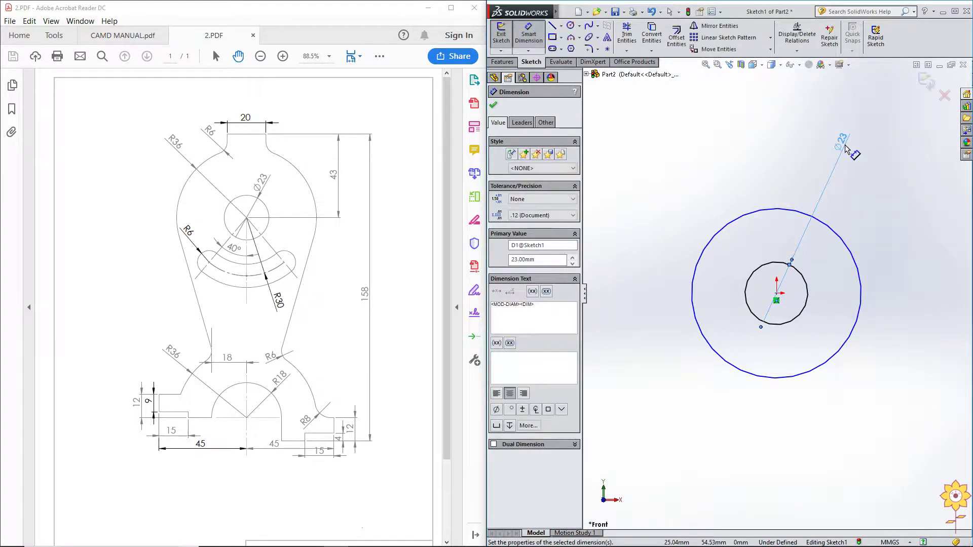
left_click(759, 213)
left_click(666, 196)
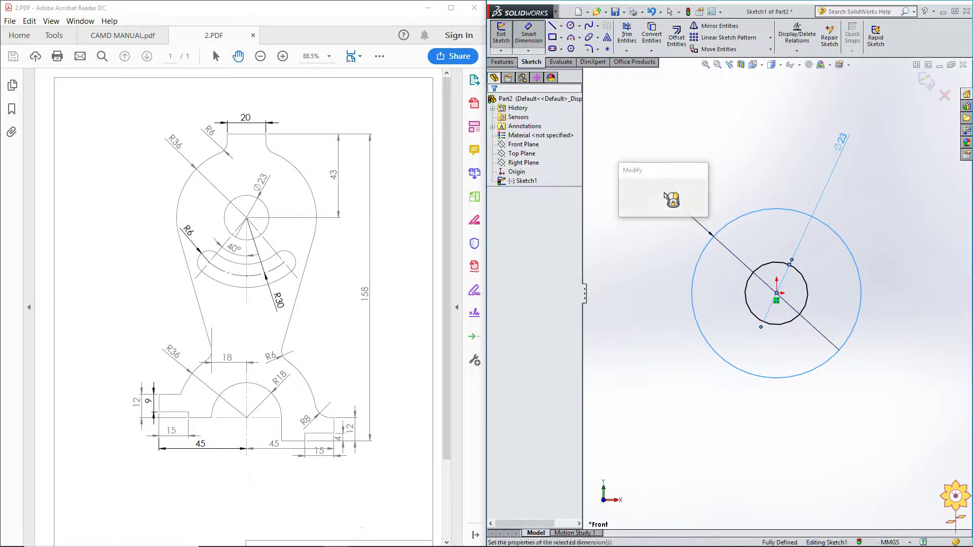
type("72")
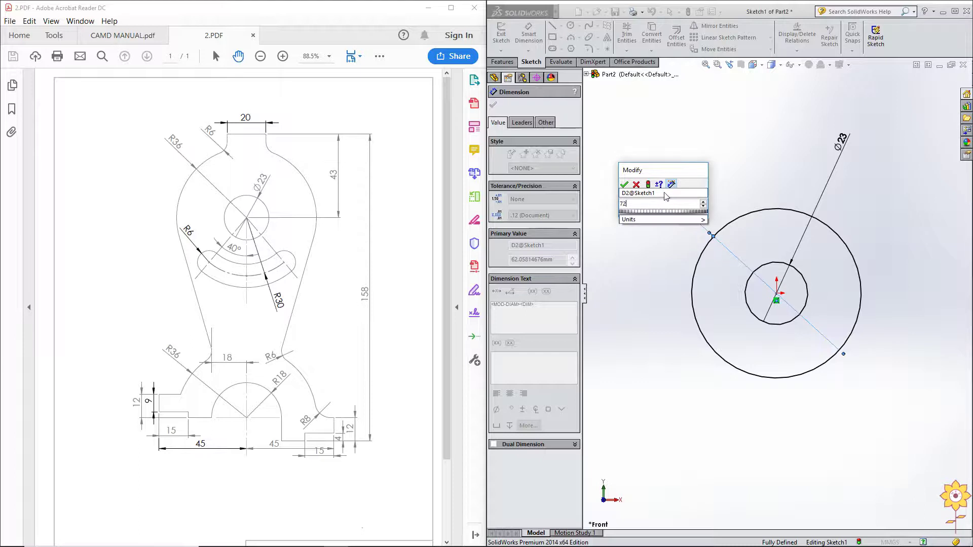
key("Return")
left_click(657, 184)
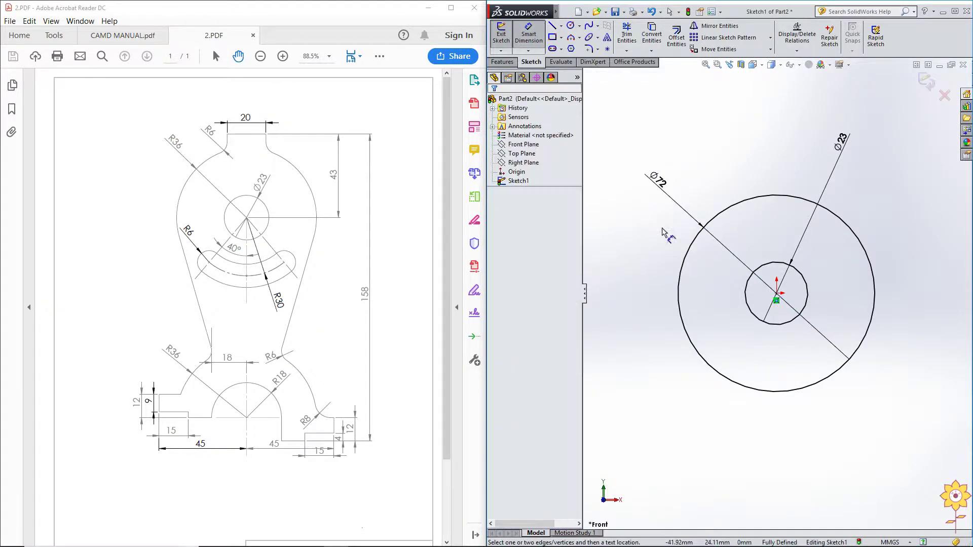
scroll(785, 258, "down", 3)
scroll(701, 316, "up", 3)
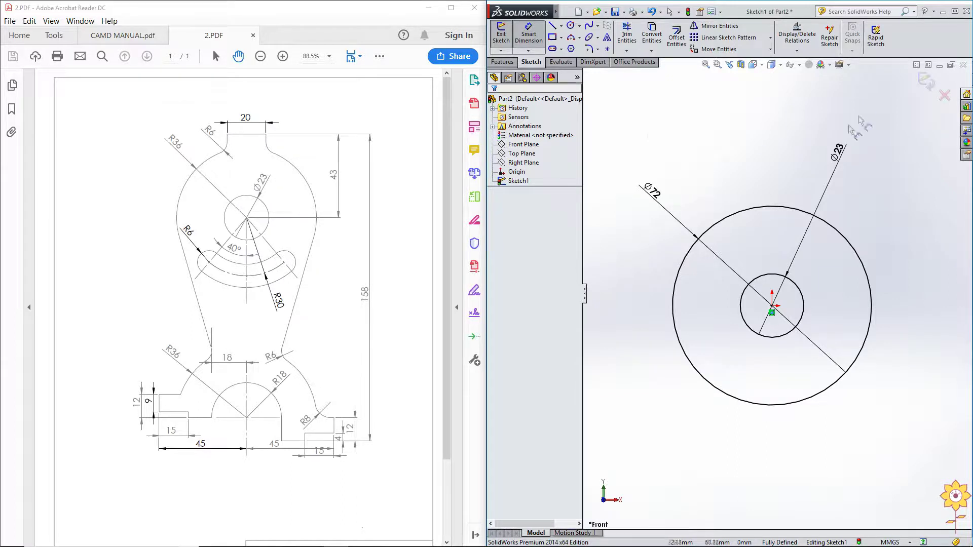
- Draw a vertical centerline through the origin, spanning above and below the circles
left_click(561, 25)
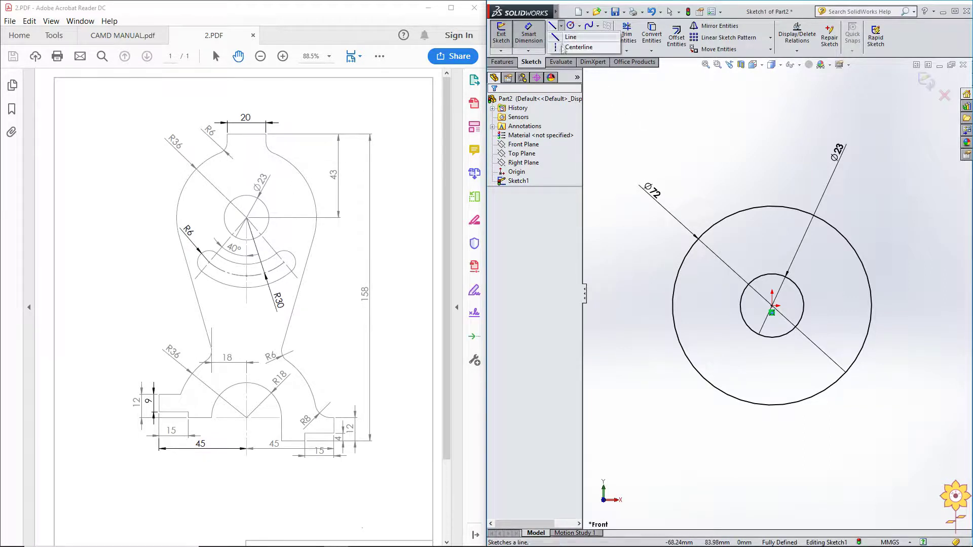
left_click(561, 47)
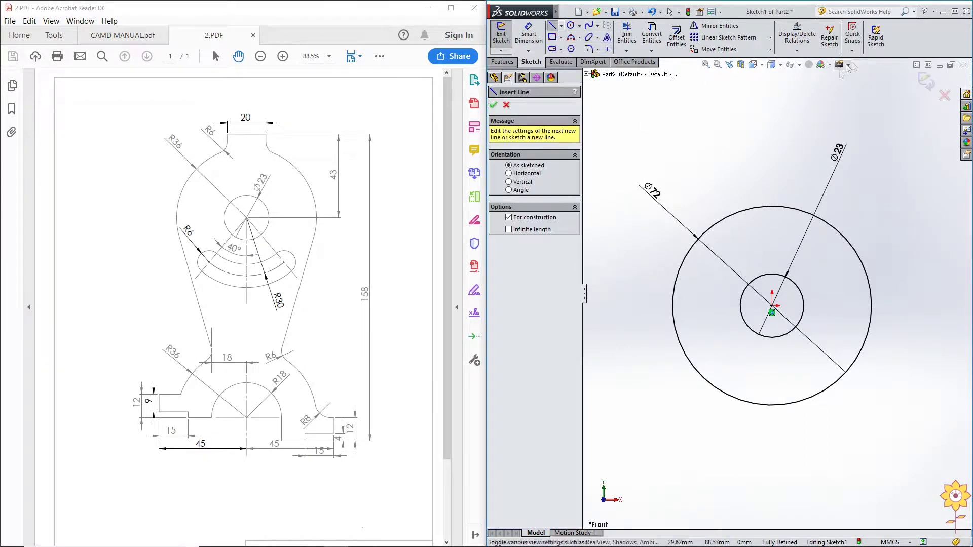
left_click(772, 115)
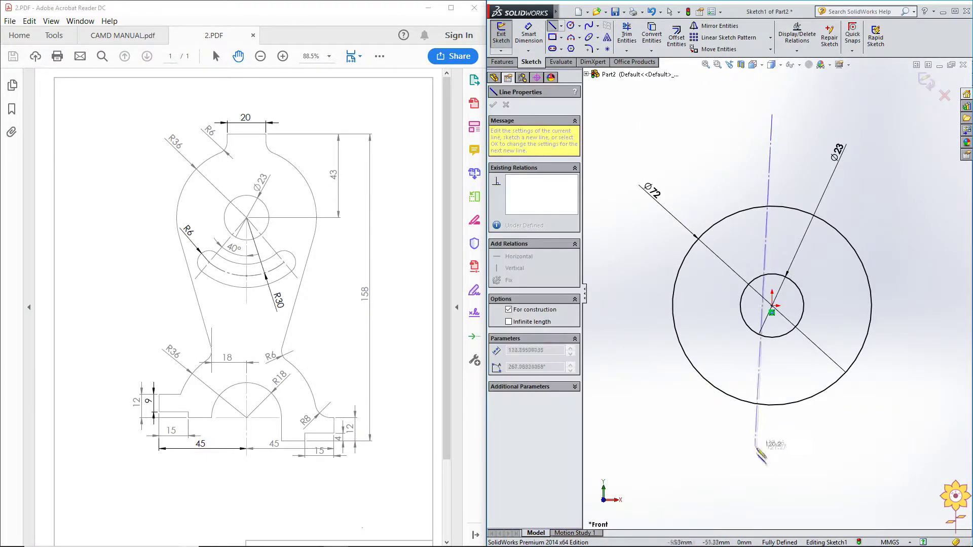
left_click(772, 472)
right_click(700, 152)
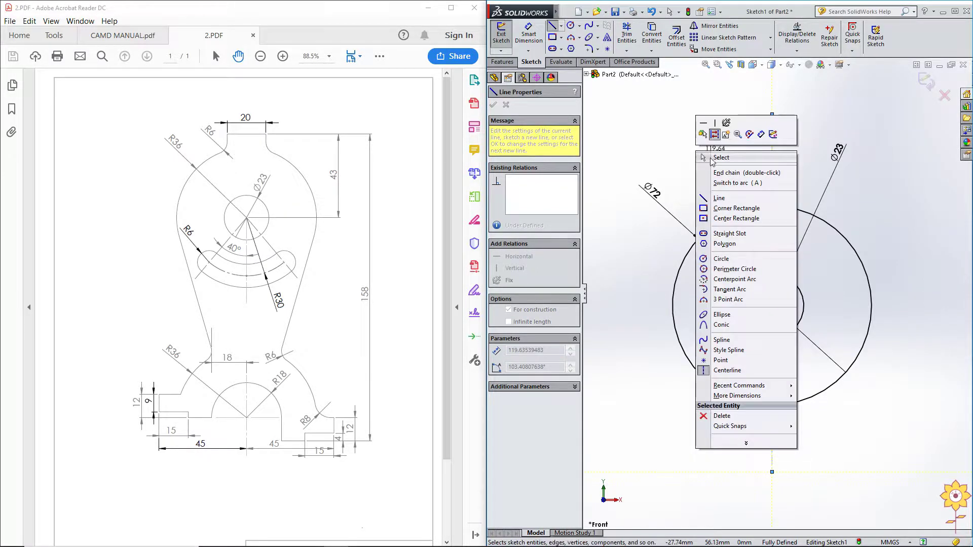
left_click(715, 158)
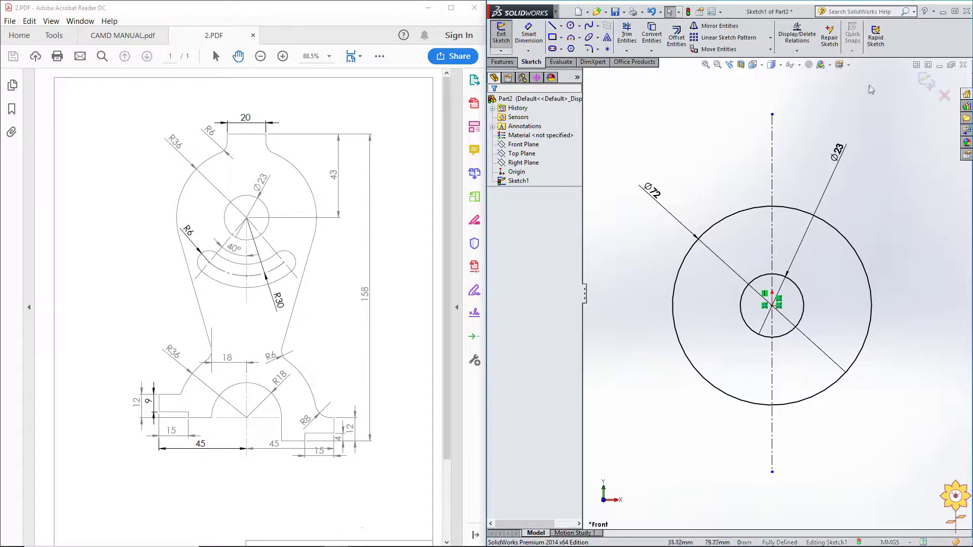
- Draw a short horizontal line above the circles
left_click(561, 28)
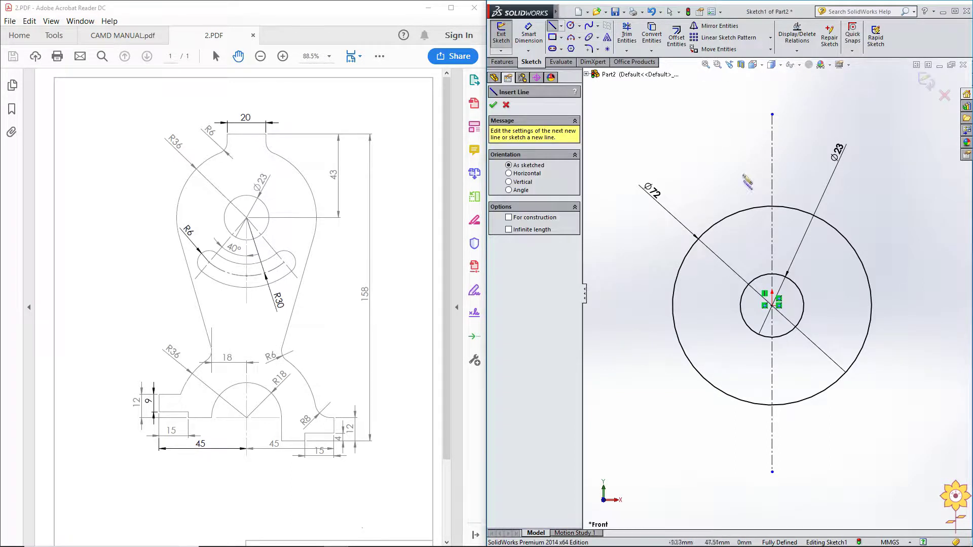
left_click(800, 180)
right_click(711, 137)
left_click(730, 146)
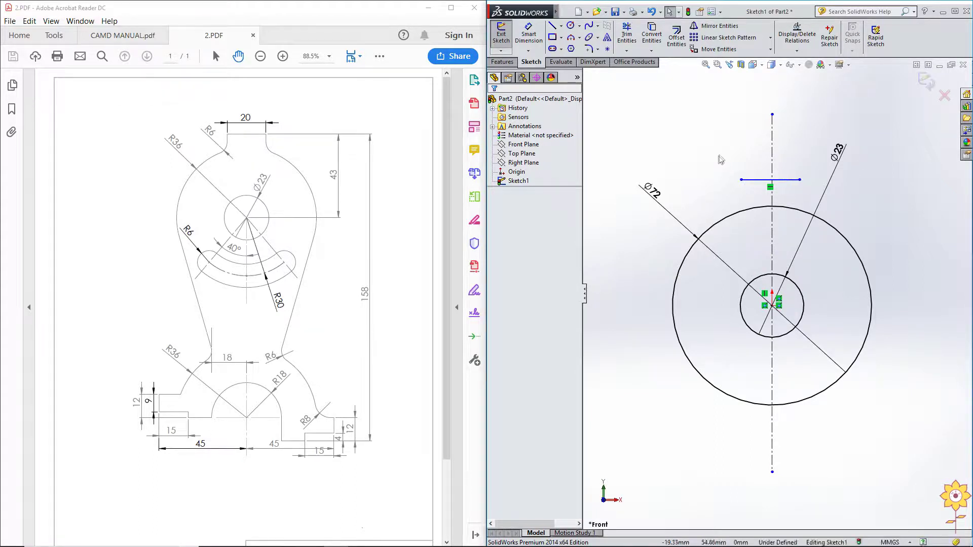
- Make the horizontal line's endpoints symmetric about the vertical centerline
left_click(741, 179)
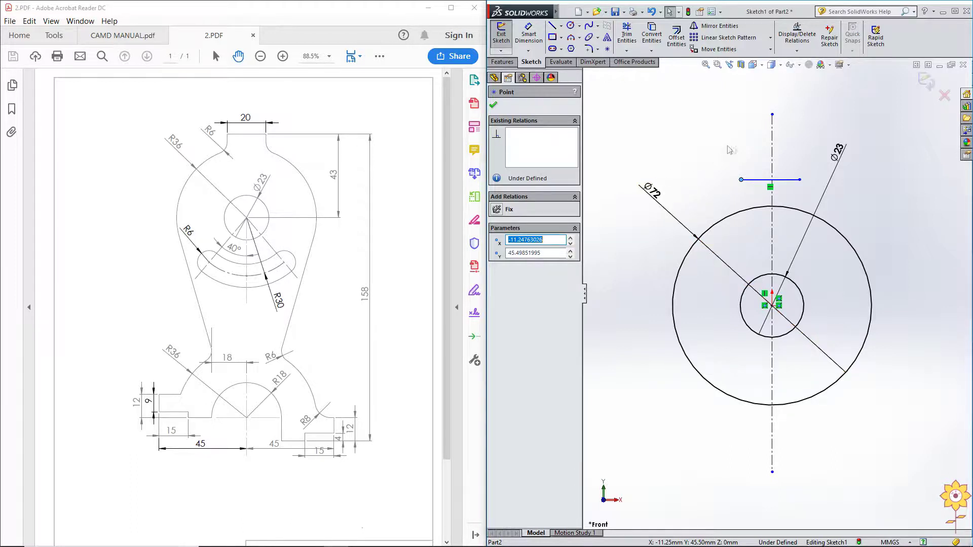
left_click(801, 180, "ctrl")
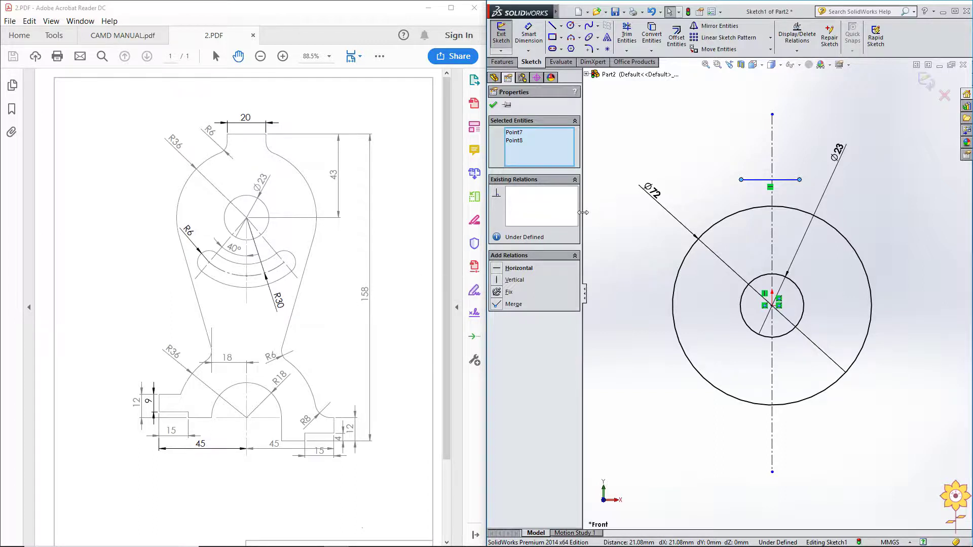
left_click(772, 150, "ctrl")
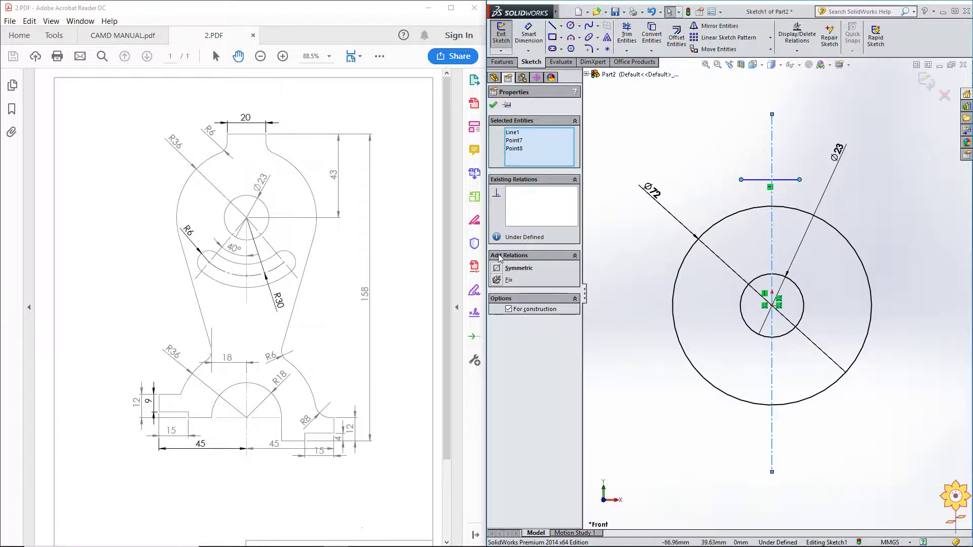
left_click(502, 272)
left_click(668, 125)
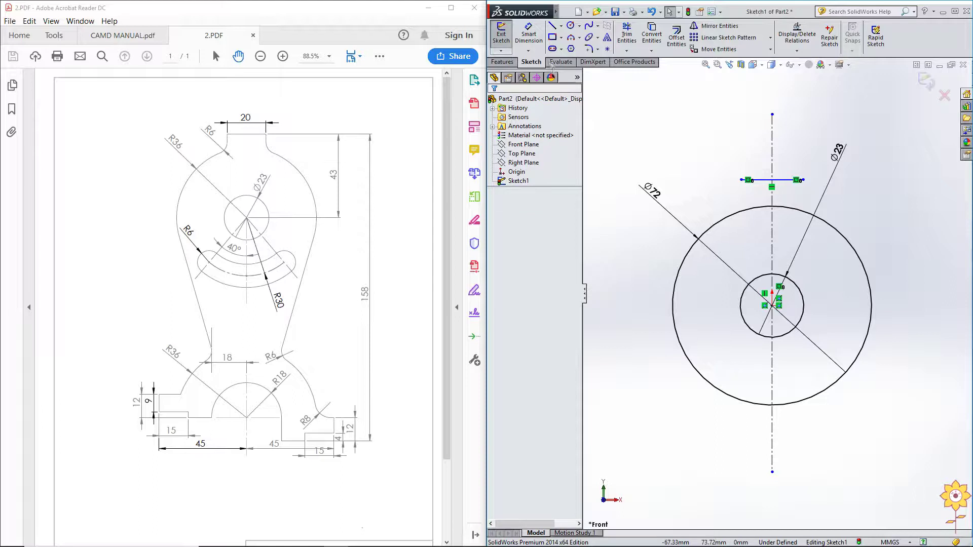
left_click(529, 36)
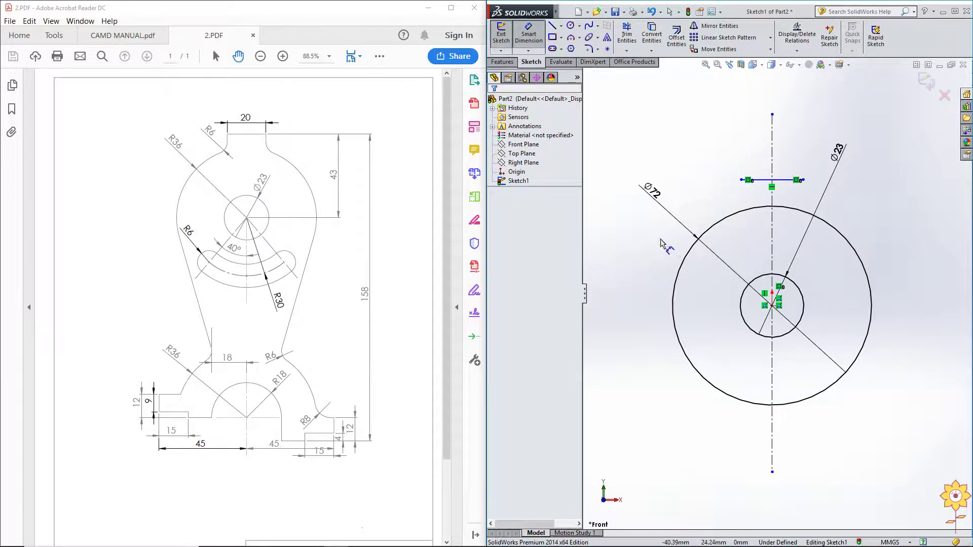
left_click(768, 181)
- Set the top horizontal line's length to 20
left_click(762, 154)
type("20")
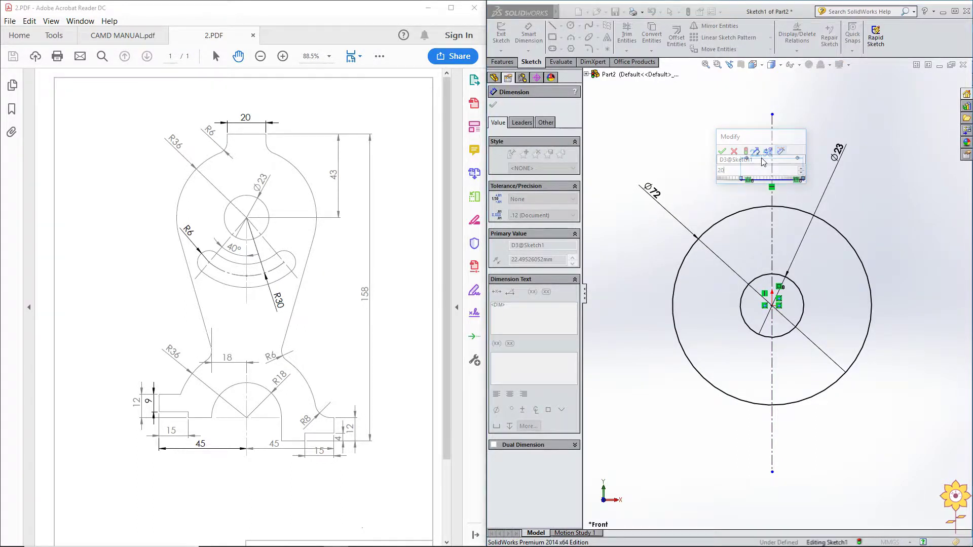
key("Return")
right_click(700, 174)
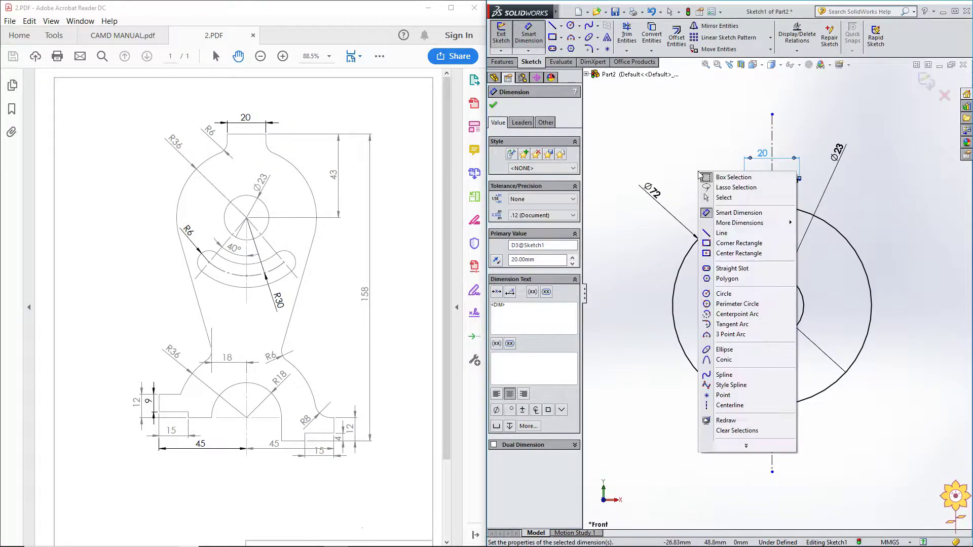
left_click(724, 197)
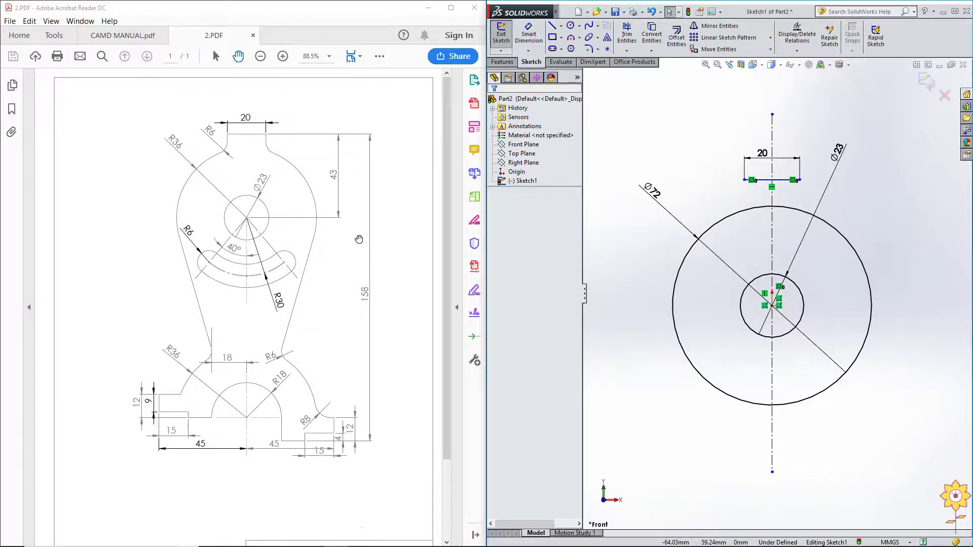
- Dimension the top line 43 above the circle centre
left_click(527, 43)
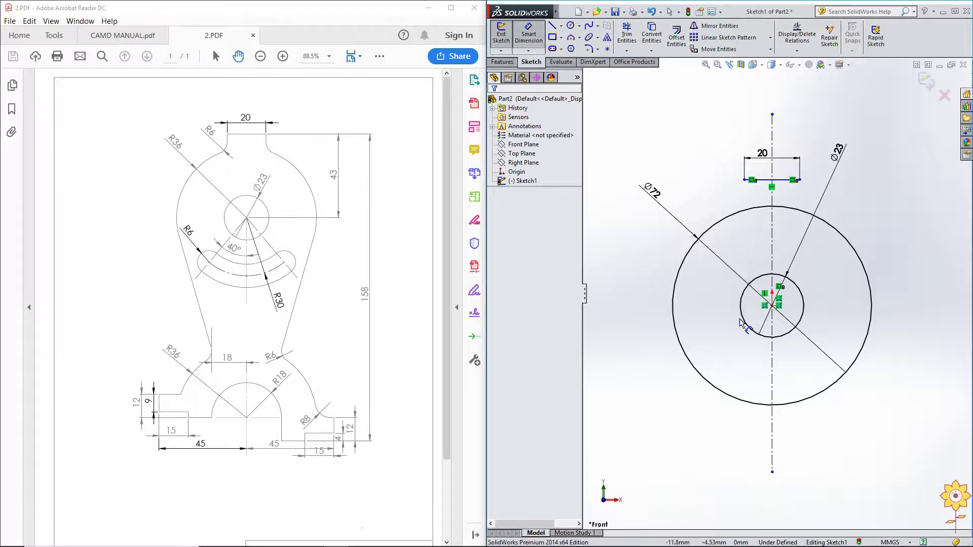
left_click(764, 181)
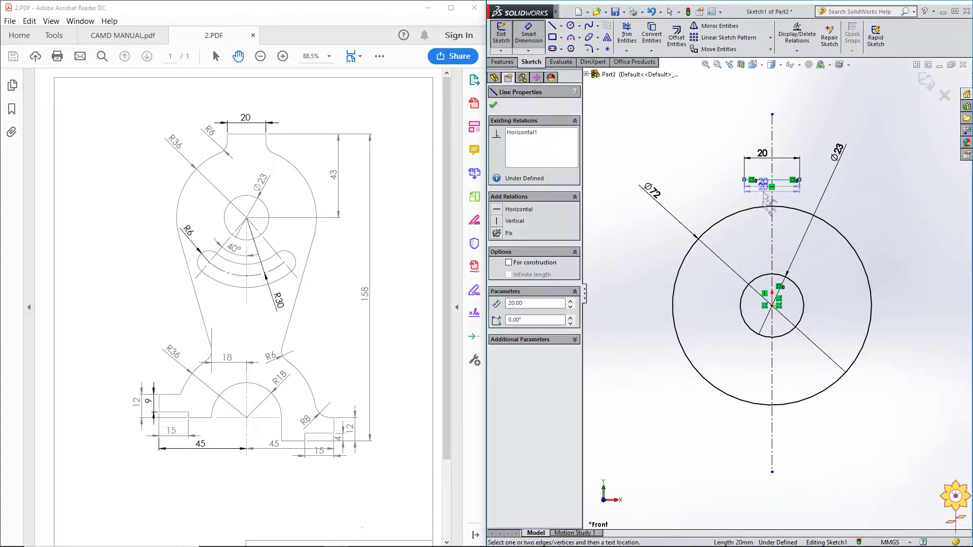
left_click(772, 306)
left_click(645, 268)
type("43")
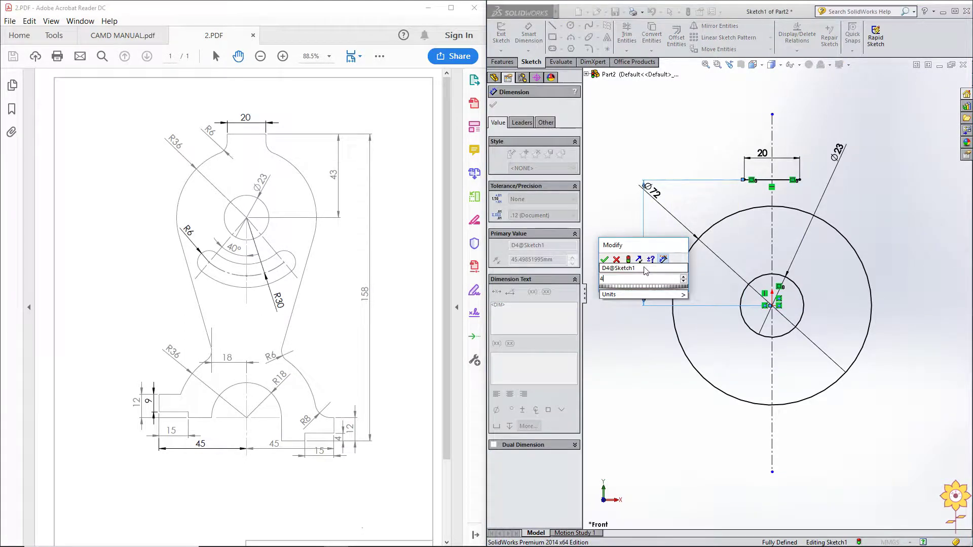
key("Return")
key("Escape")
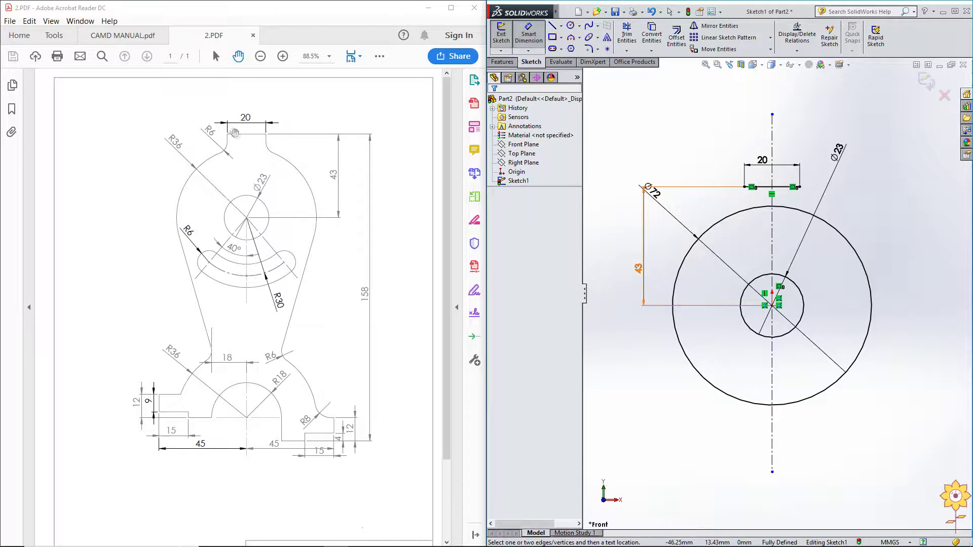
- Draw a short vertical line down from the top line's left end
left_click(554, 28)
left_click(744, 187)
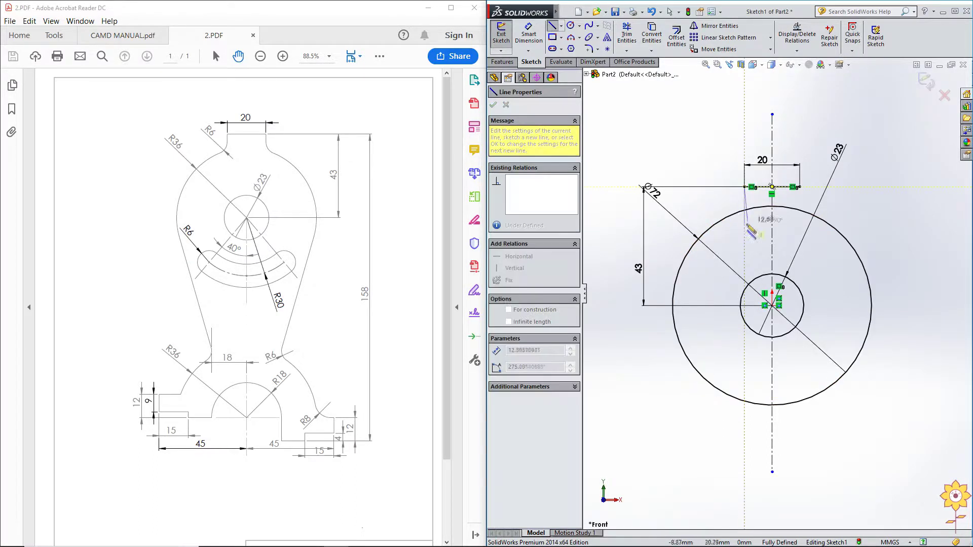
right_click(663, 161)
left_click(665, 163)
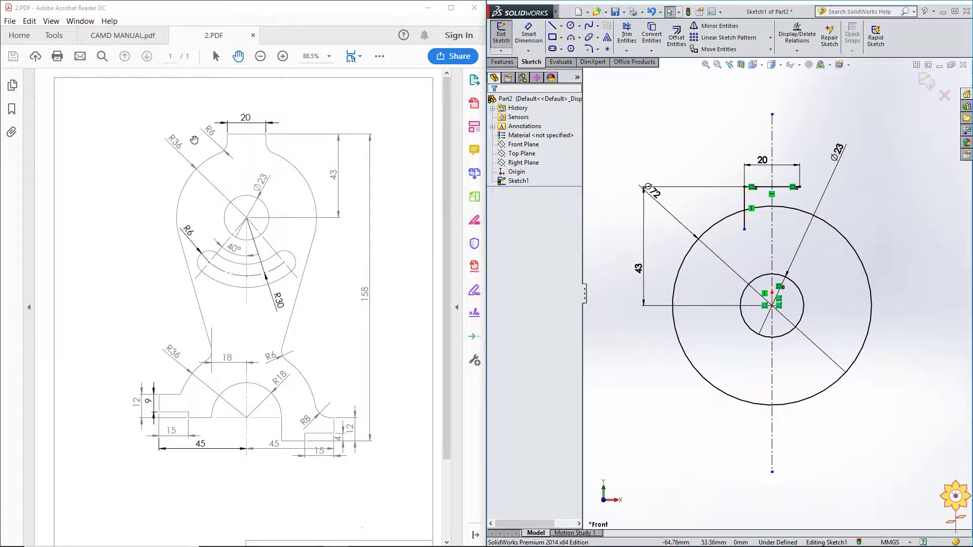
- Draw a small circle at the upper left and dimension it Ø12
left_click(570, 25)
left_click_drag(654, 129, 635, 119)
right_click(631, 117)
left_click(631, 117)
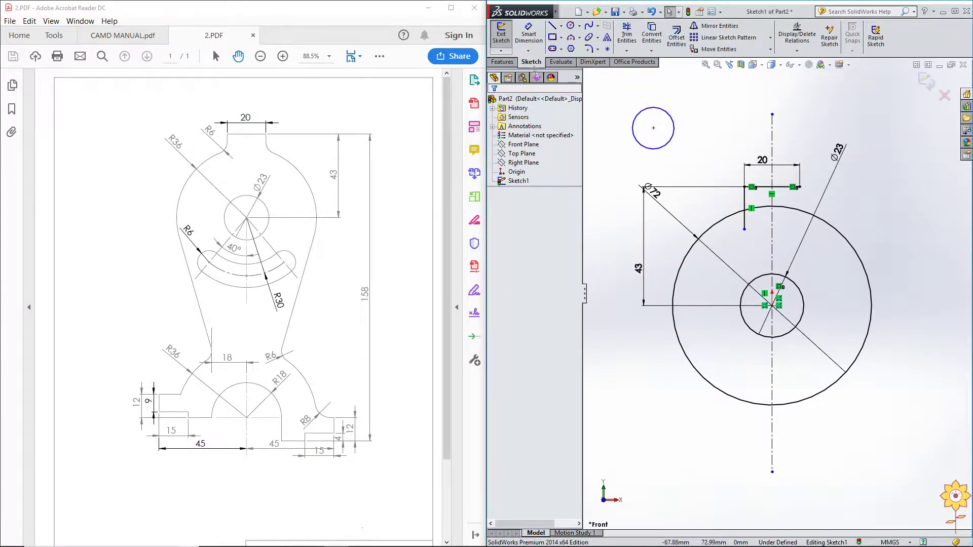
left_click(537, 39)
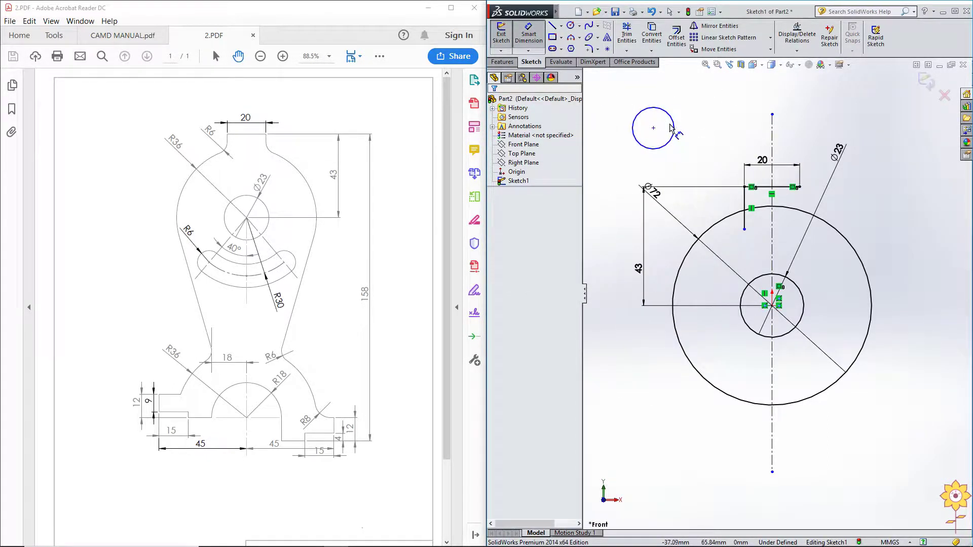
left_click(674, 128)
left_click(696, 104)
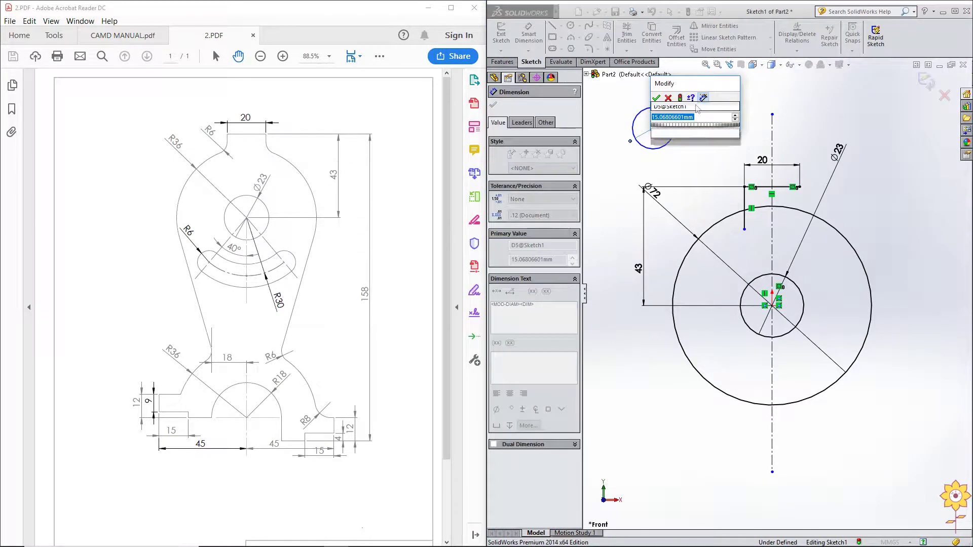
type("12")
key("Return")
right_click(702, 134)
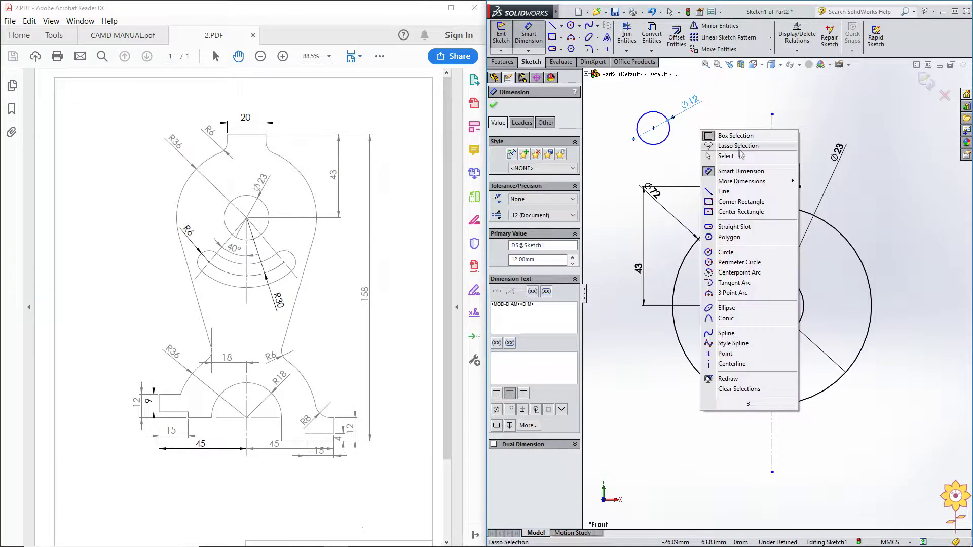
left_click(730, 154)
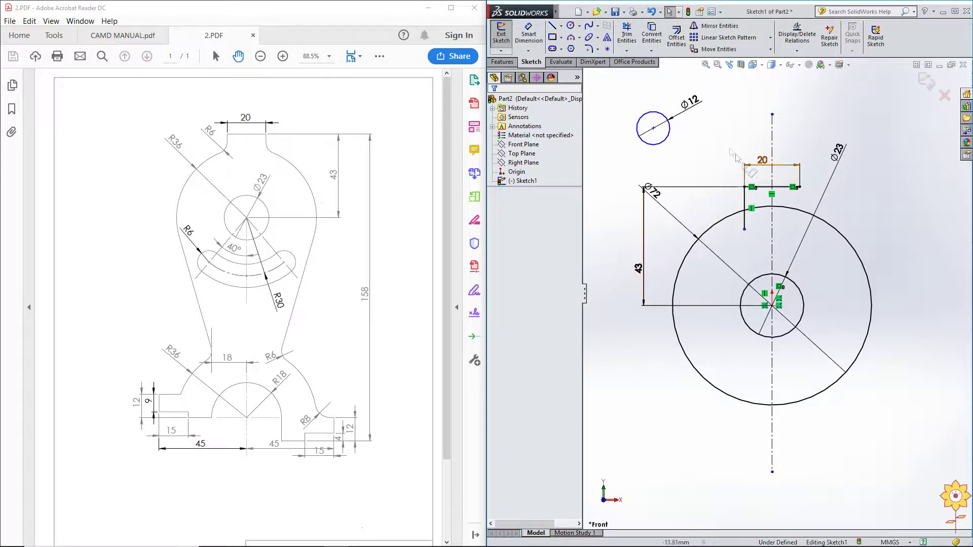
- Make the Ø12 circle tangent to the Ø72 circle and the vertical line
left_click(664, 141)
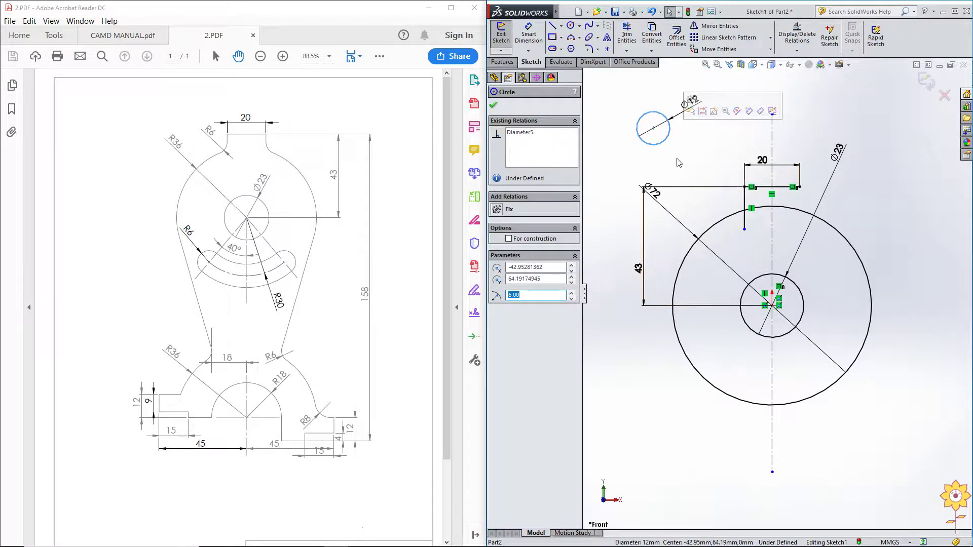
left_click(721, 224, "ctrl")
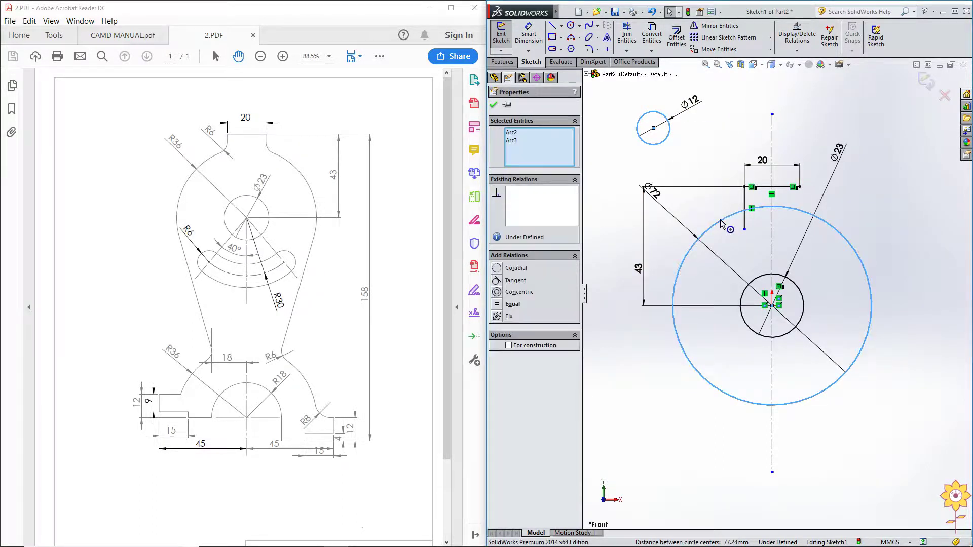
left_click(497, 281)
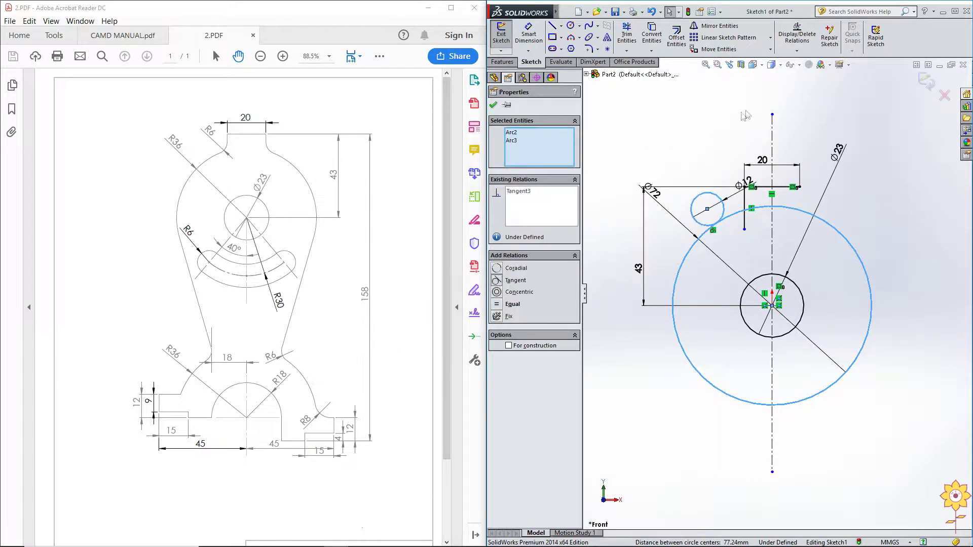
left_click(699, 132)
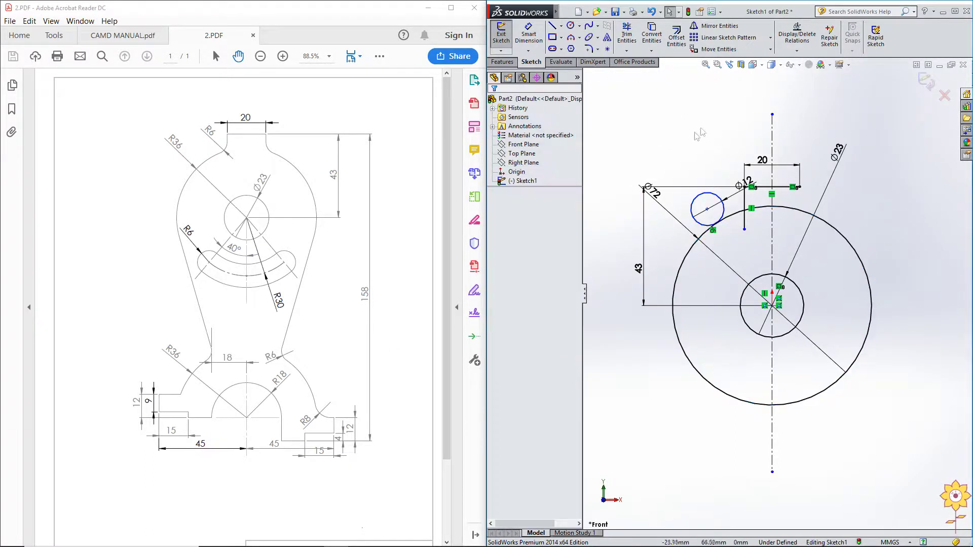
left_click(714, 197)
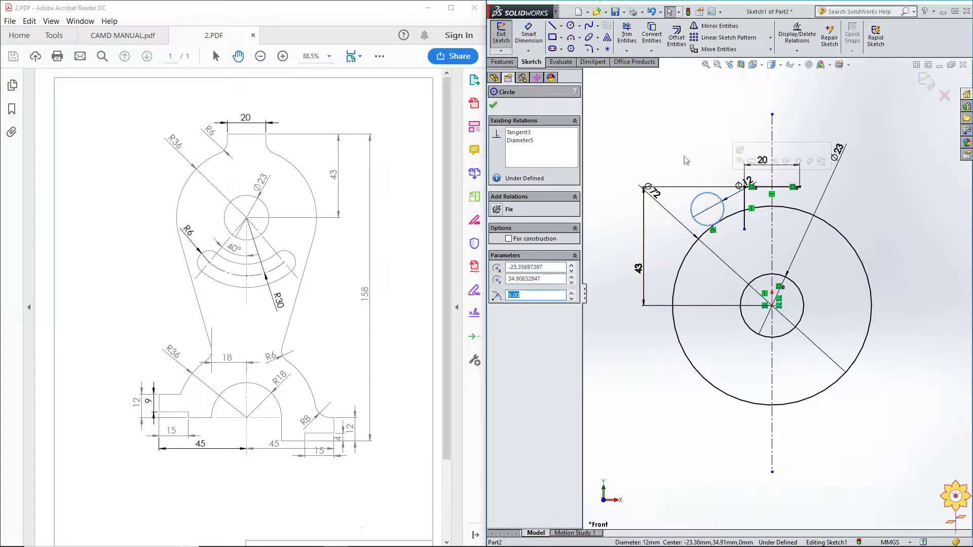
left_click(744, 208, "ctrl")
left_click(497, 269)
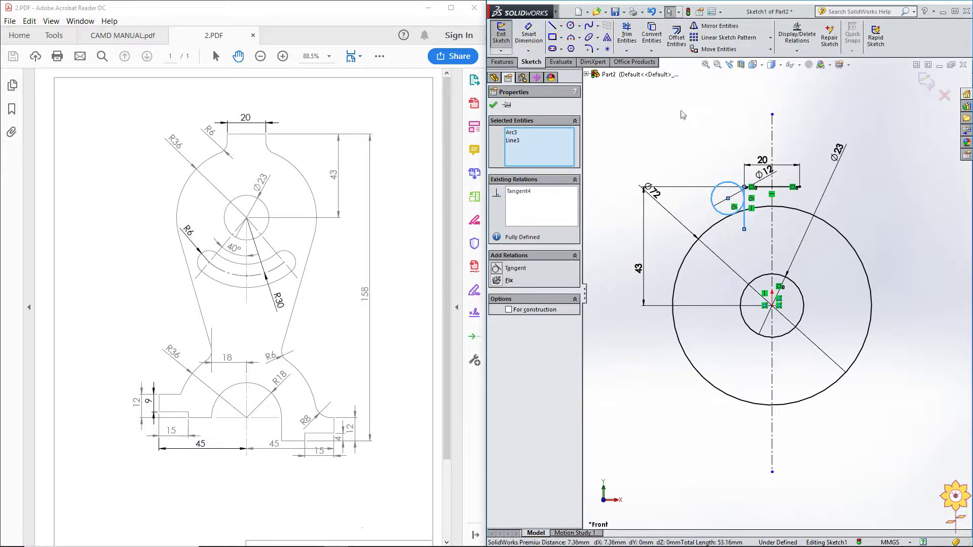
left_click(683, 115)
scroll(723, 177, "down", 2)
scroll(744, 203, "down", 2)
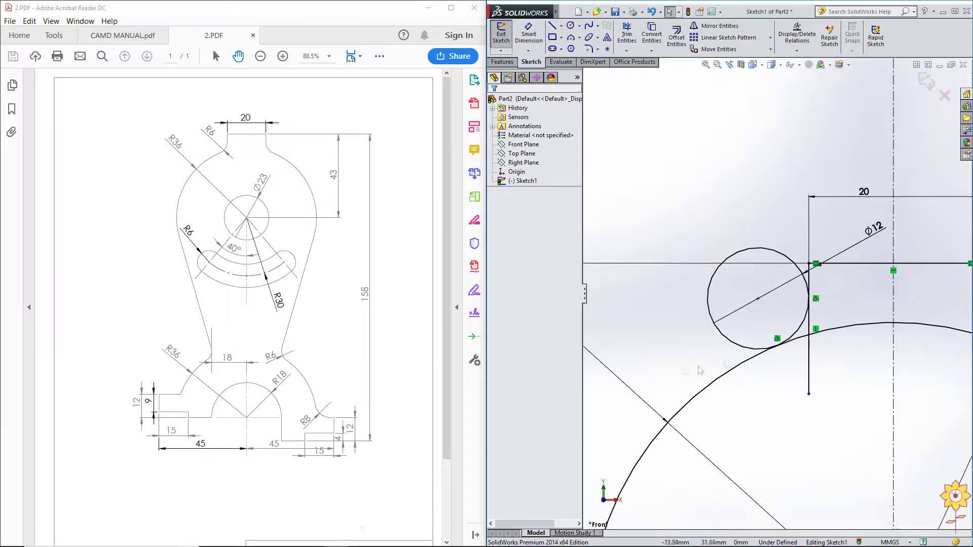
left_click(627, 35)
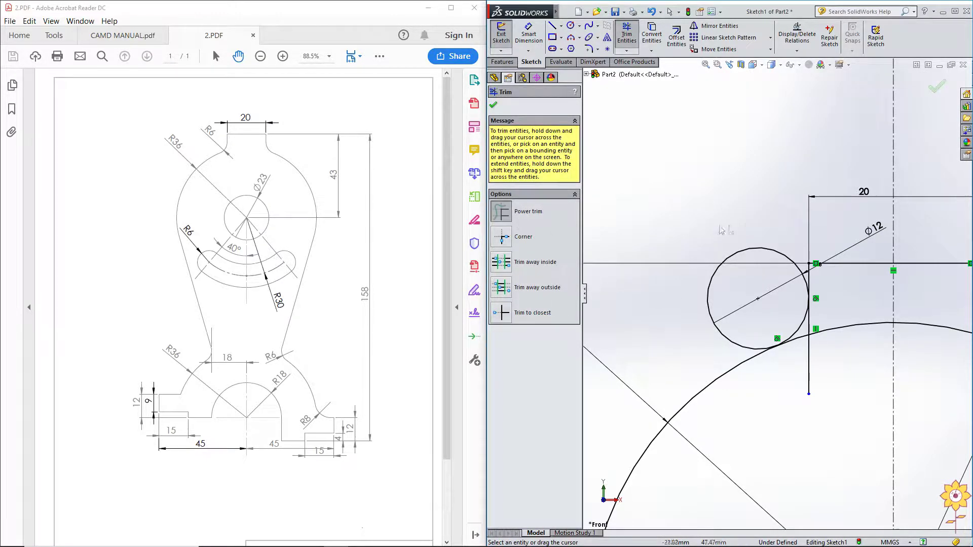
- Trim the Ø12 circle to a blend arc and remove the excess vertical line
left_click_drag(759, 233, 722, 304)
scroll(719, 234, "up", 3)
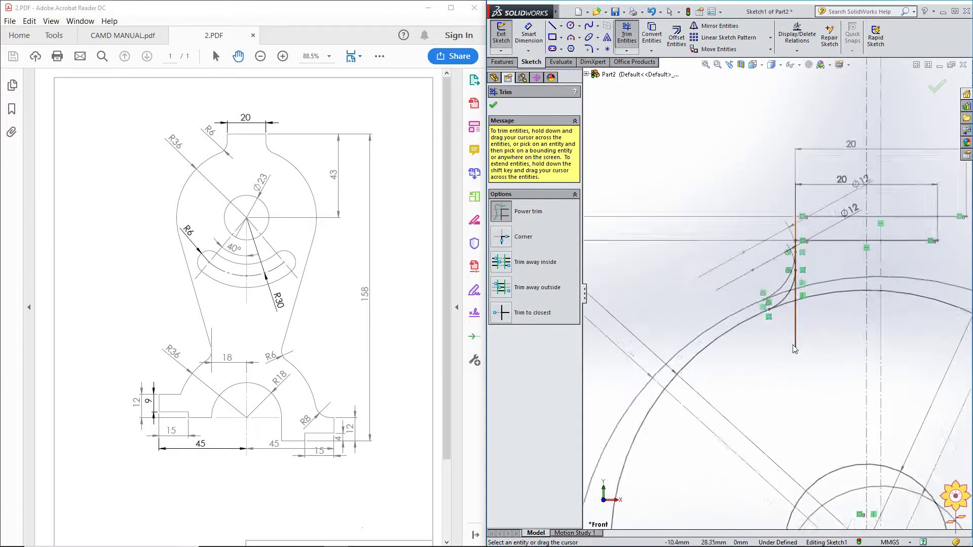
scroll(813, 318, "down", 5)
scroll(813, 318, "up", 2)
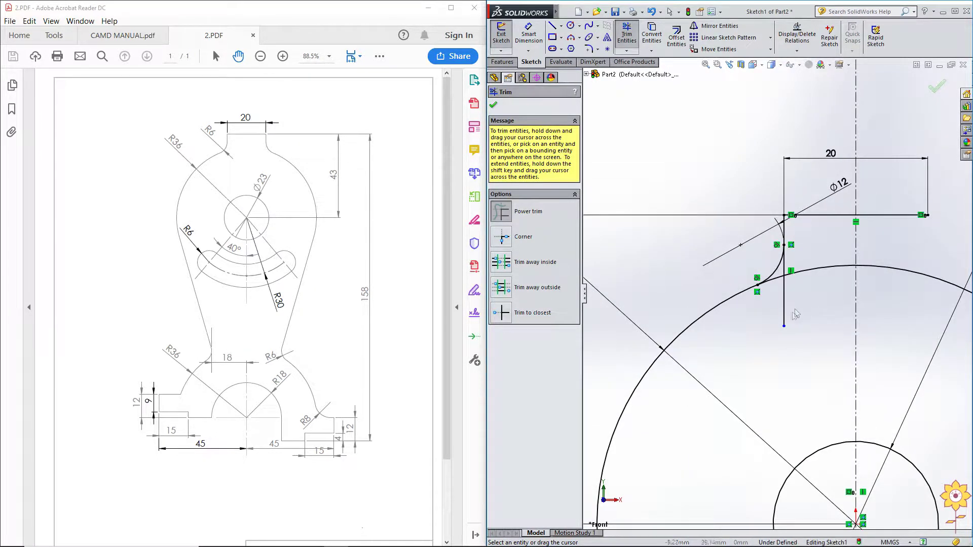
left_click_drag(811, 295, 774, 318)
scroll(798, 264, "down", 3)
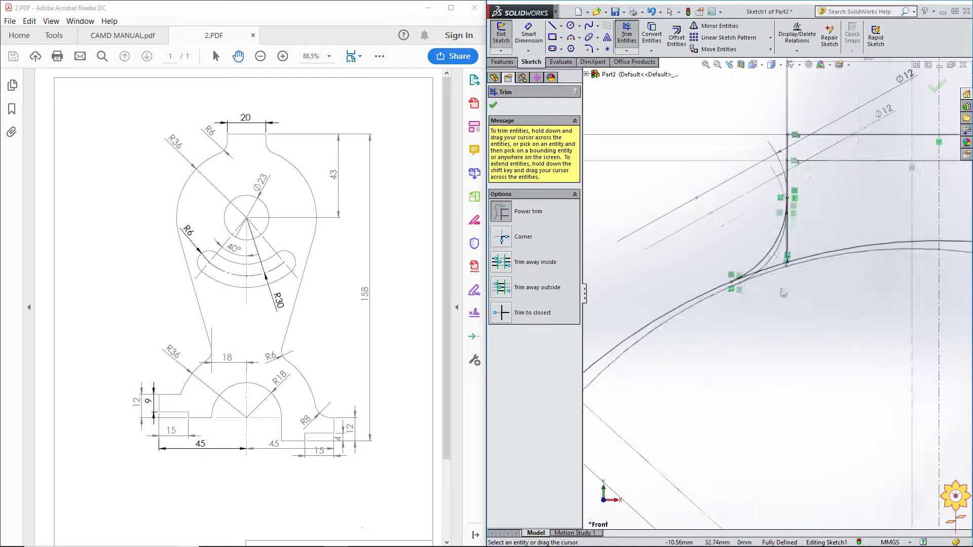
scroll(806, 253, "down", 2)
left_click_drag(771, 254, 747, 280)
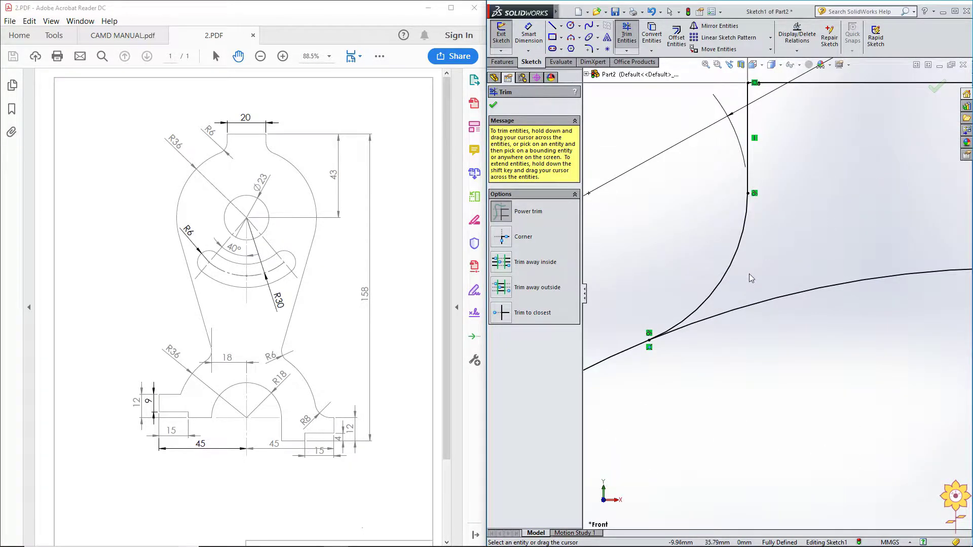
scroll(751, 278, "up", 2)
scroll(755, 276, "up", 2)
scroll(760, 273, "up", 3)
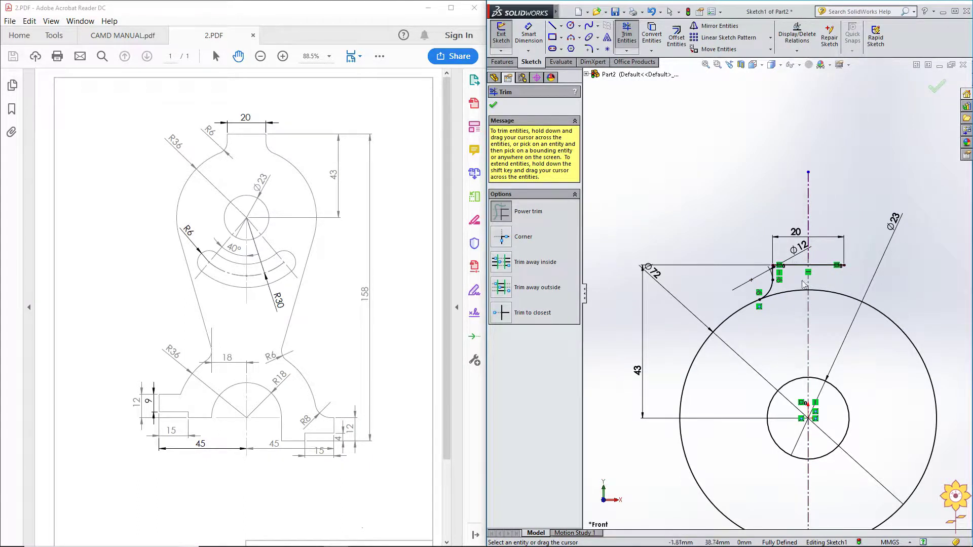
left_click(718, 26)
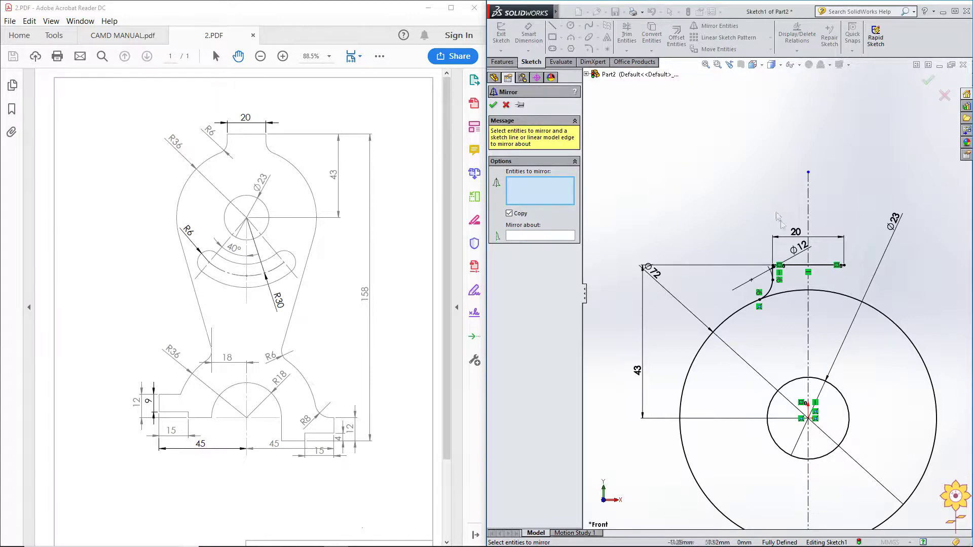
- Mirror the vertical line and blend arc about the vertical centerline
scroll(742, 295, "down", 3)
scroll(743, 295, "down", 3)
left_click(868, 209)
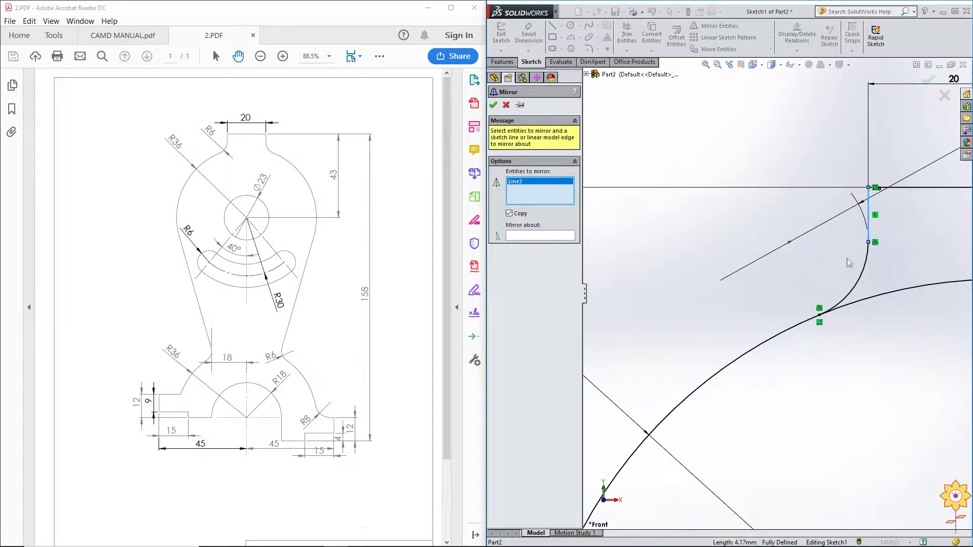
left_click(860, 276)
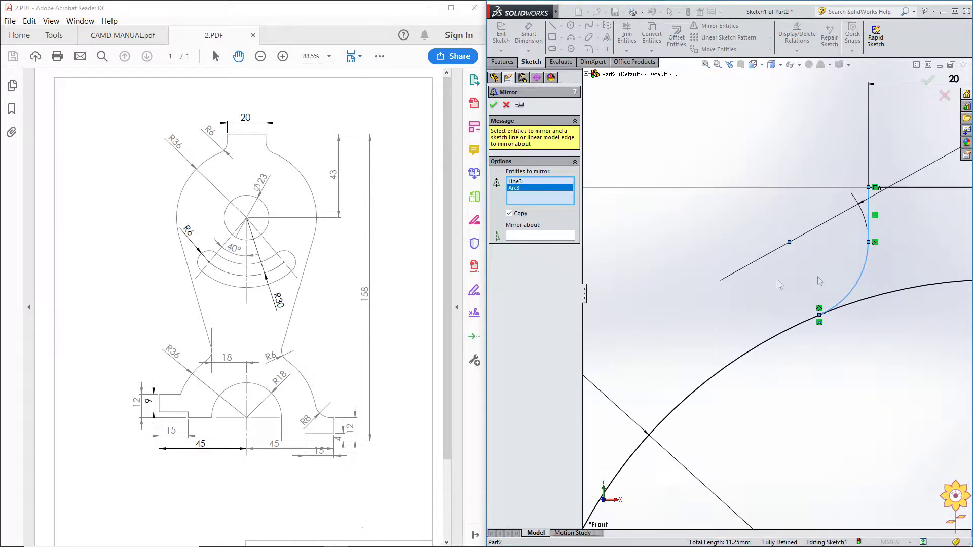
left_click(547, 237)
scroll(798, 202, "up", 2)
scroll(798, 202, "up", 2)
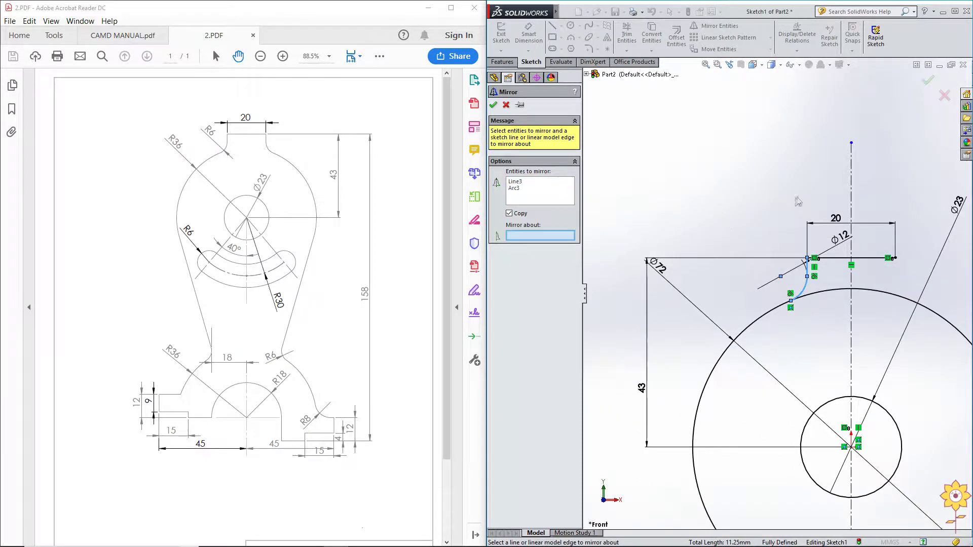
left_click(851, 203)
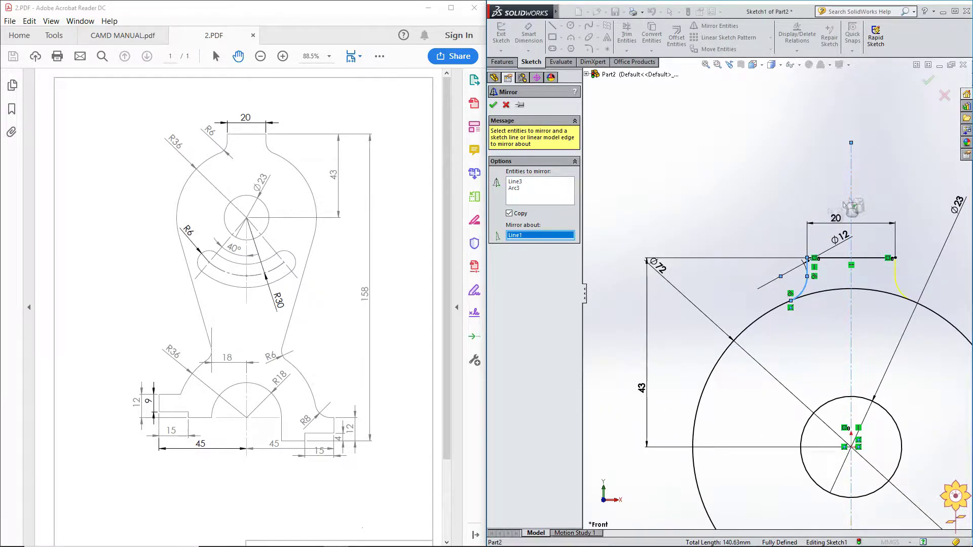
left_click(493, 105)
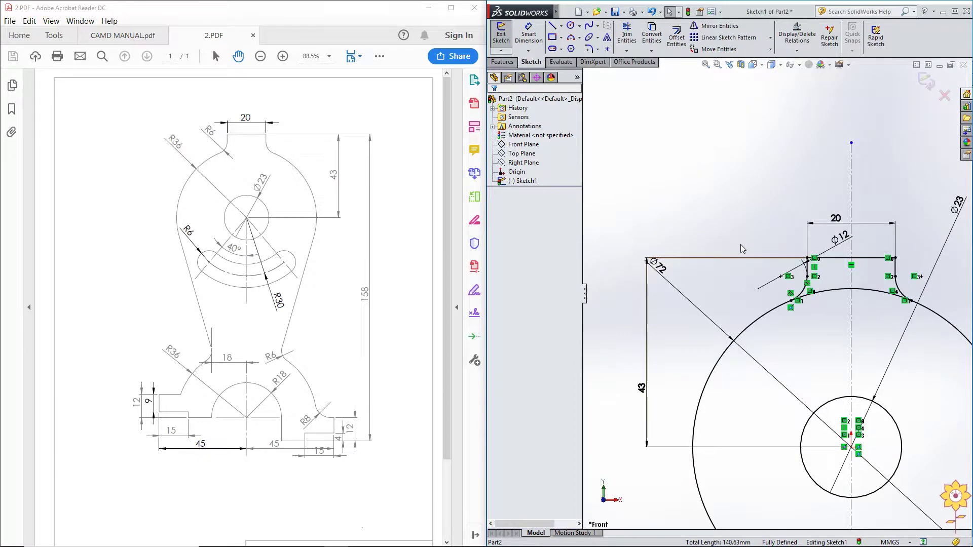
scroll(740, 245, "up", 3)
scroll(756, 254, "down", 2)
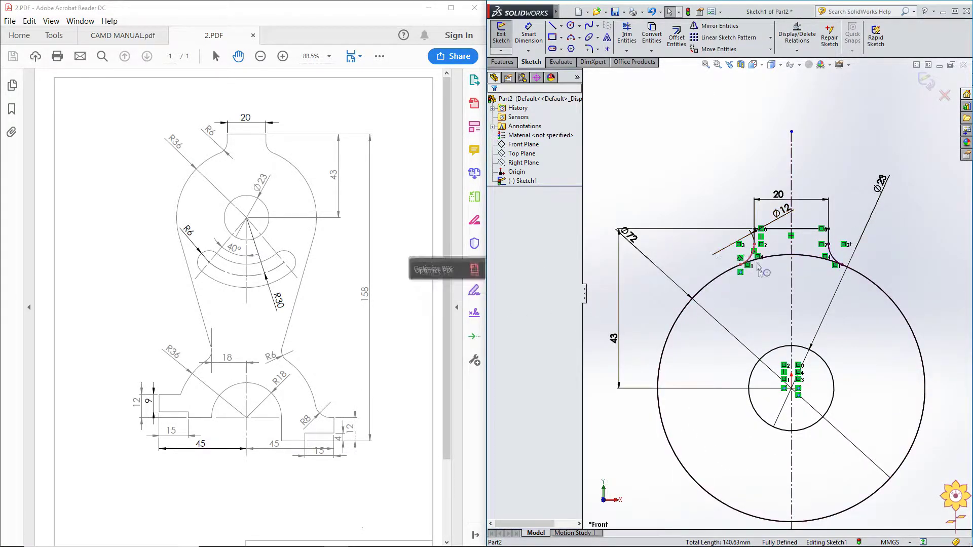
scroll(759, 268, "down", 4)
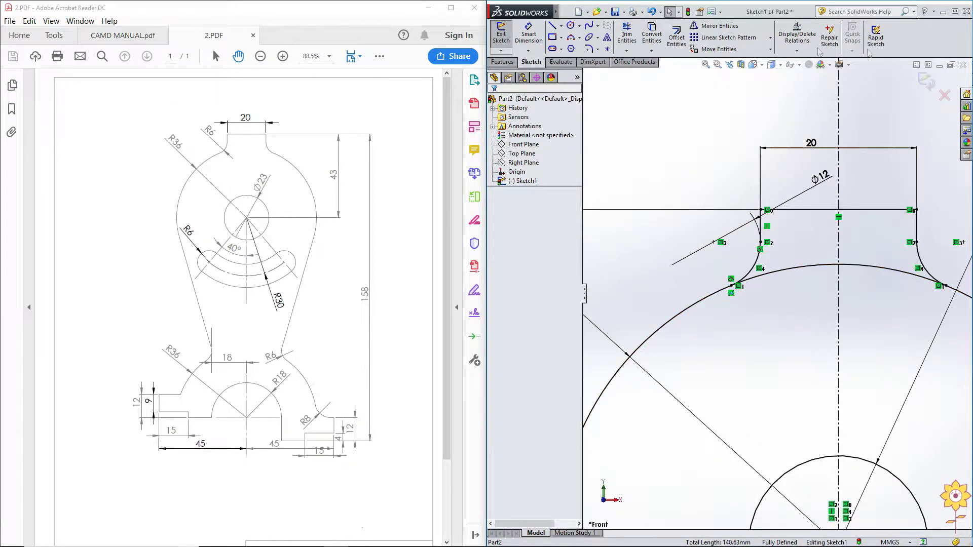
- Trim away the Ø72 circle's top segment between the neck arcs
left_click(628, 35)
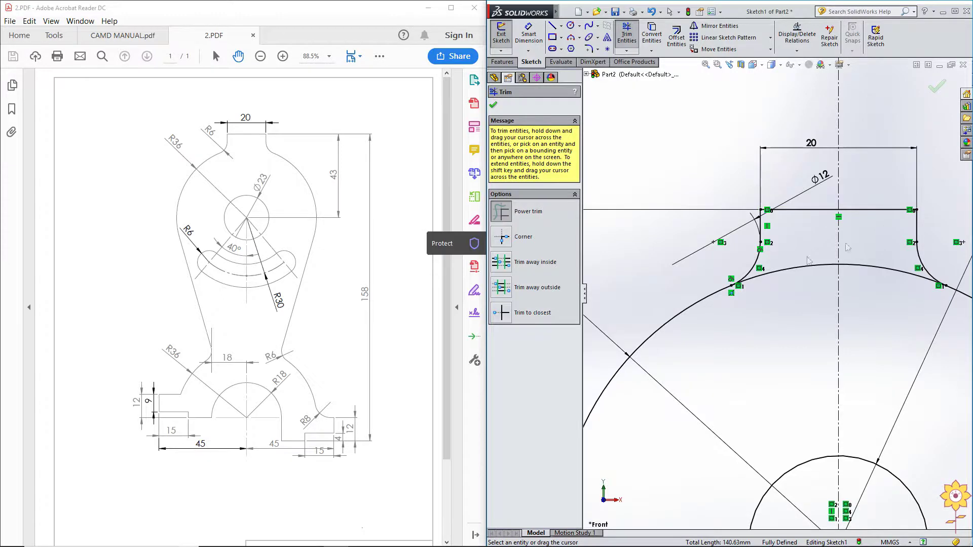
scroll(724, 294, "down", 3)
scroll(837, 264, "up", 3)
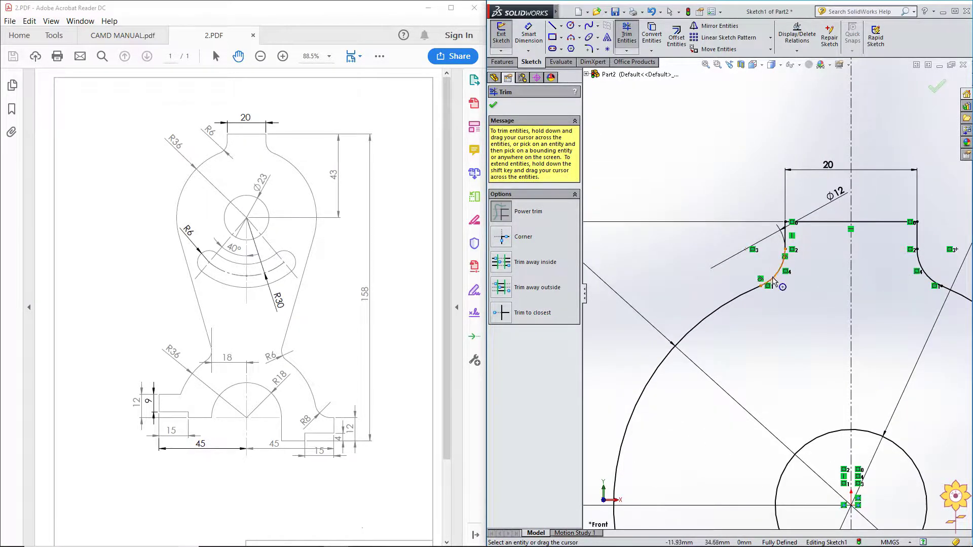
scroll(783, 283, "up", 4)
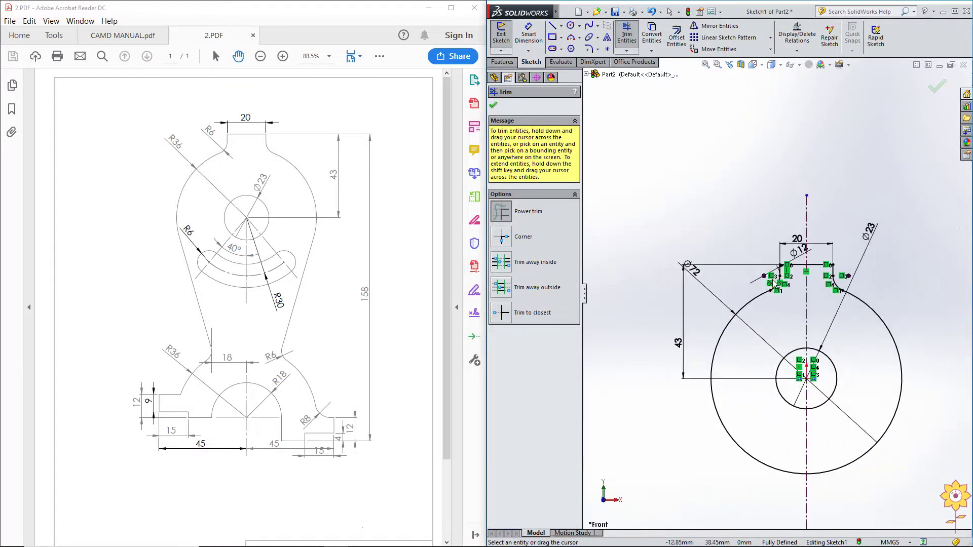
left_click(493, 106)
scroll(760, 396, "up", 2)
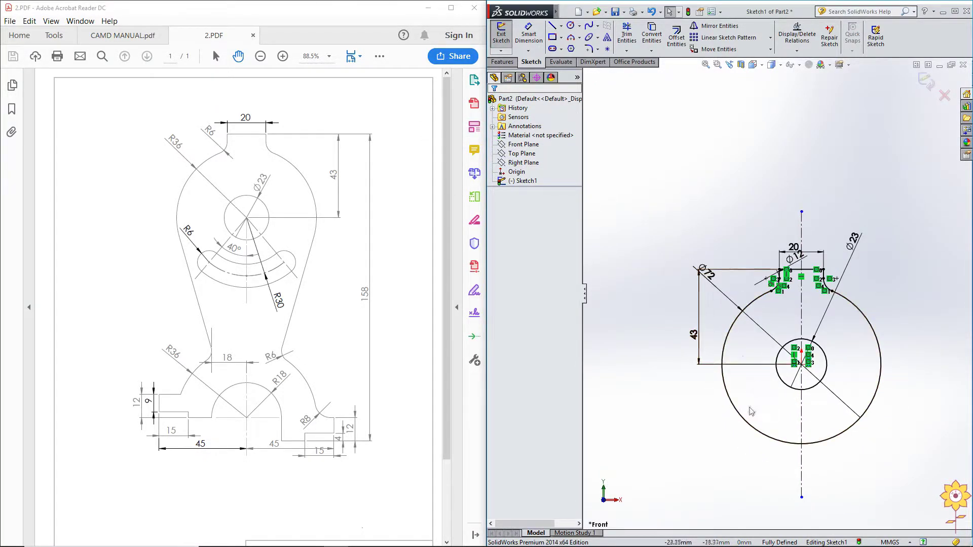
- Lengthen the vertical centerline down to about -129 mm, well below the Ø72 circle
scroll(753, 407, "down", 2)
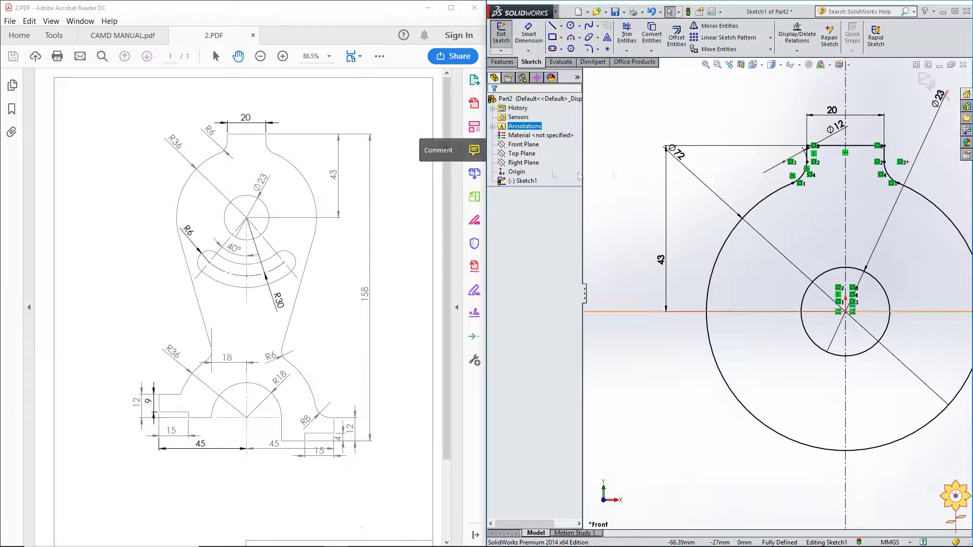
scroll(644, 212, "up", 5)
scroll(656, 218, "down", 2)
left_click(571, 26)
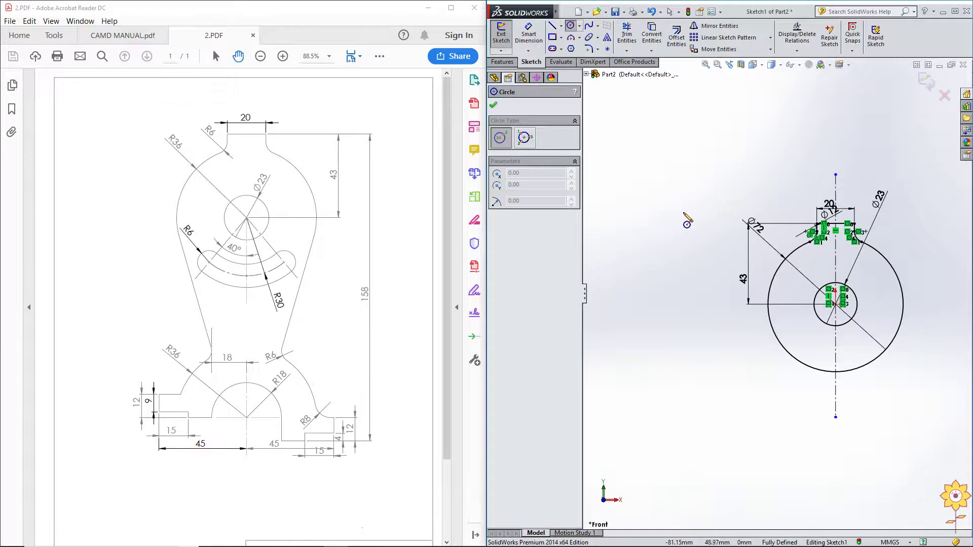
scroll(775, 294, "up", 2)
scroll(810, 338, "down", 2)
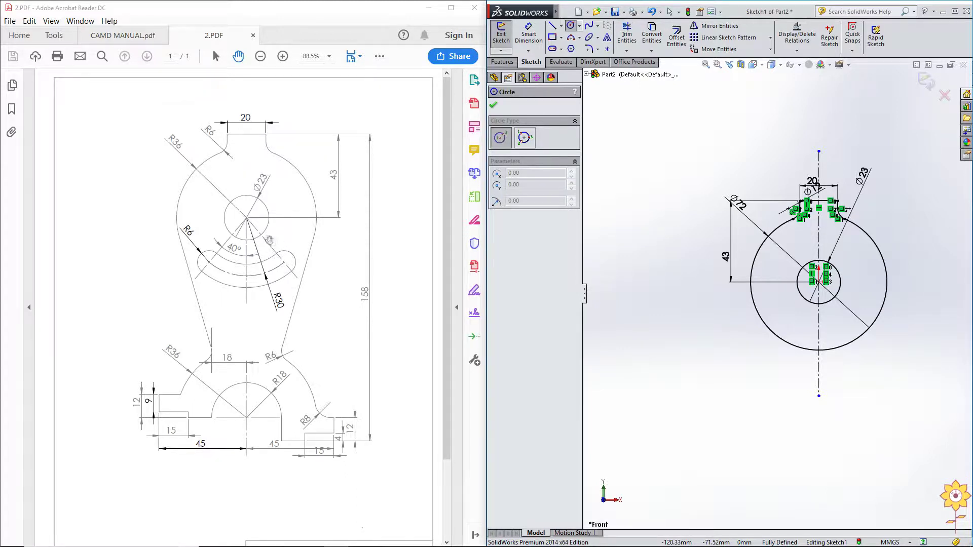
scroll(773, 283, "up", 3)
scroll(763, 377, "down", 3)
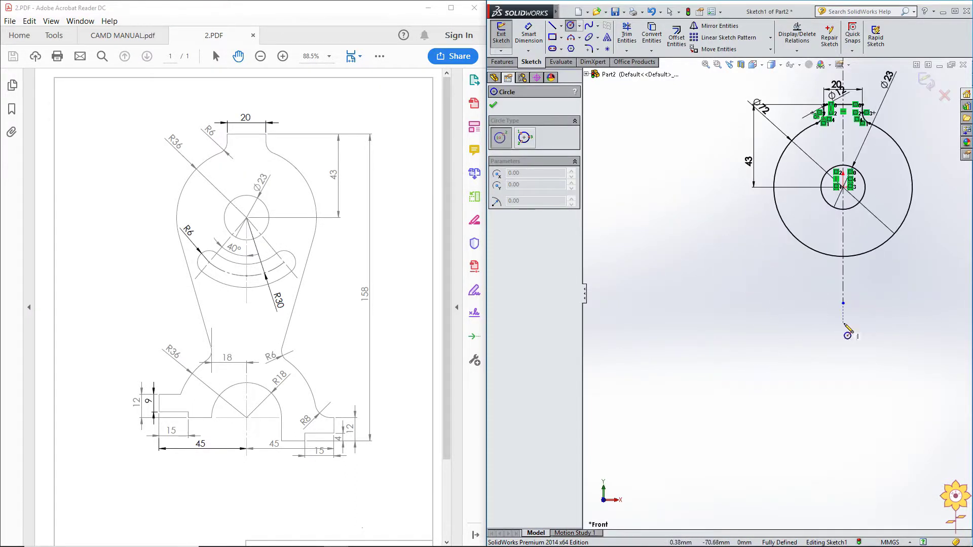
left_click(570, 25)
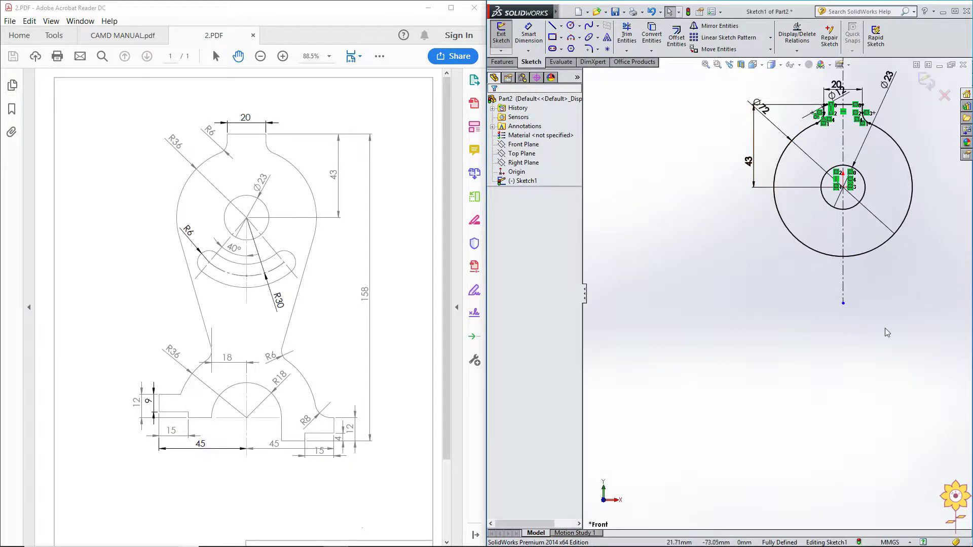
left_click_drag(844, 304, 842, 442)
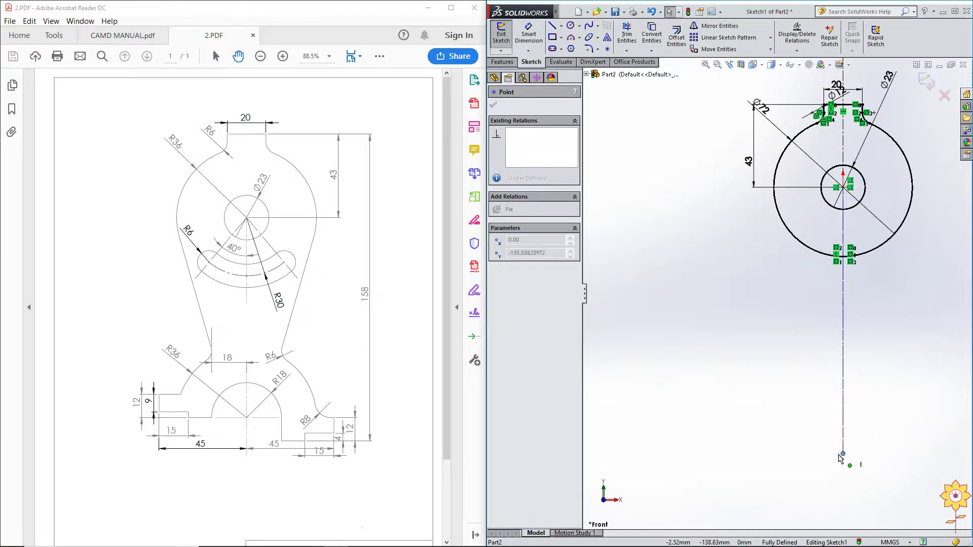
- Draw two concentric circles on the centerline, centred near -100 mm below the origin
left_click(756, 357)
scroll(929, 213, "up", 1)
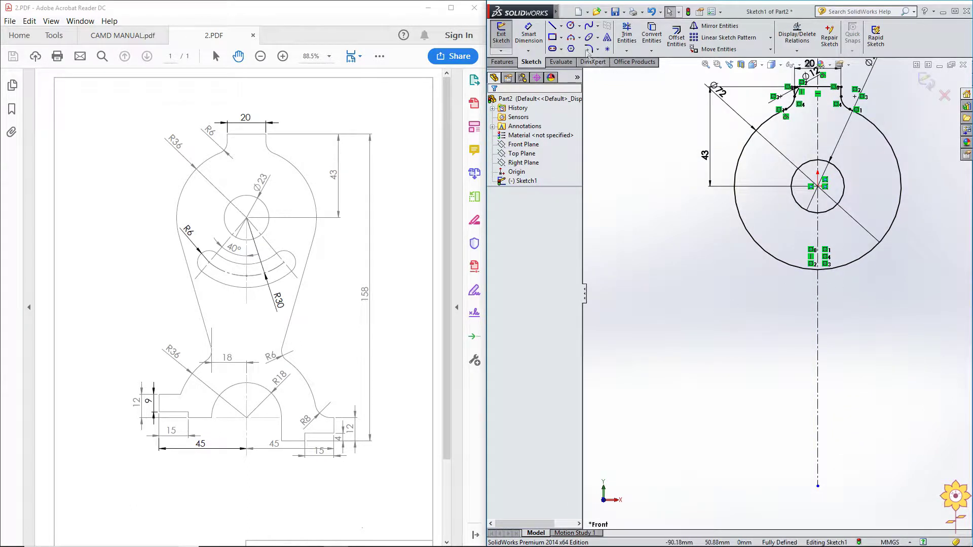
left_click(571, 25)
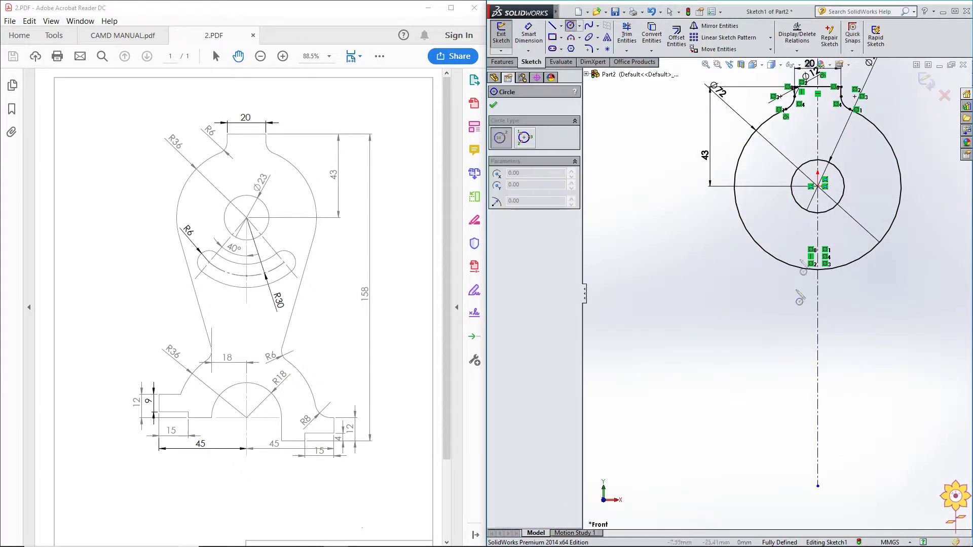
left_click(818, 418)
left_click(789, 396)
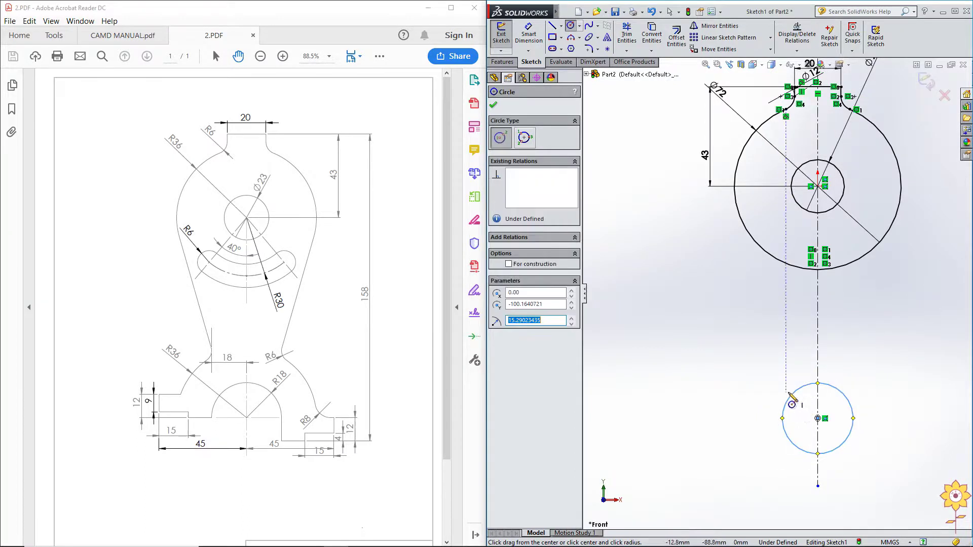
left_click(818, 418)
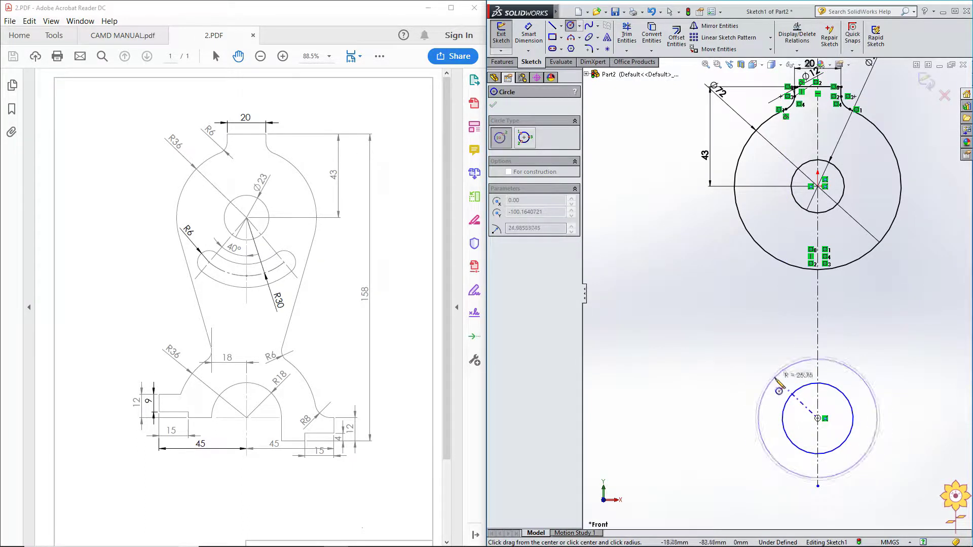
left_click(765, 394)
right_click(721, 374)
left_click(741, 265)
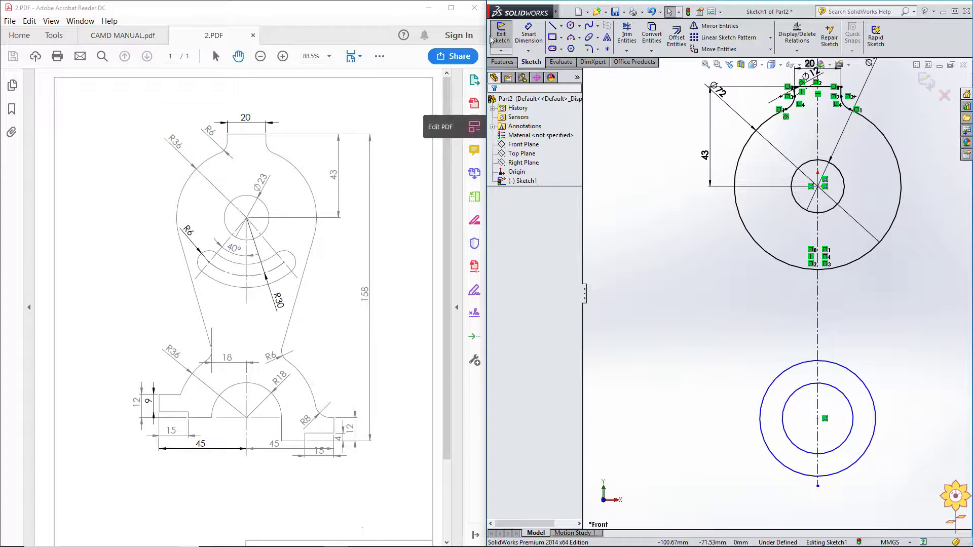
left_click(529, 36)
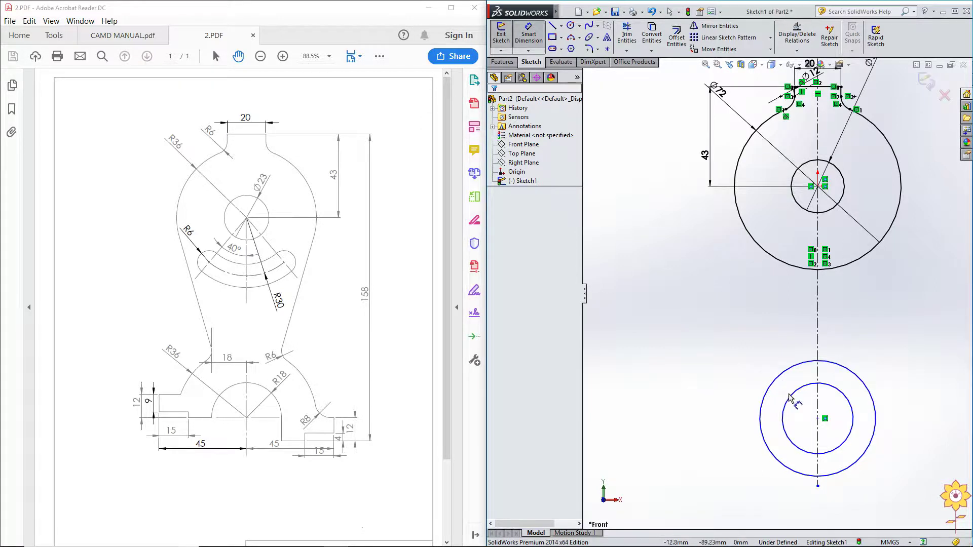
- Dimension the lower inner circle to Ø36 and the lower outer circle to Ø72
left_click(789, 397)
left_click(737, 355)
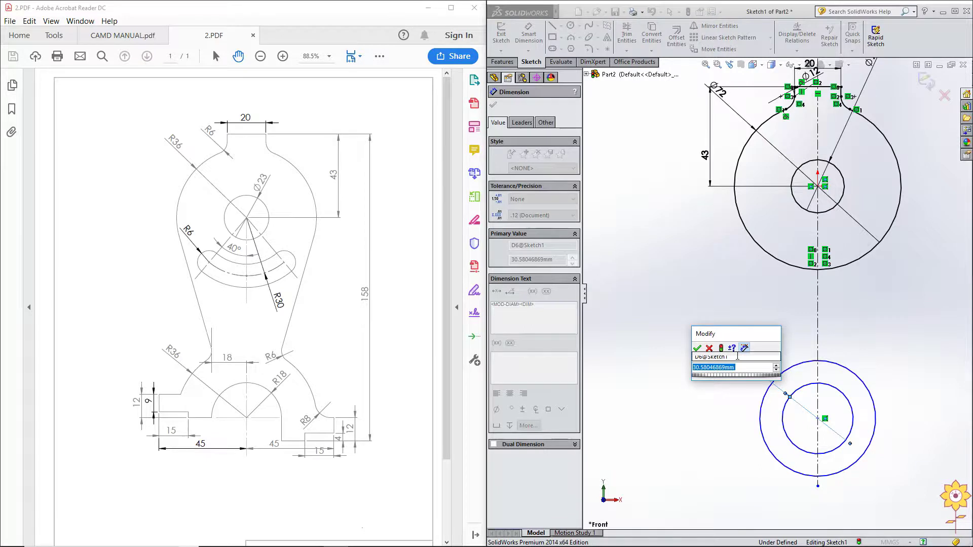
type("36")
key("Return")
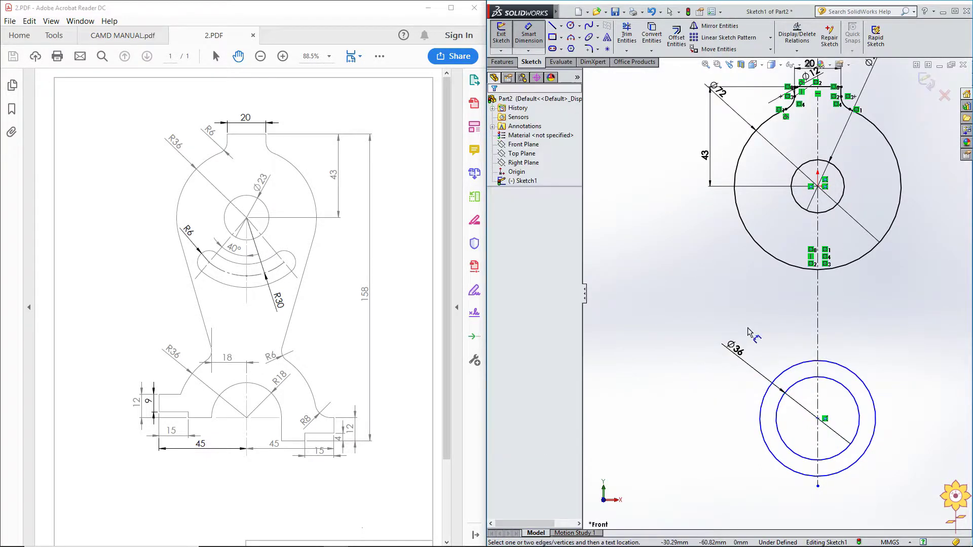
left_click(802, 365)
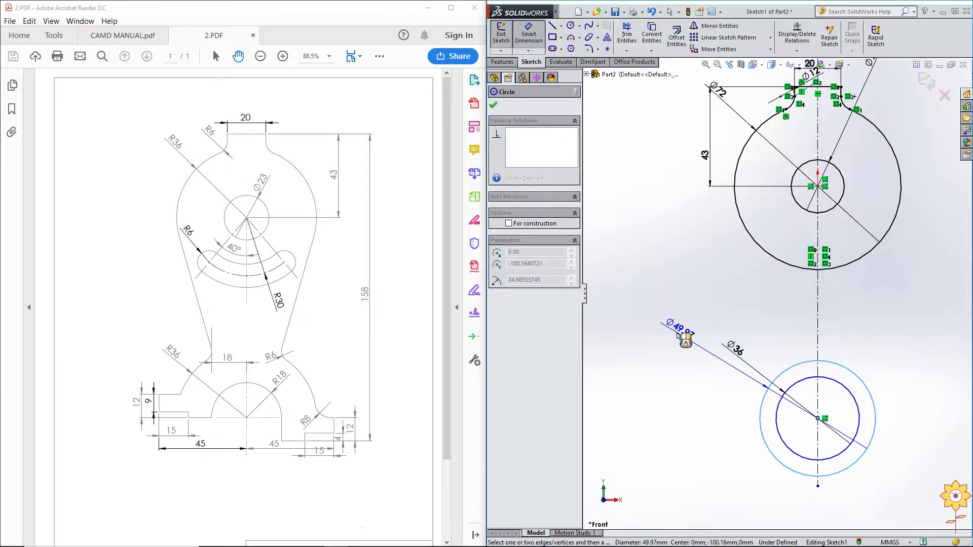
left_click(677, 333)
type("72")
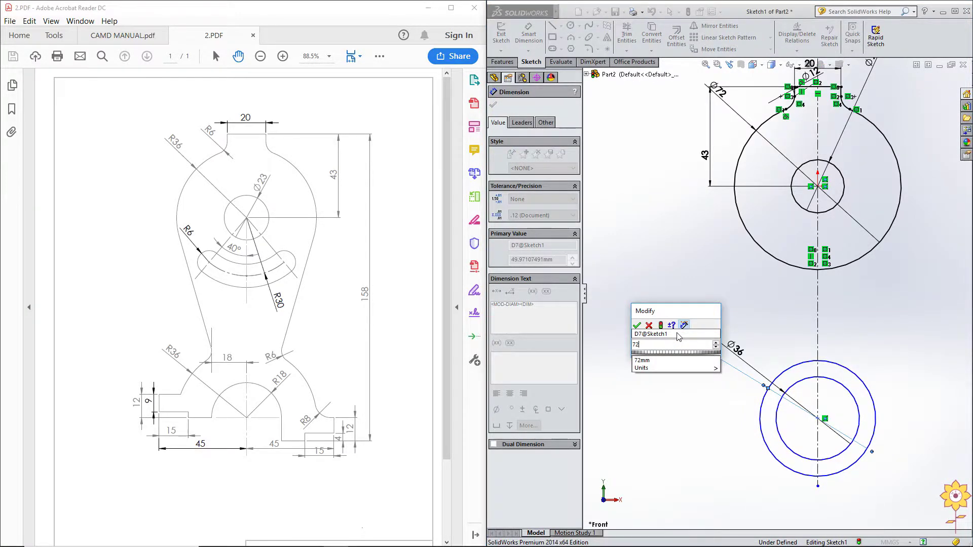
key("Return")
right_click(677, 268)
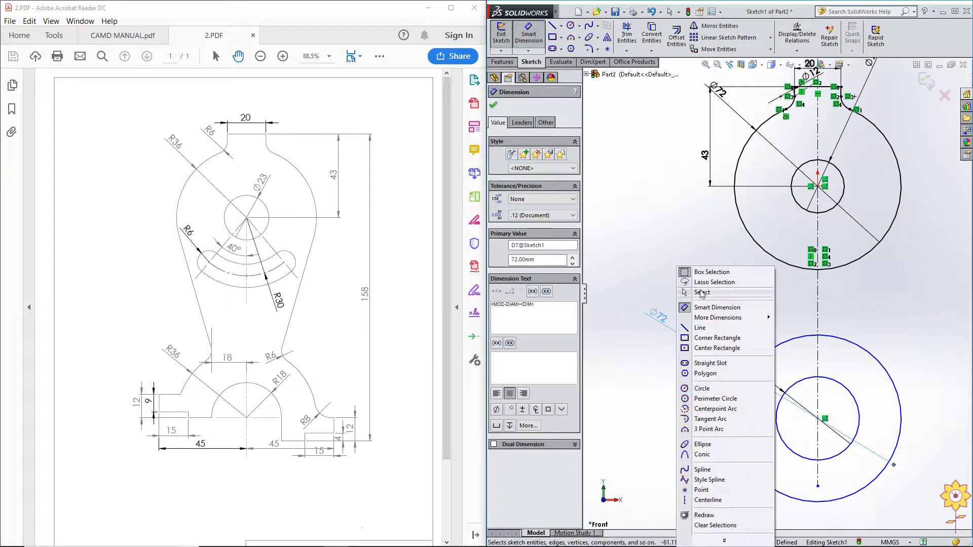
left_click(702, 293)
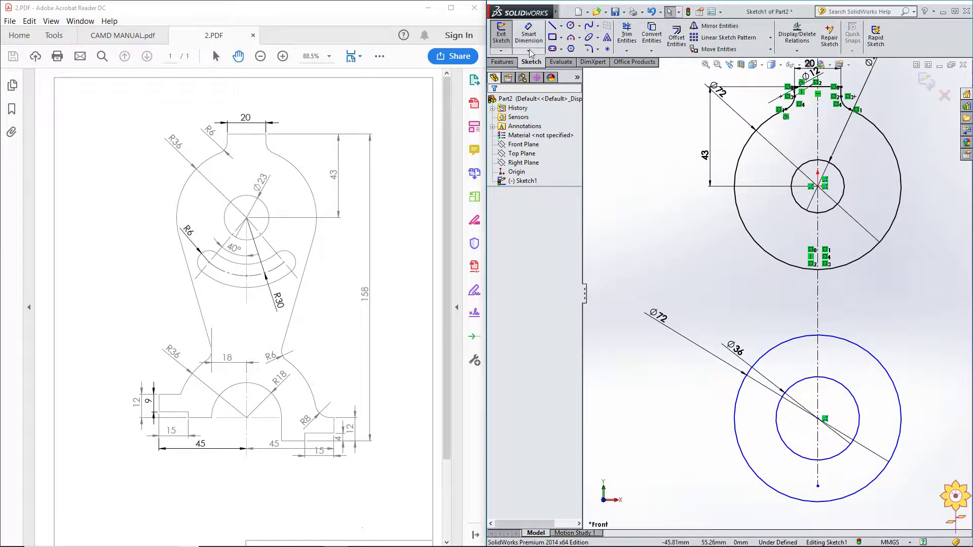
left_click(529, 40)
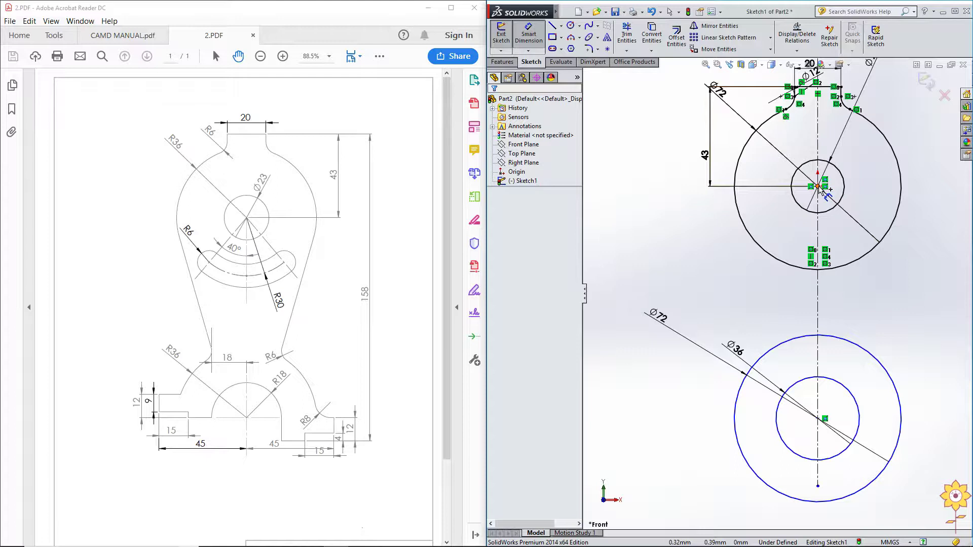
left_click(818, 186)
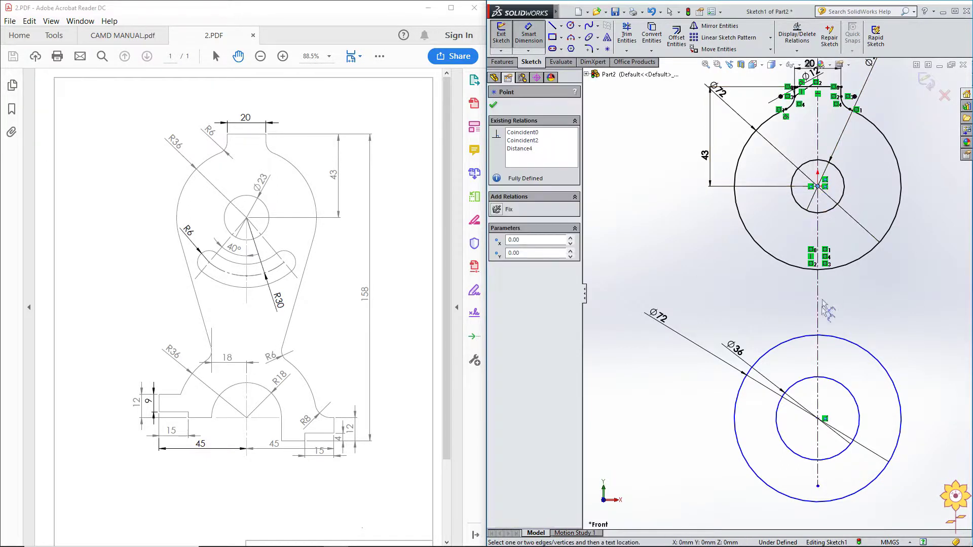
left_click(818, 419)
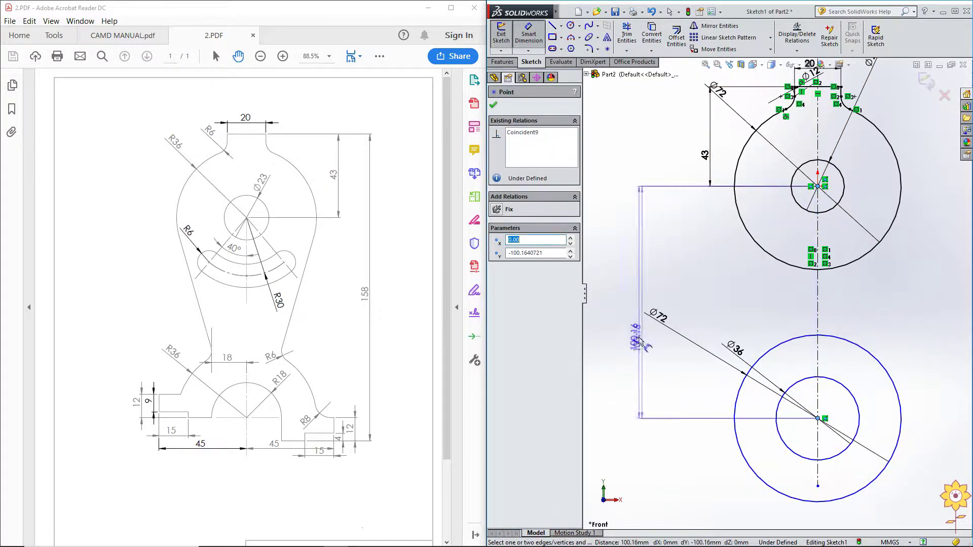
left_click(637, 332)
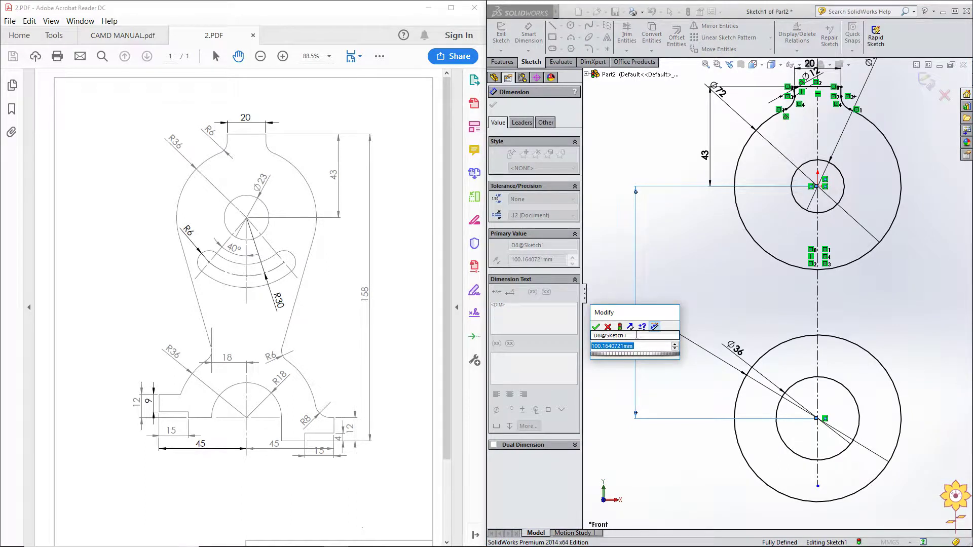
type("58-43-")
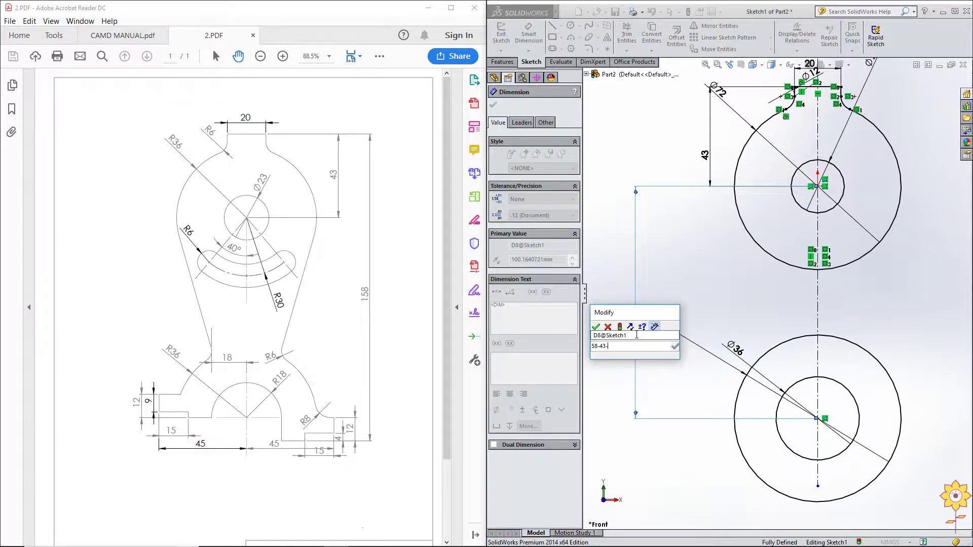
type("12")
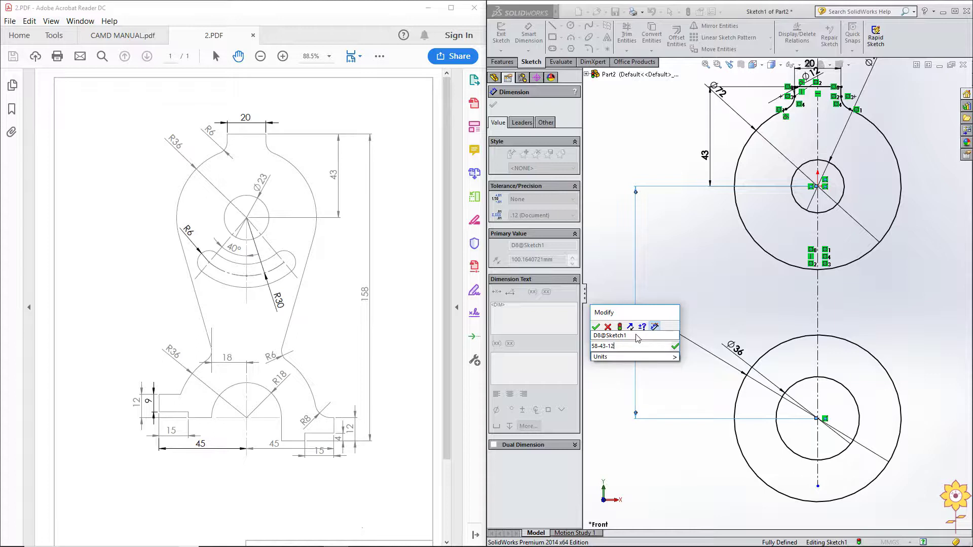
key("Return")
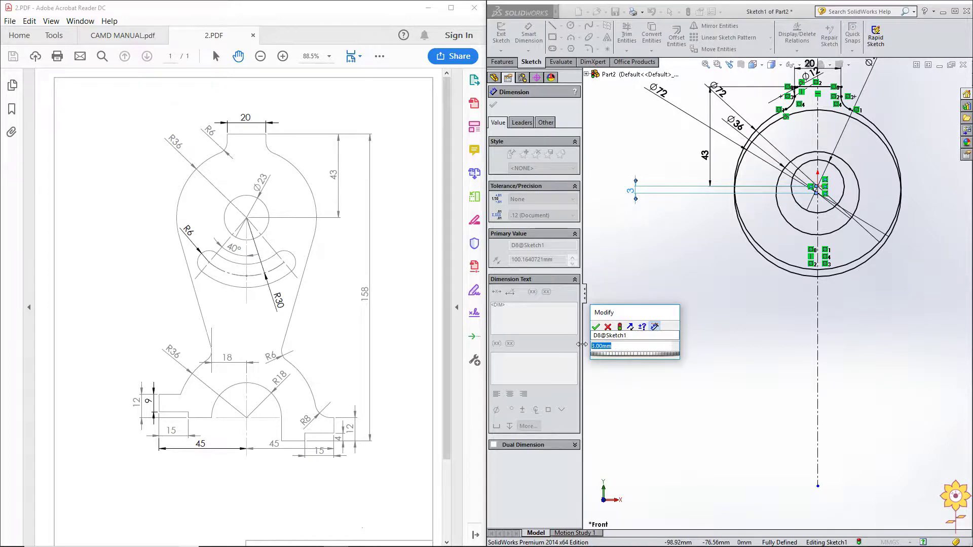
type("158")
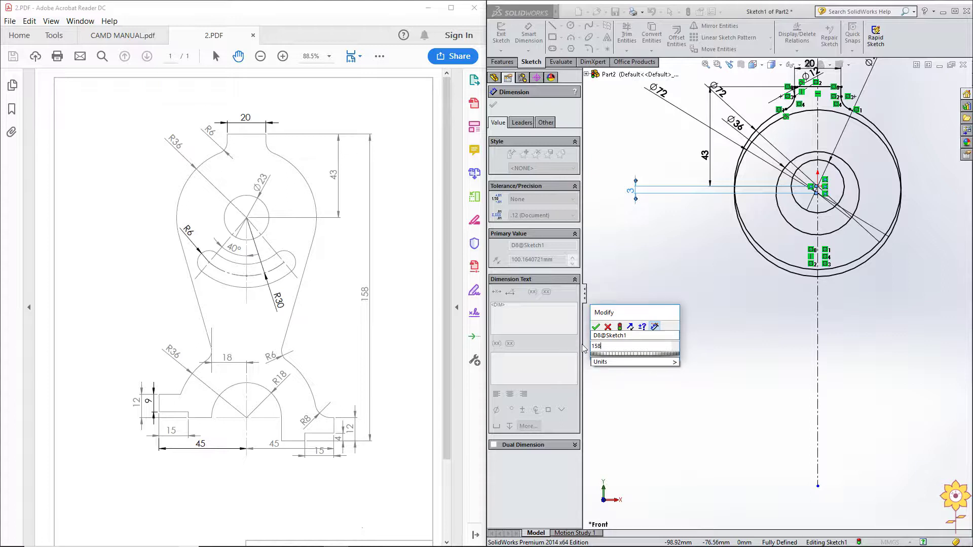
type("-")
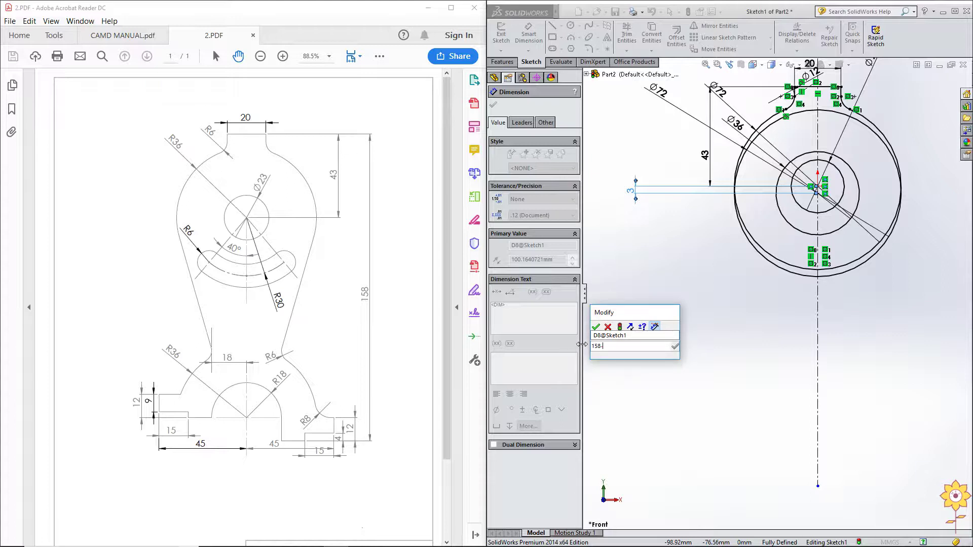
type("43")
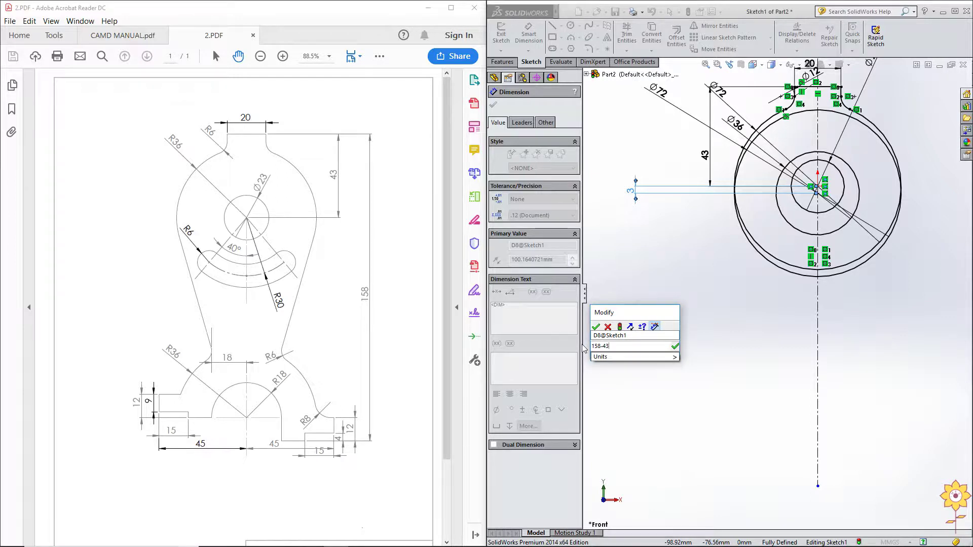
type("-12")
key("Return")
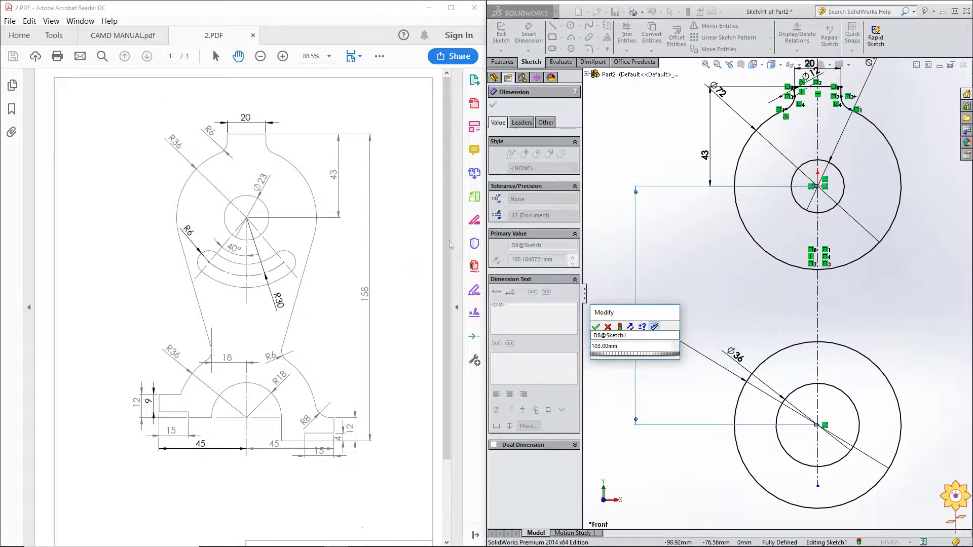
left_click(596, 327)
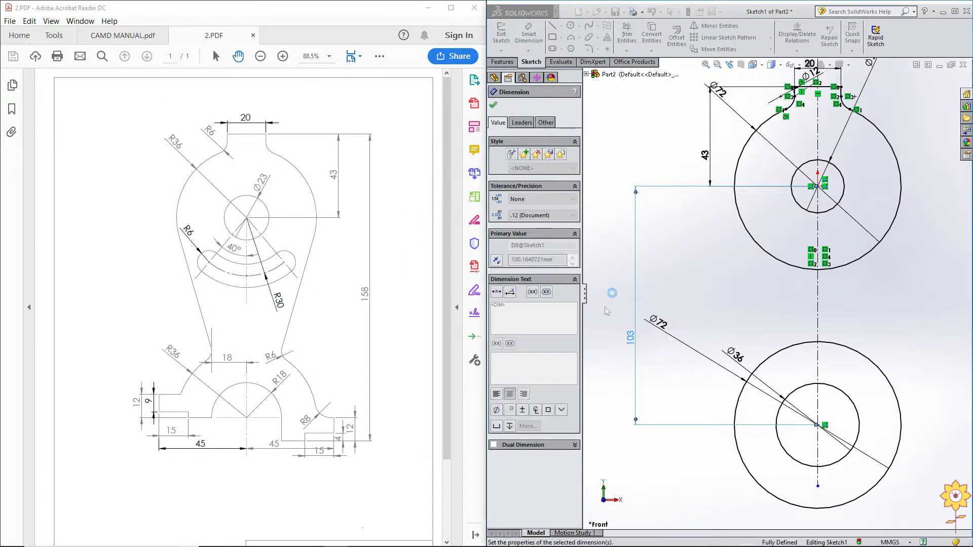
left_click(665, 256)
key("f")
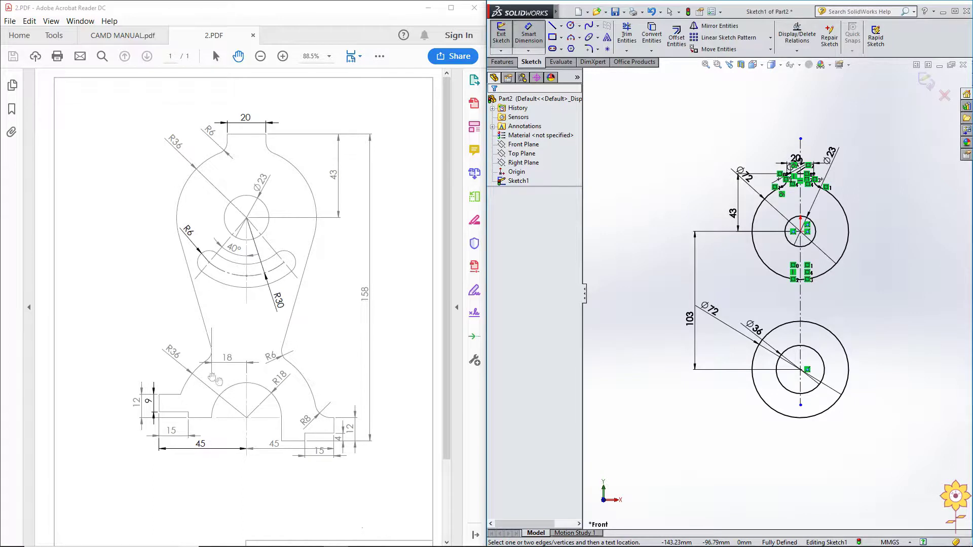
- Draw a horizontal construction line through the lower circles' centre
scroll(810, 388, "down", 3)
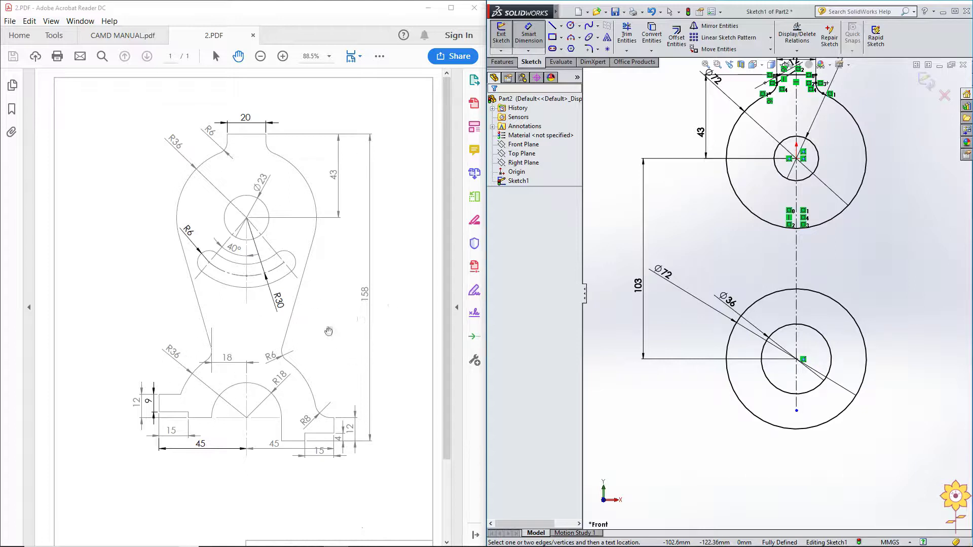
left_click(552, 25)
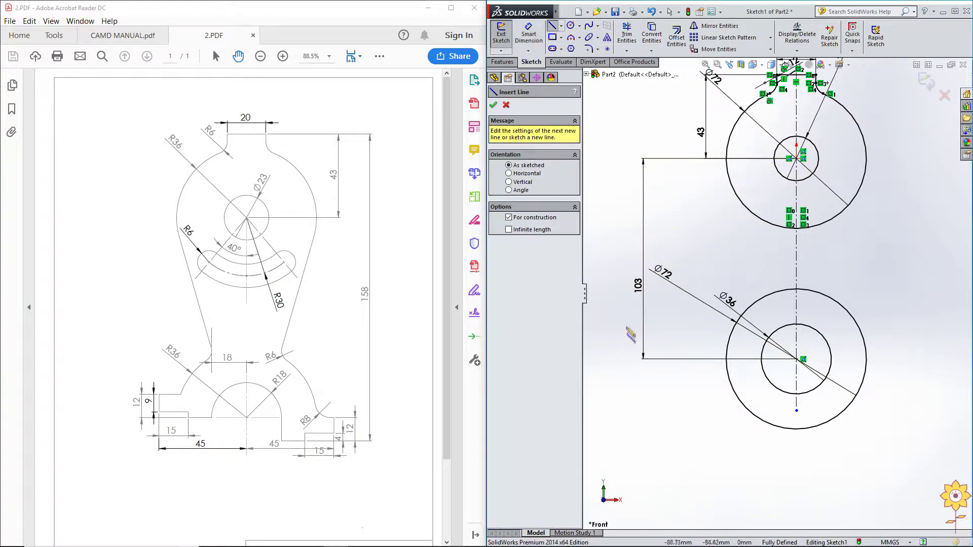
left_click(626, 359)
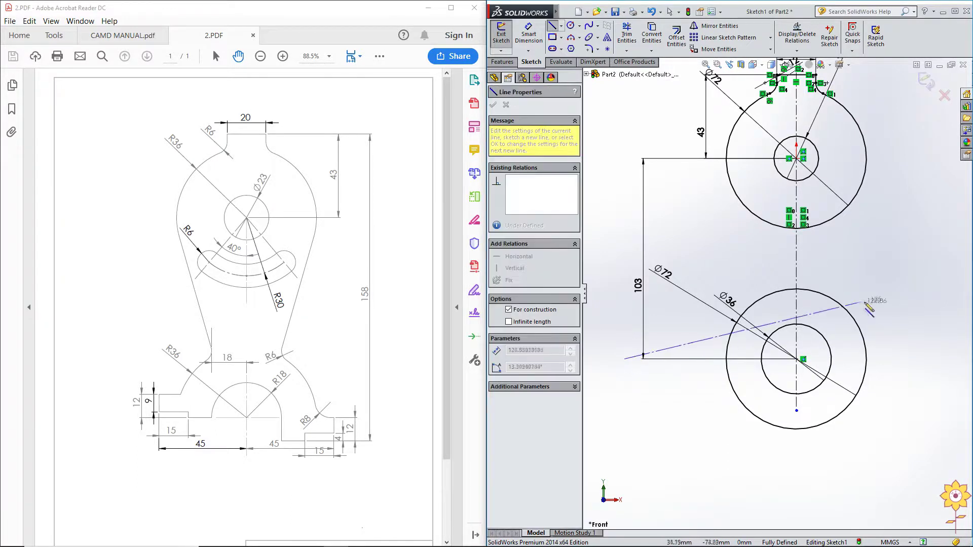
left_click(916, 359)
right_click(893, 273)
left_click(905, 268)
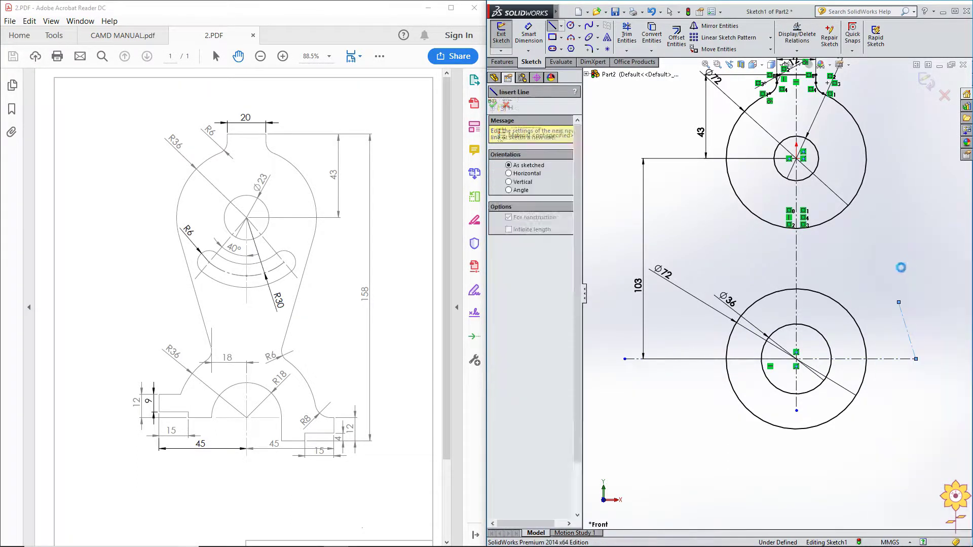
- Delete the stray slanted construction line
left_click(908, 333)
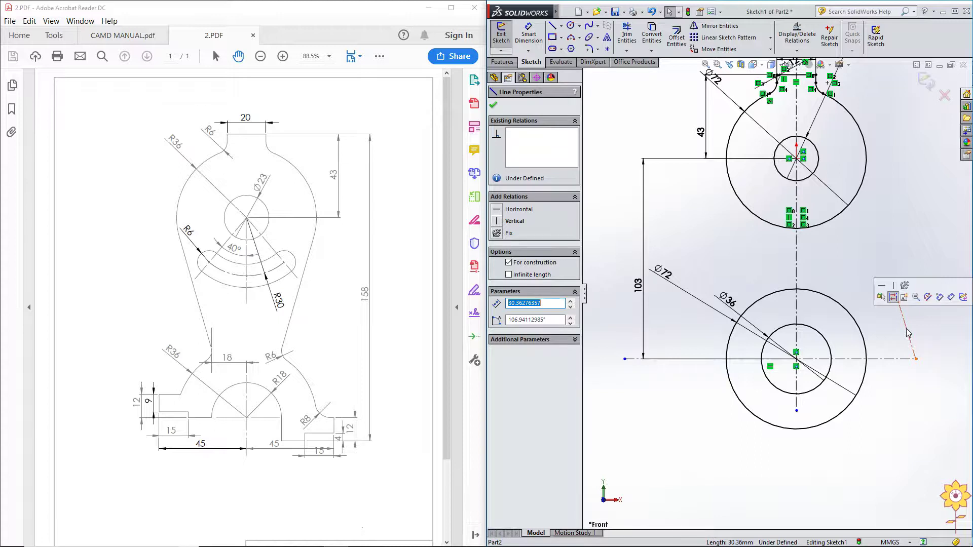
key("Delete")
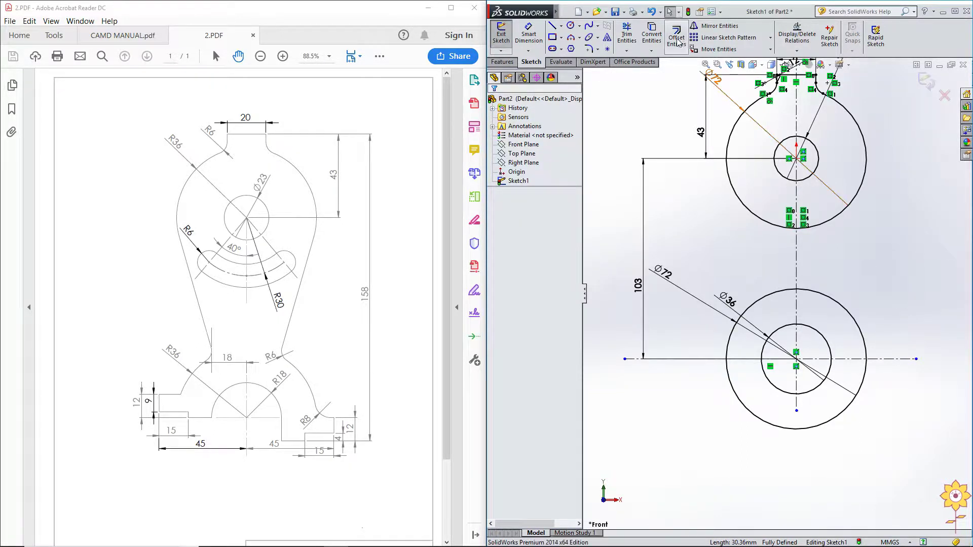
left_click(627, 36)
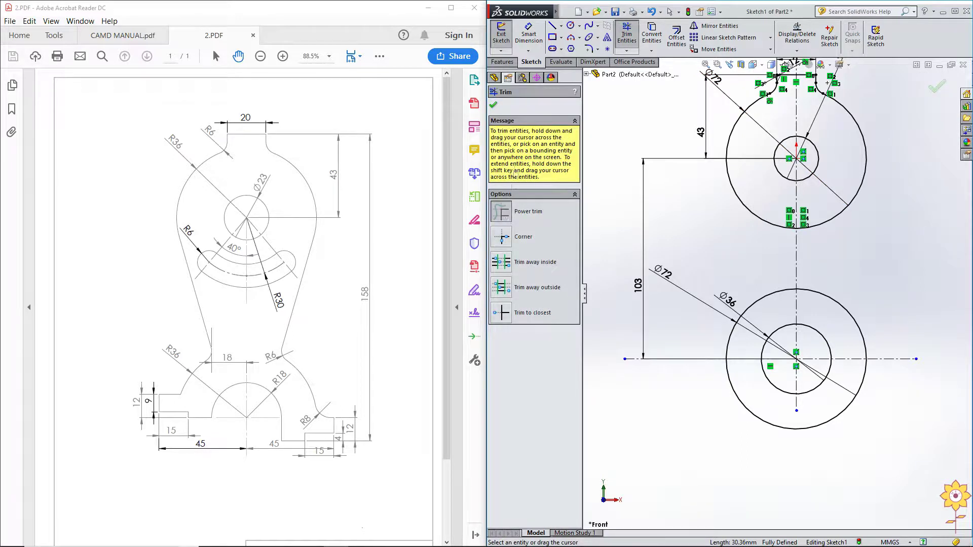
- Try trimming both circles' lower halves in one stroke, then undo it
scroll(862, 456, "down", 2)
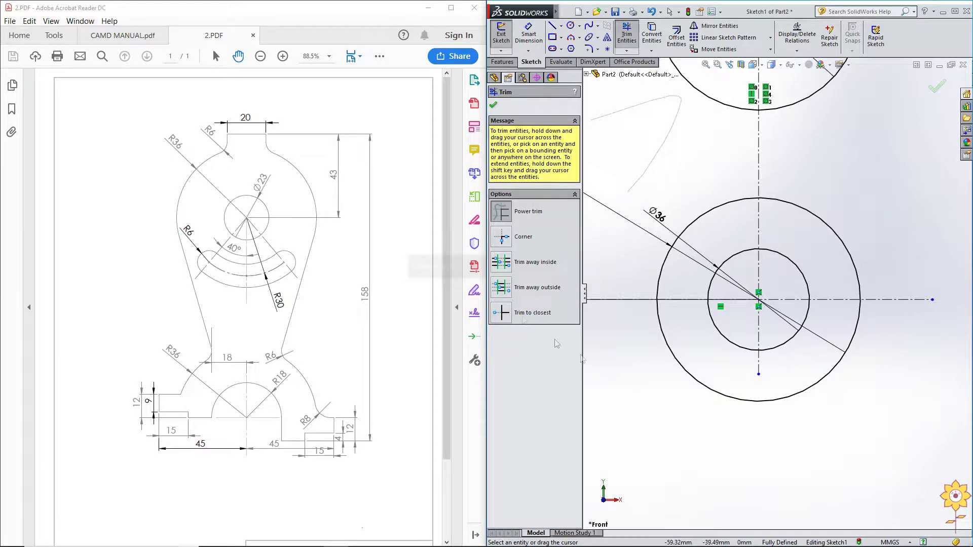
scroll(709, 324, "up", 3)
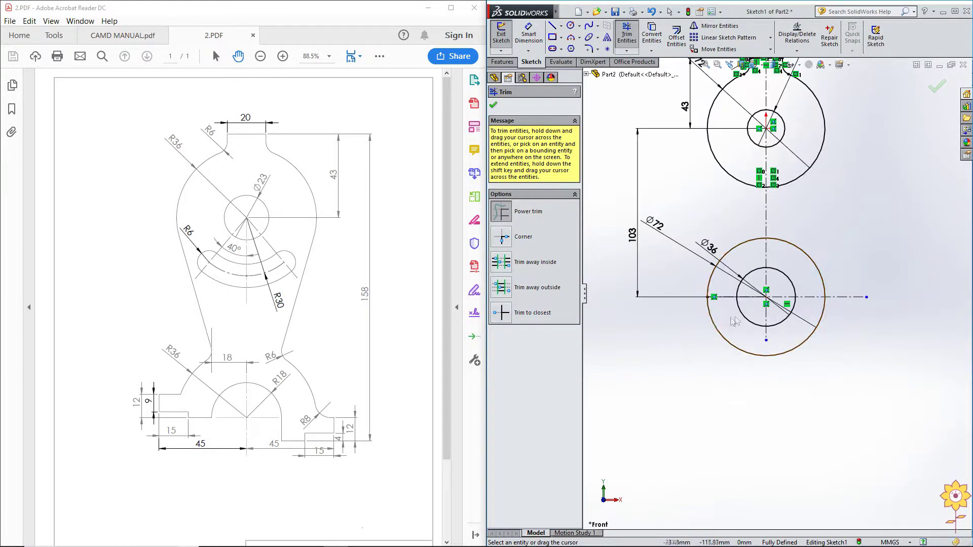
scroll(760, 304, "down", 2)
scroll(786, 304, "down", 1)
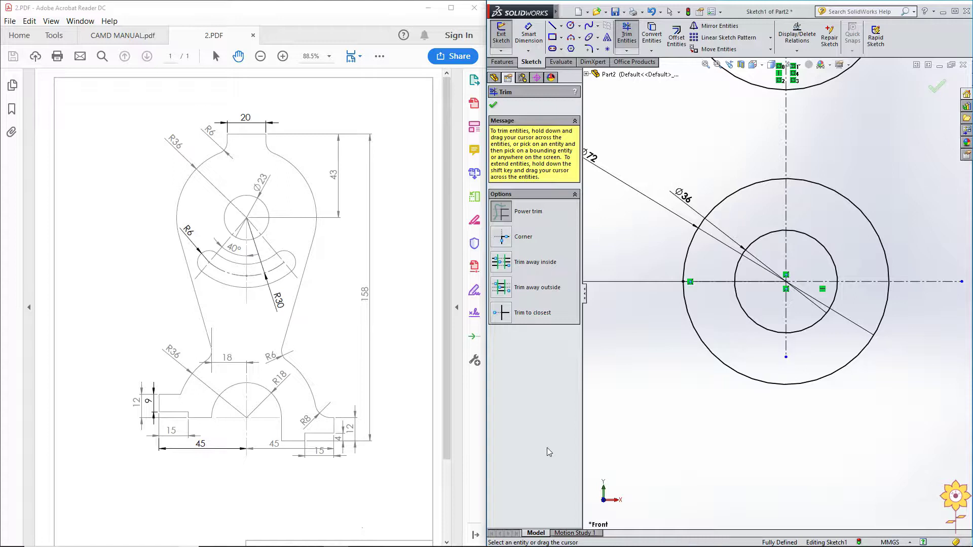
left_click_drag(635, 373, 825, 329)
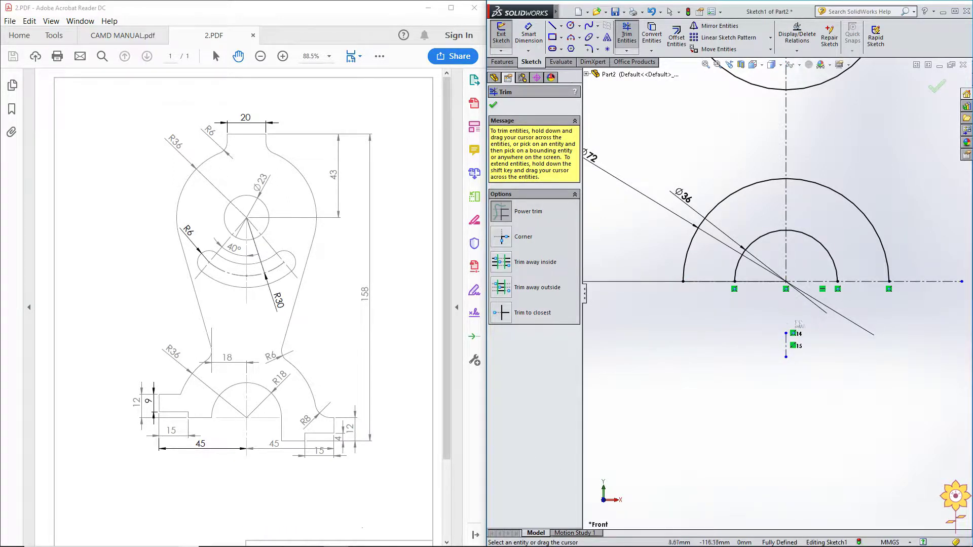
scroll(783, 332, "up", 2)
scroll(778, 324, "up", 1)
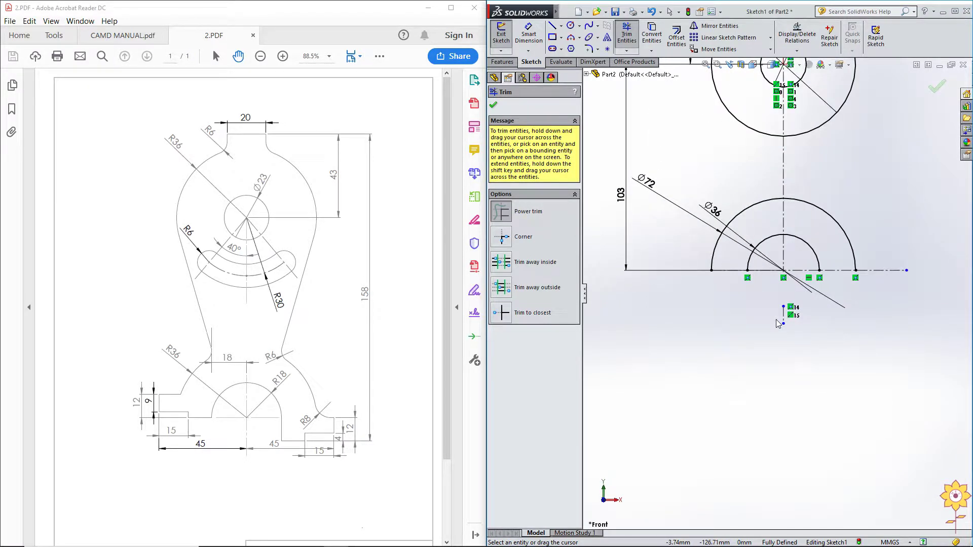
key("ctrl+z")
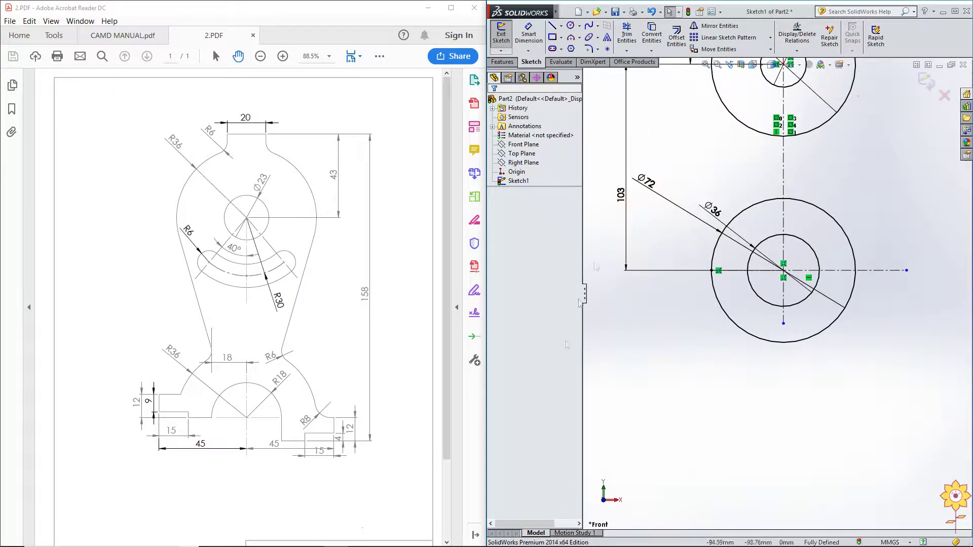
- Trim away the lower halves of the Ø72 and Ø36 circles one at a time
left_click(627, 36)
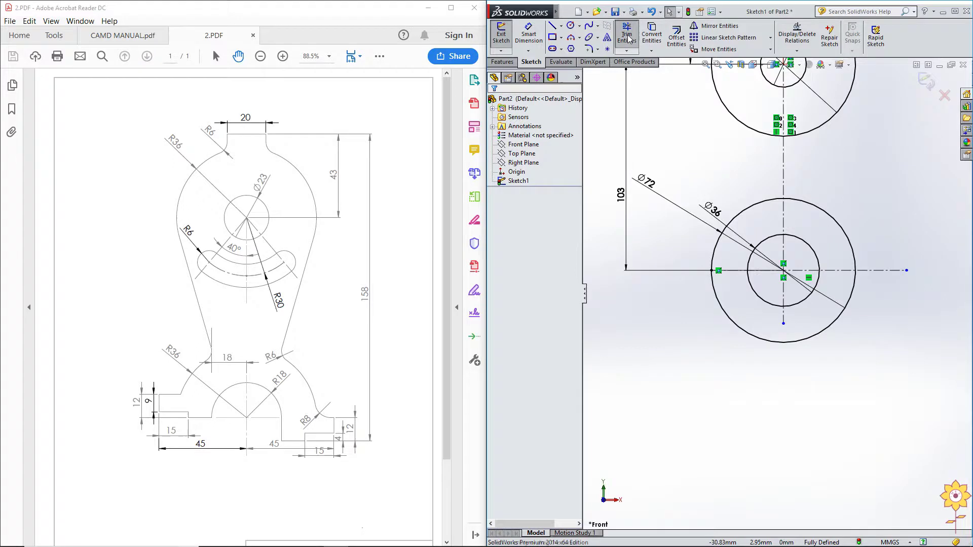
left_click(839, 314)
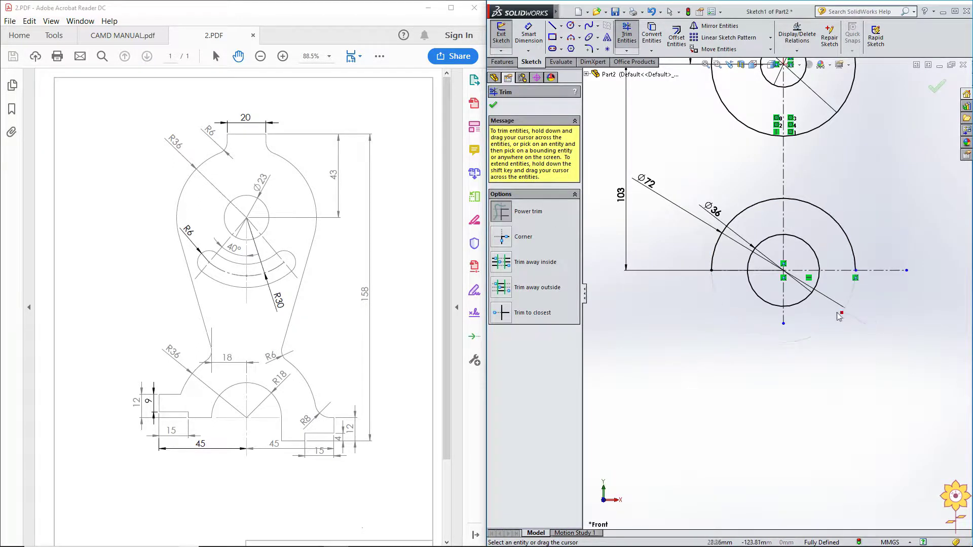
scroll(844, 294, "down", 2)
scroll(824, 288, "down", 2)
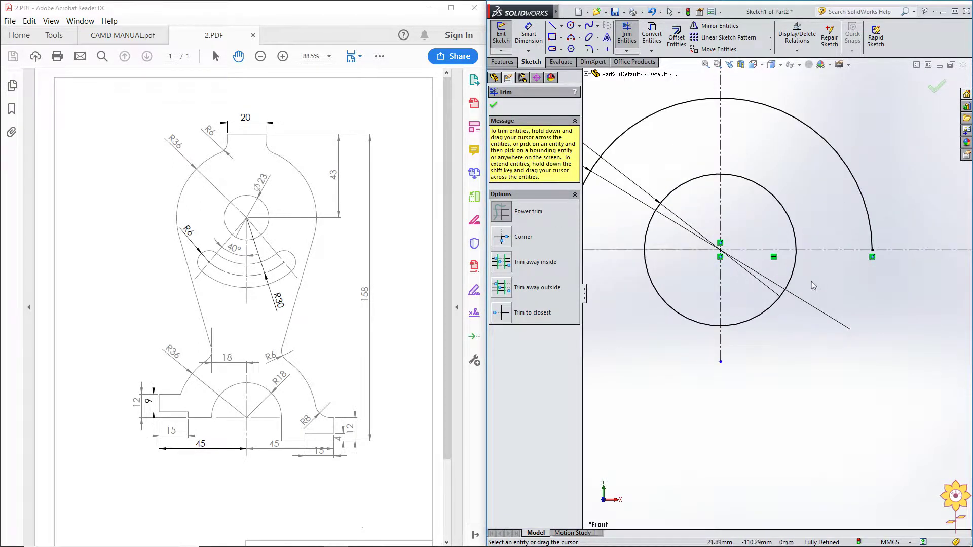
left_click_drag(794, 282, 794, 276)
left_click_drag(671, 337, 684, 316)
scroll(708, 362, "up", 3)
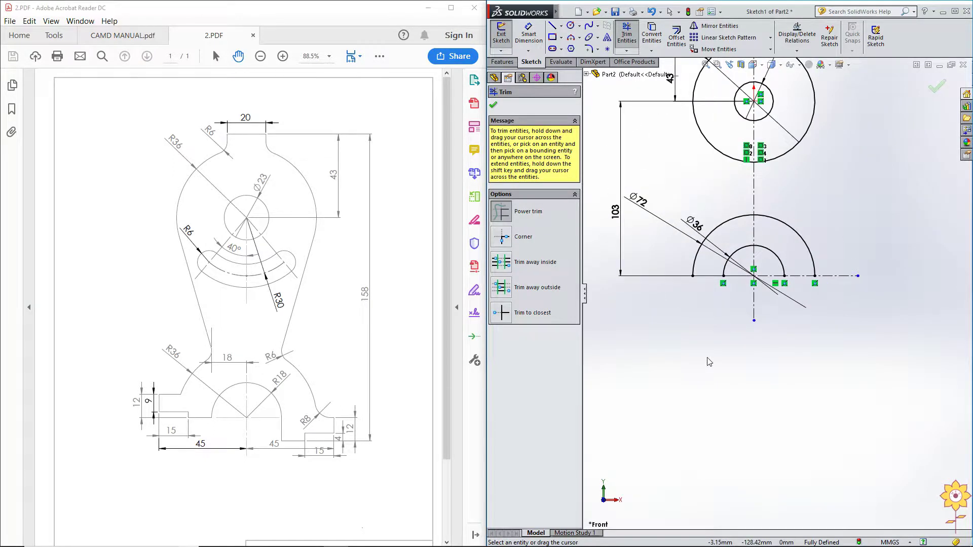
left_click(627, 31)
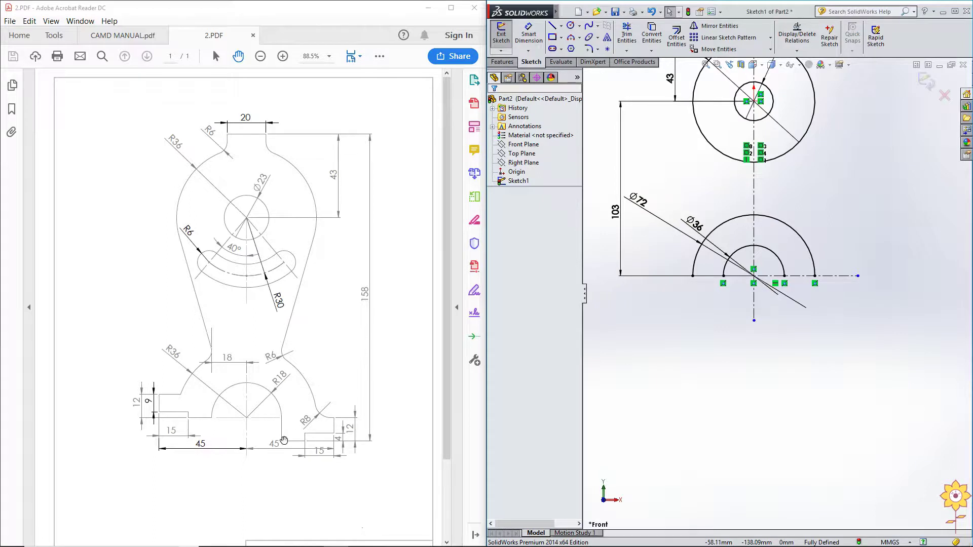
- Draw a vertical line down from the inner arc's right endpoint
left_click(552, 25)
scroll(748, 284, "down", 2)
scroll(759, 291, "down", 1)
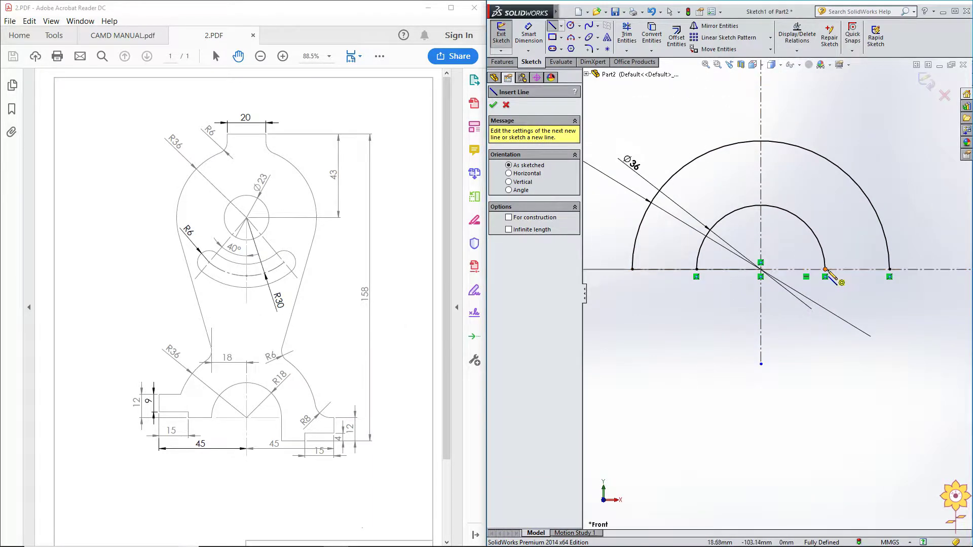
left_click(826, 269)
left_click(826, 325)
right_click(698, 336)
left_click(719, 236)
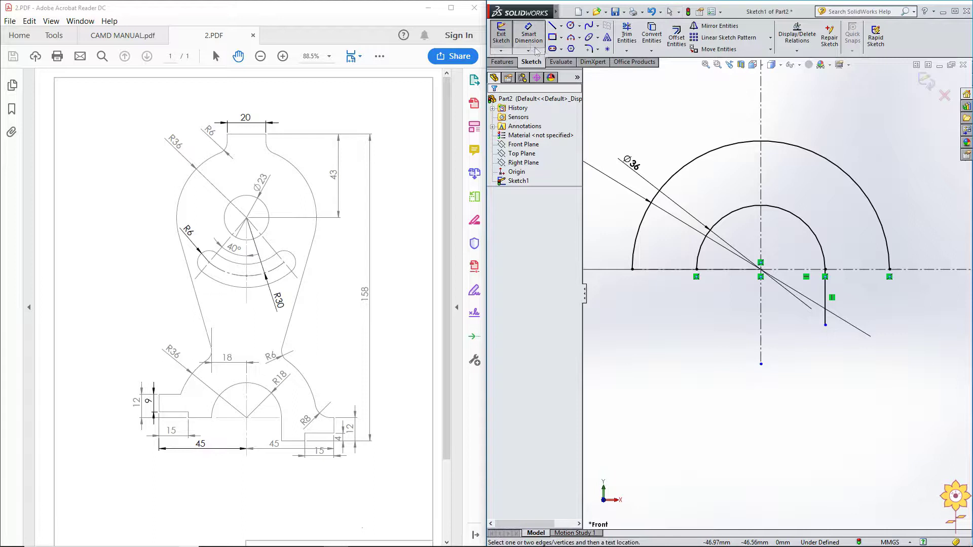
- Dimension the vertical line's length to 12
left_click(826, 294)
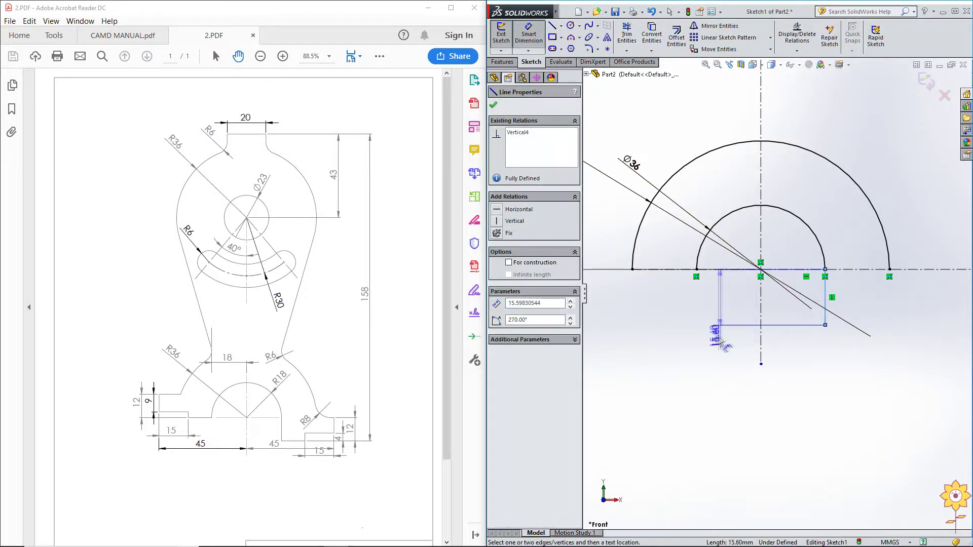
left_click(709, 355)
type("12")
key("Return")
left_click(690, 362)
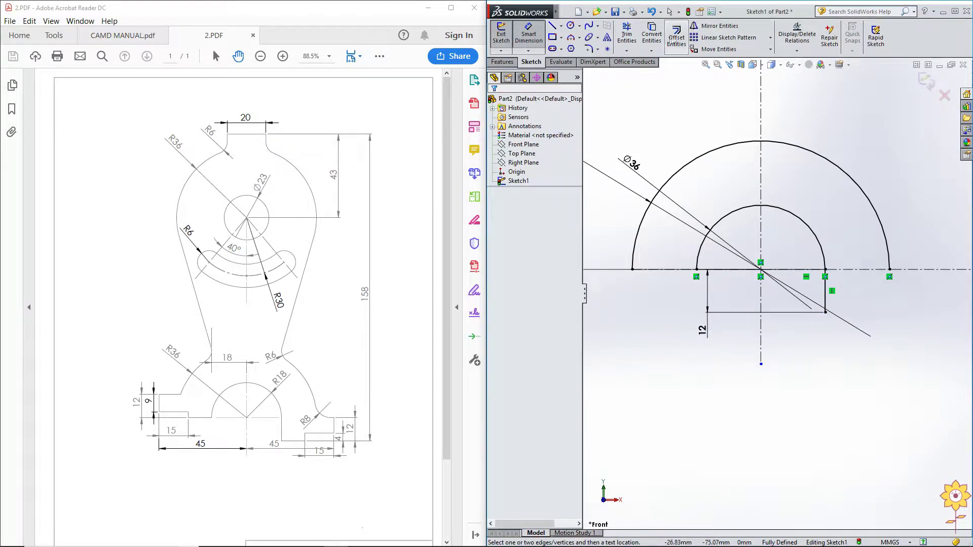
left_click(554, 25)
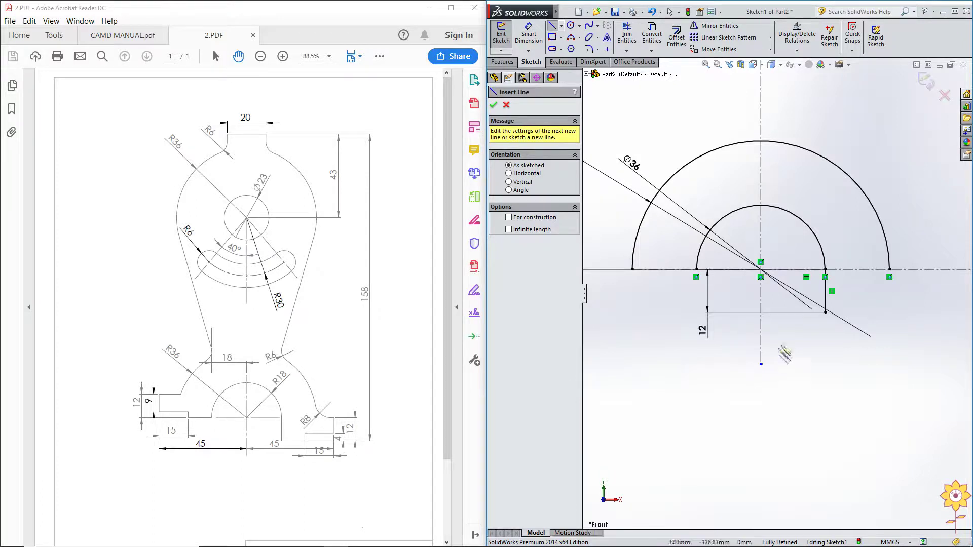
- Draw the stepped line chain from the 12 line's foot up to the outer arc's end
left_click(825, 312)
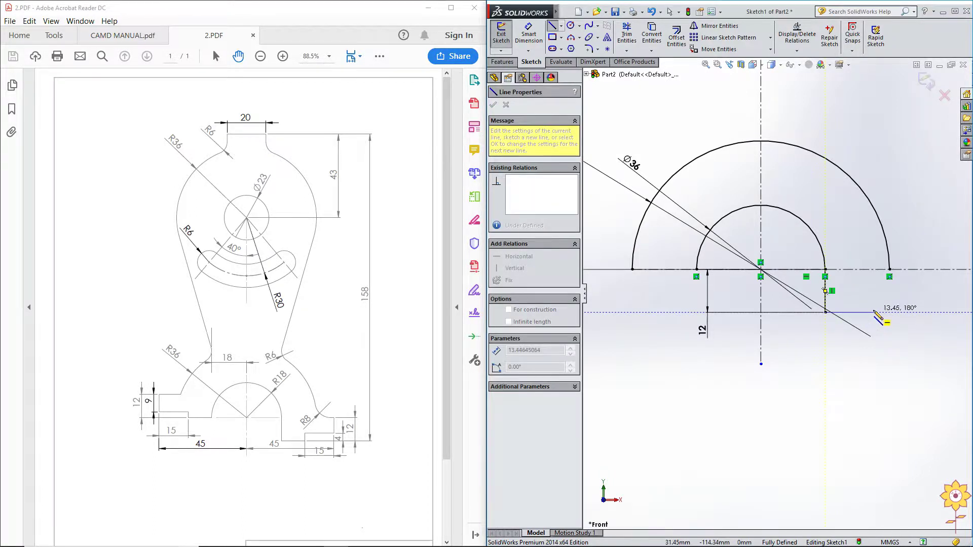
left_click(873, 312)
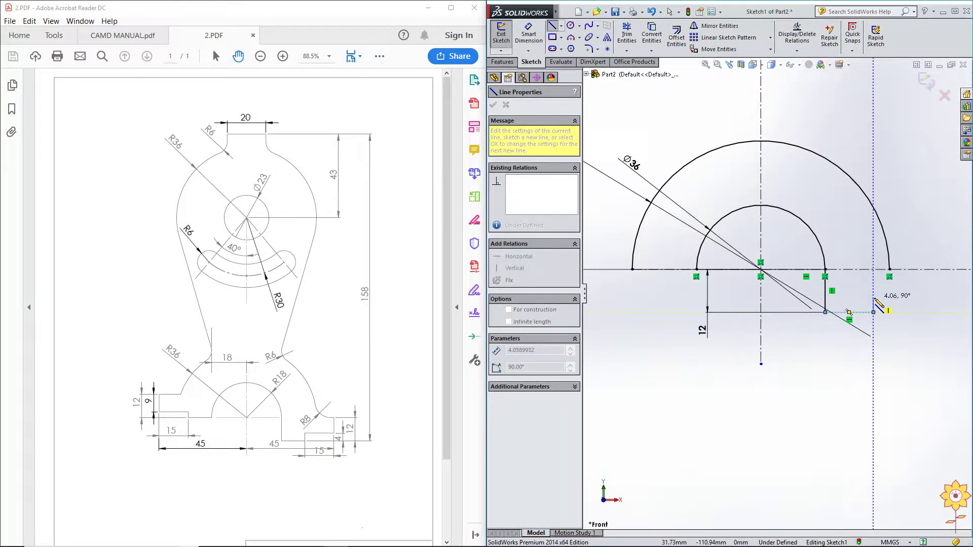
left_click(874, 302)
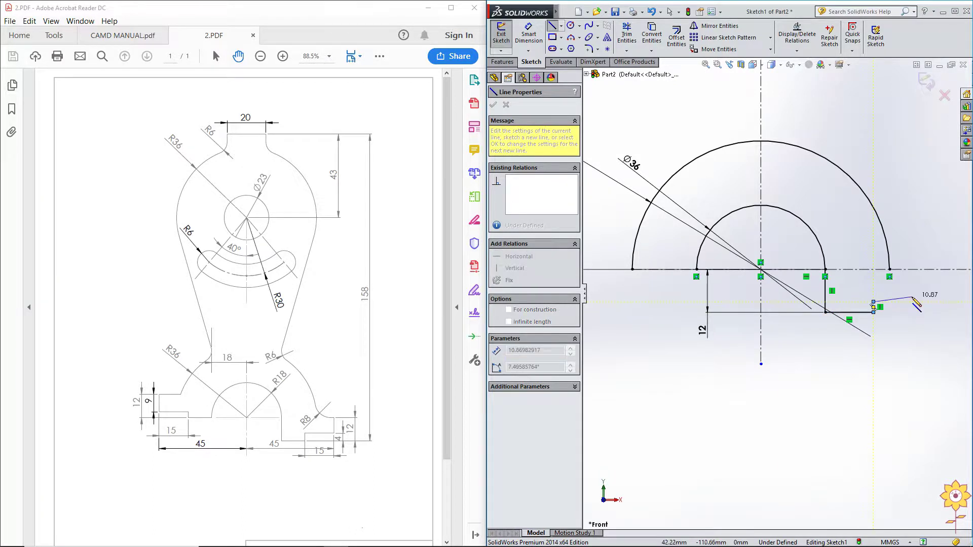
left_click(913, 302)
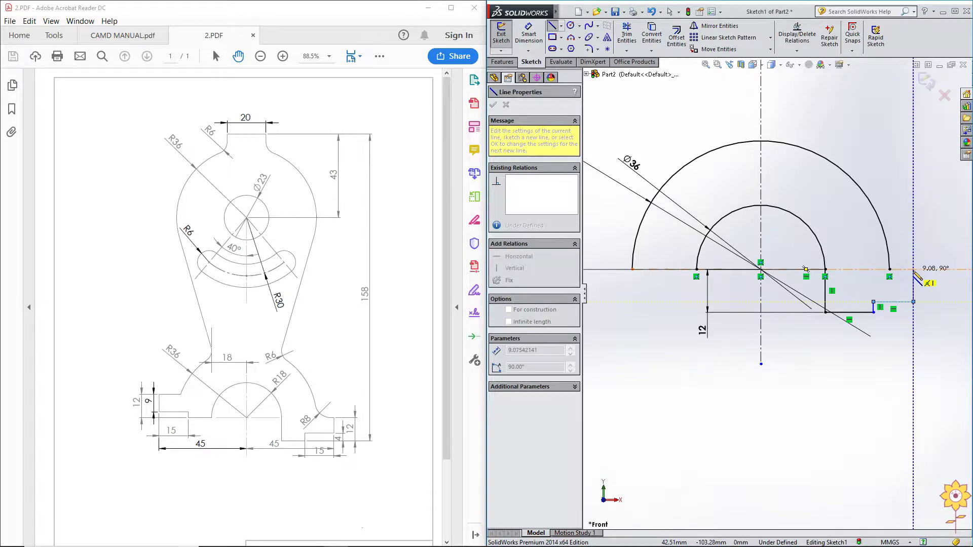
left_click(913, 270)
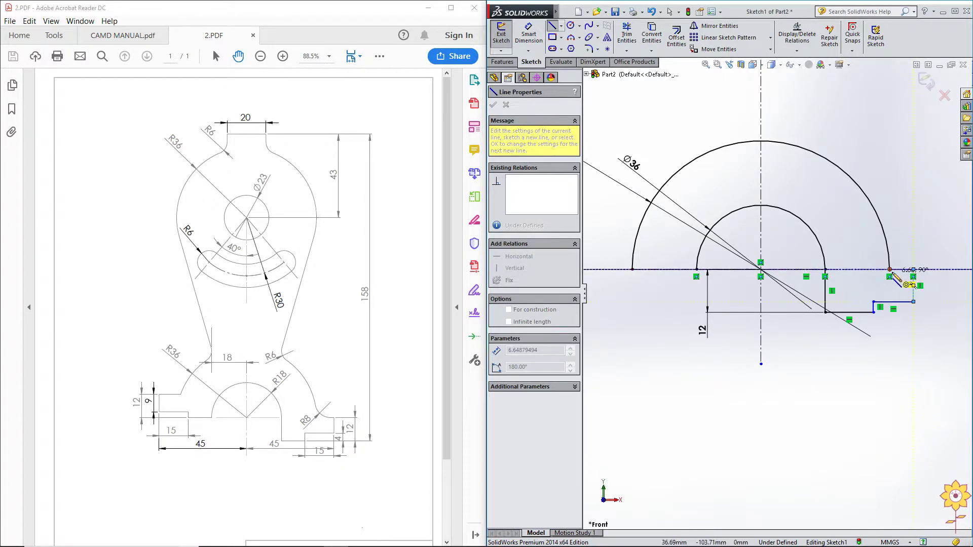
left_click(890, 270)
right_click(890, 271)
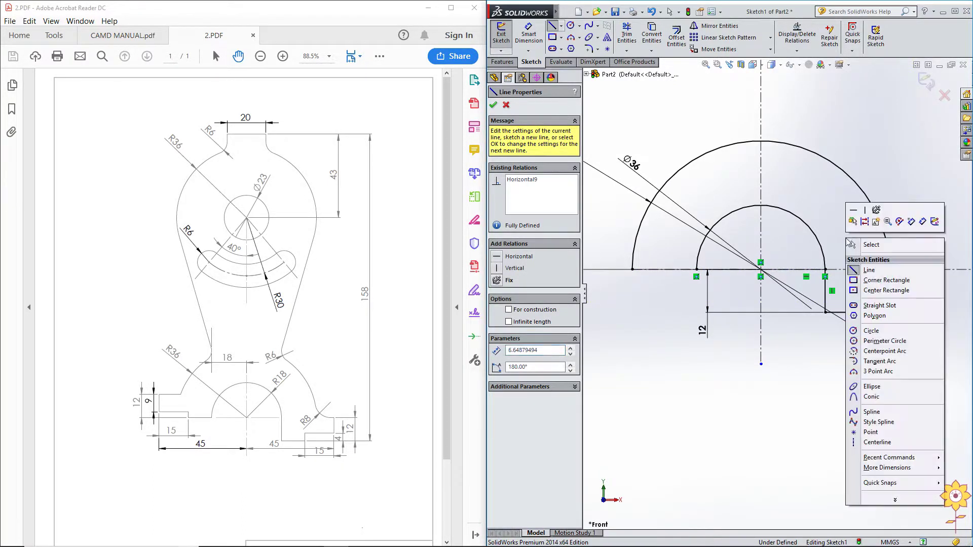
left_click(877, 246)
- Delete the unwanted Horizontal relation on the stepped outline
scroll(886, 287, "up", 4)
scroll(717, 337, "down", 2)
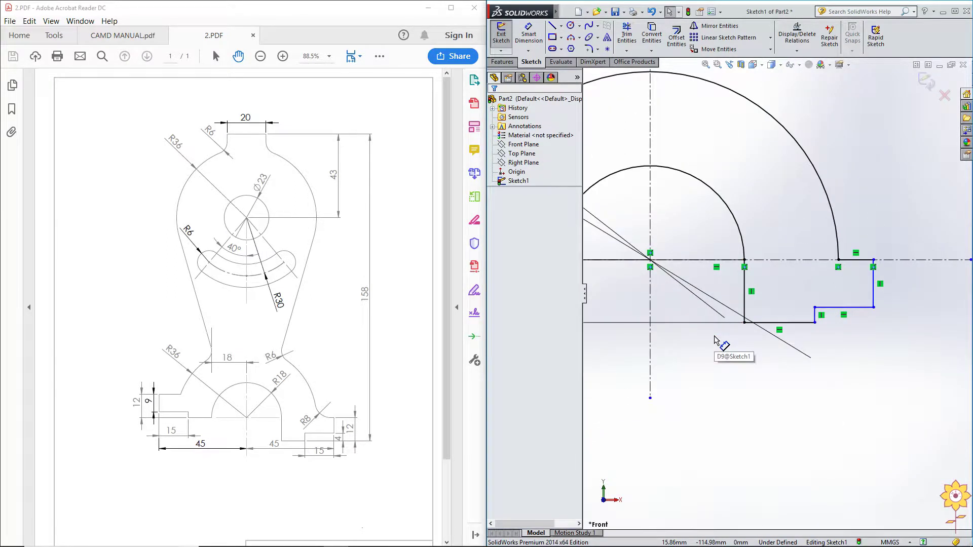
left_click(843, 316)
key("Delete")
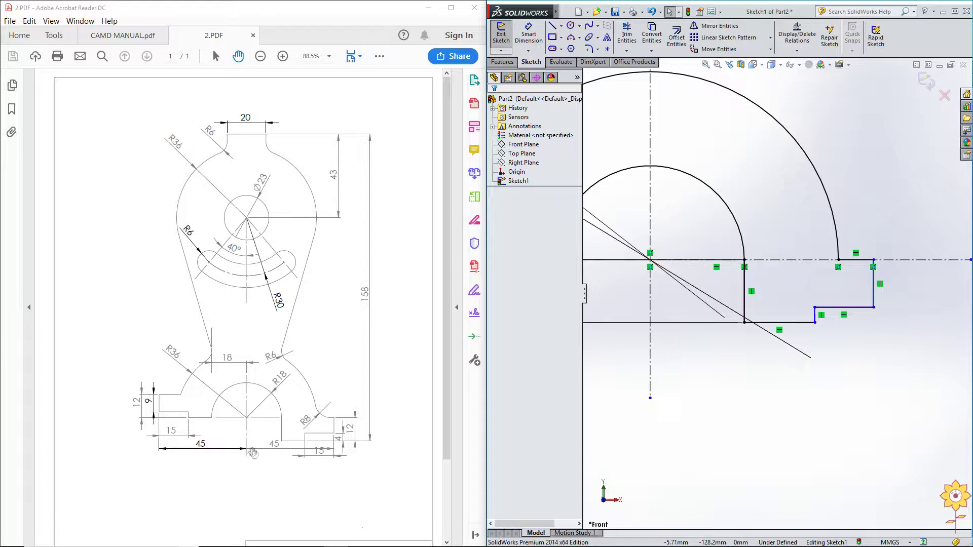
left_click(529, 34)
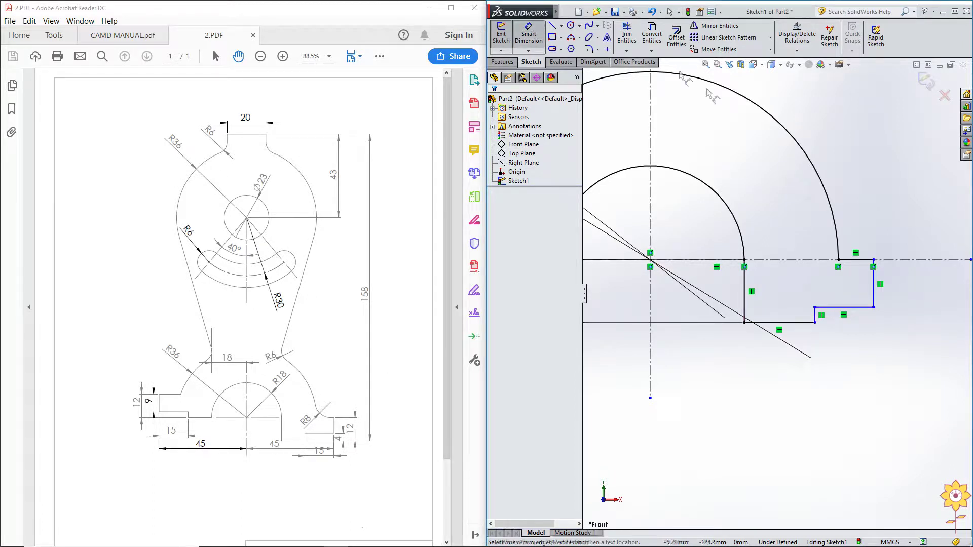
- Dimension the right edge 45 from the centreline and the top ledge 15 long
scroll(841, 284, "down", 2)
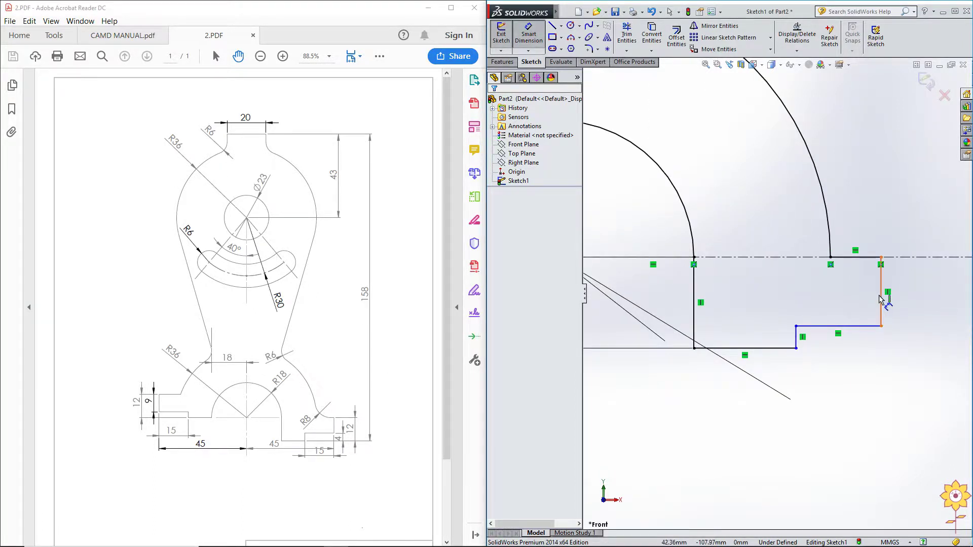
left_click(881, 293)
scroll(839, 292, "up", 2)
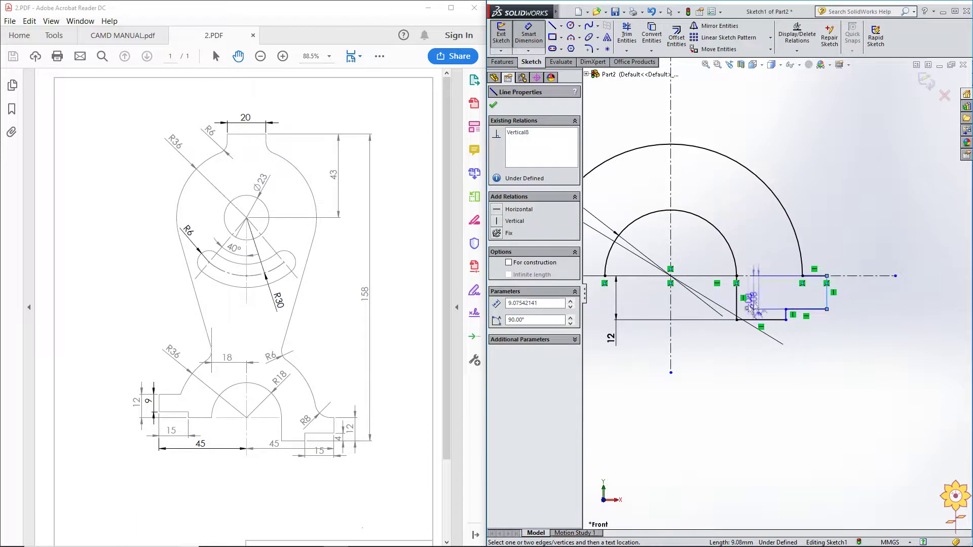
left_click(671, 310)
left_click(750, 357)
type("45")
key("Return")
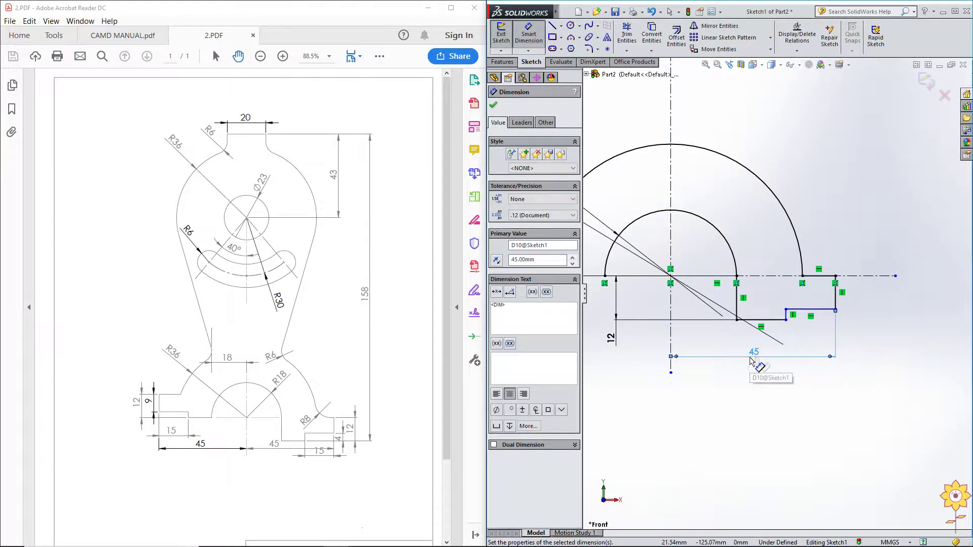
left_click(821, 310)
left_click(820, 332)
type("15")
key("Return")
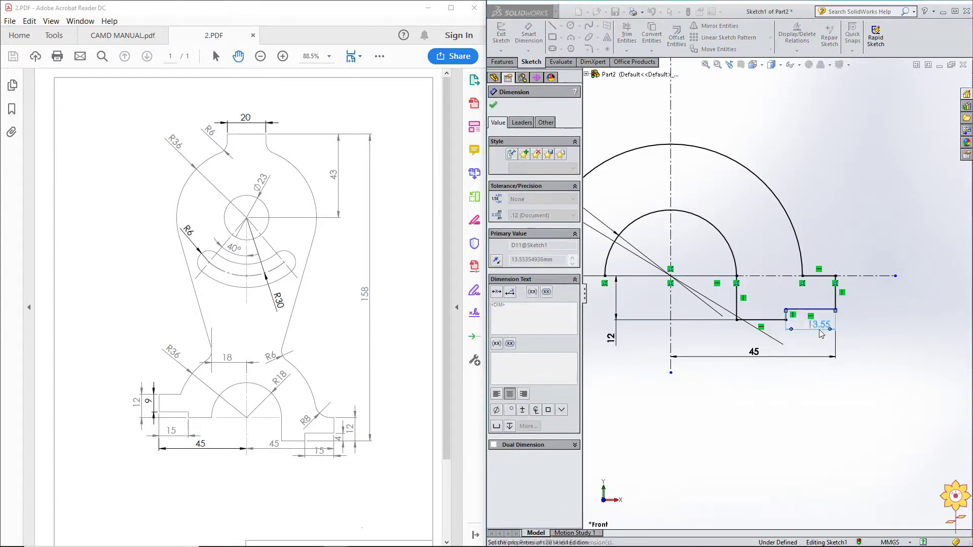
left_click(801, 373)
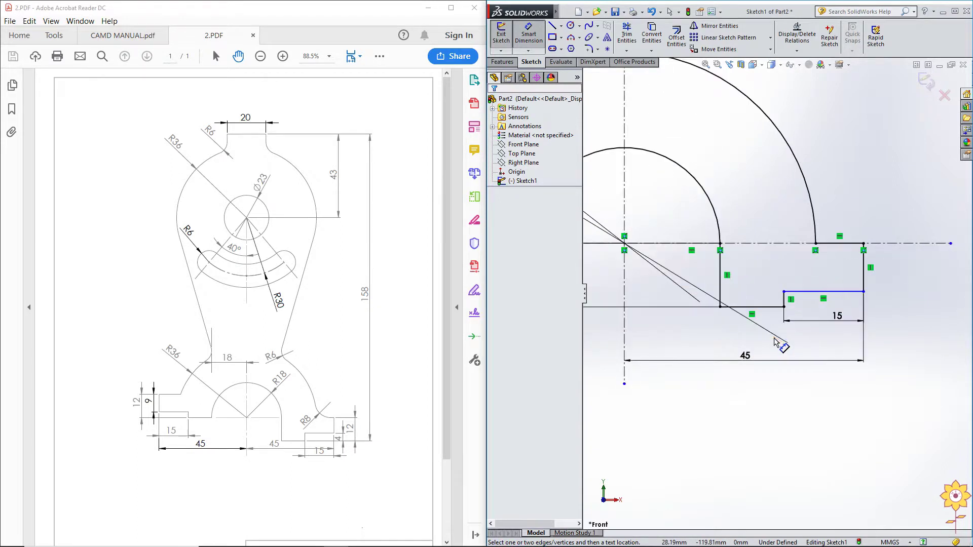
- Dimension the step height between the two horizontal lines as 4
scroll(773, 347, "down", 3)
scroll(794, 308, "down", 3)
left_click(806, 279)
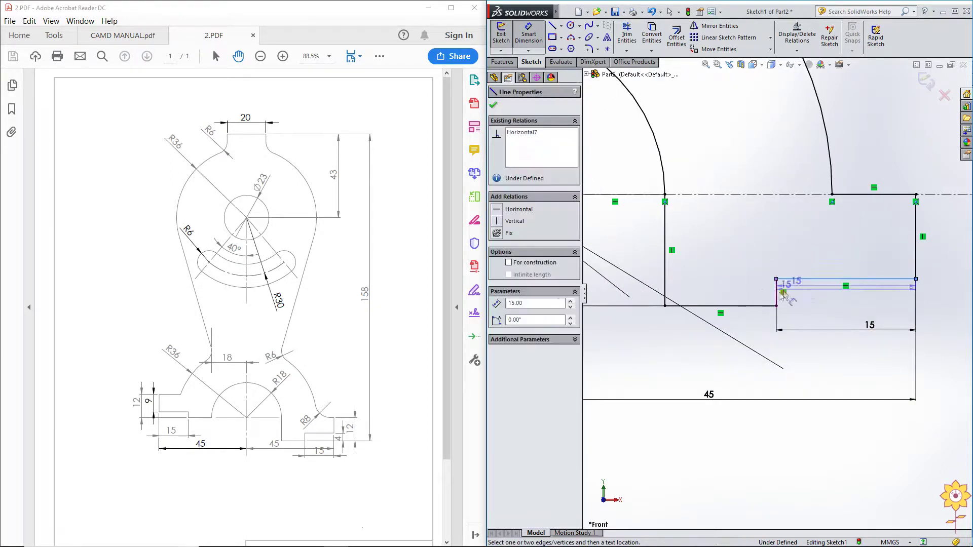
left_click(754, 306)
left_click(733, 269)
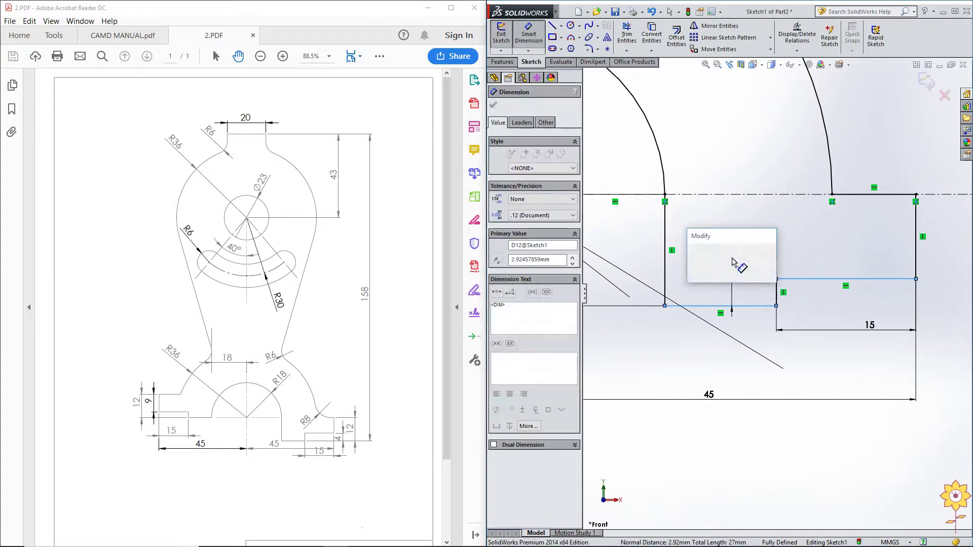
type("4")
key("Return")
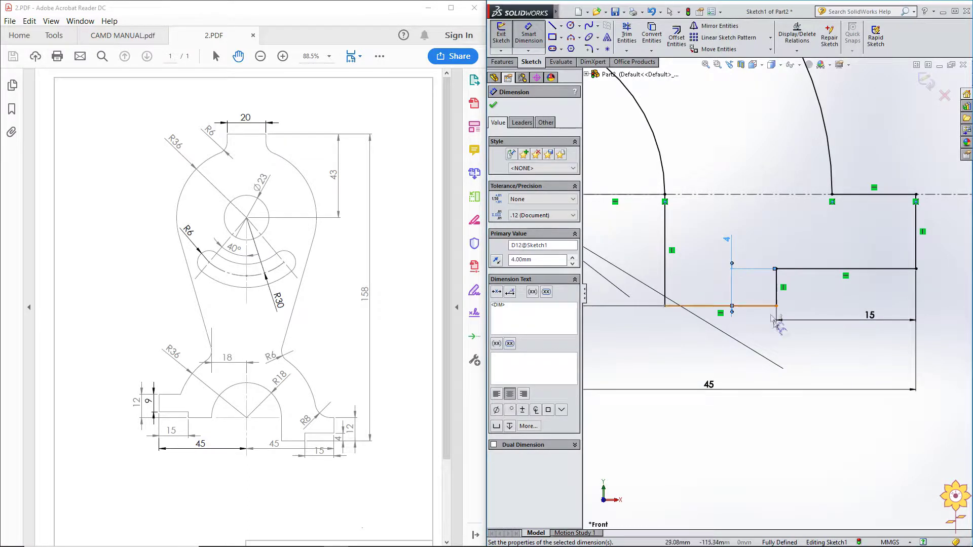
left_click(796, 350)
scroll(793, 334, "up", 3)
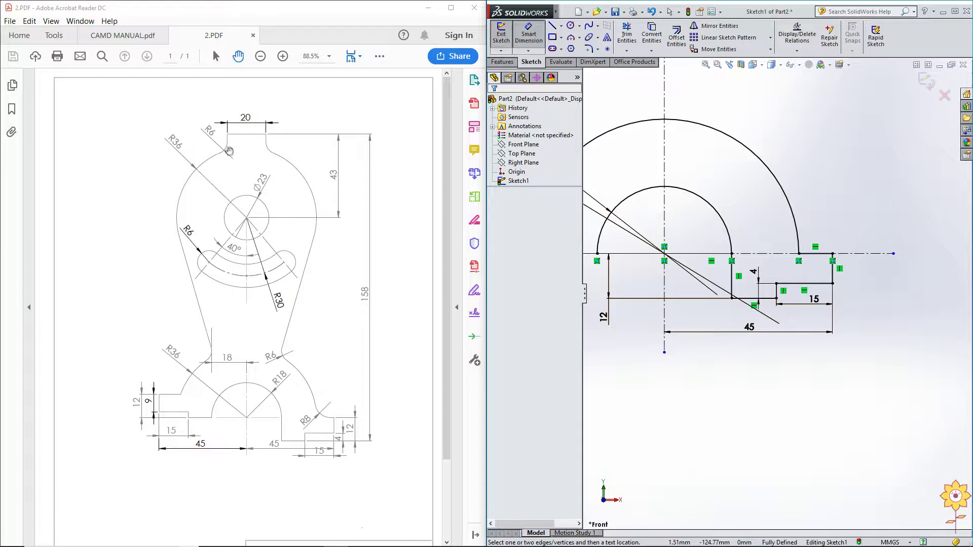
scroll(777, 293, "up", 2)
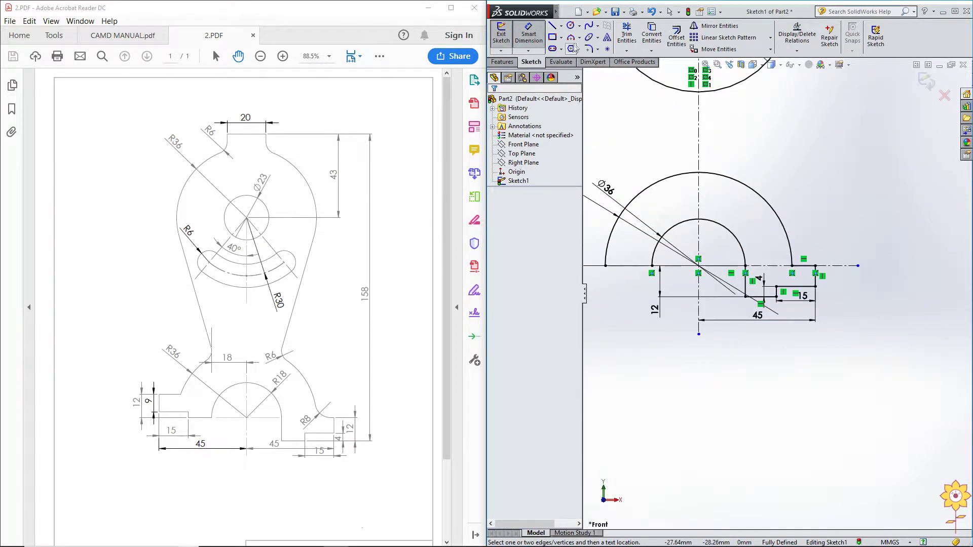
- Draw a small circle right of the arcs and dimension it Ø16
left_click(571, 25)
left_click(855, 189)
left_click(860, 166)
right_click(862, 161)
left_click(862, 159)
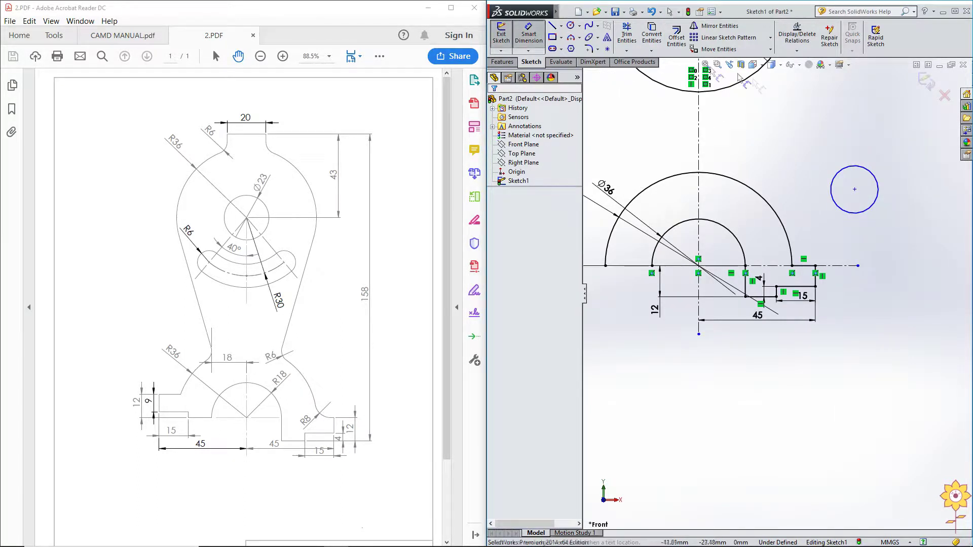
left_click(841, 170)
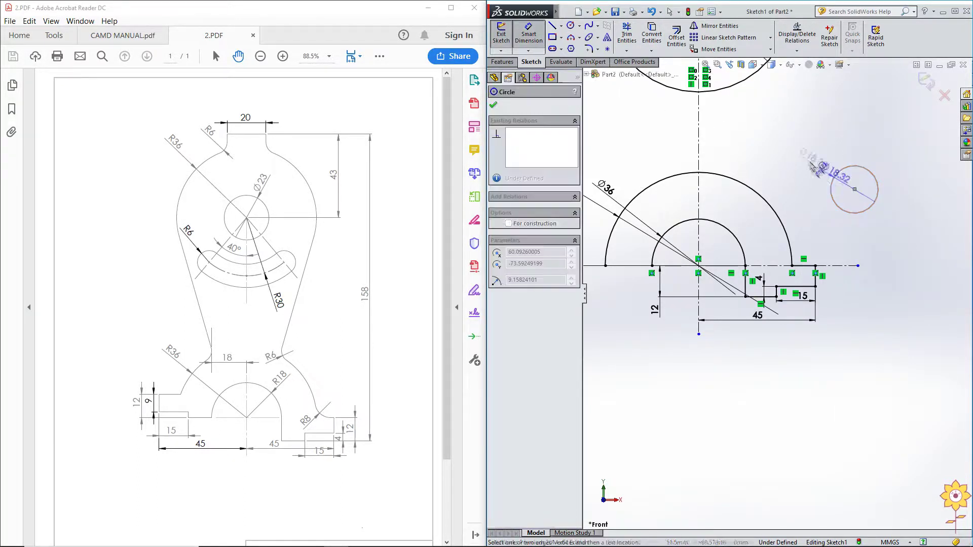
left_click(811, 161)
type("16")
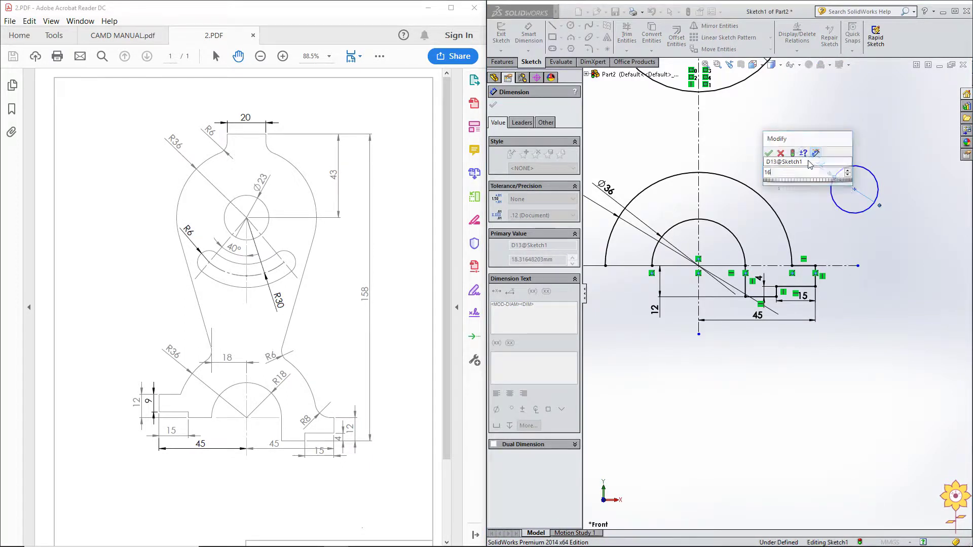
key("Return")
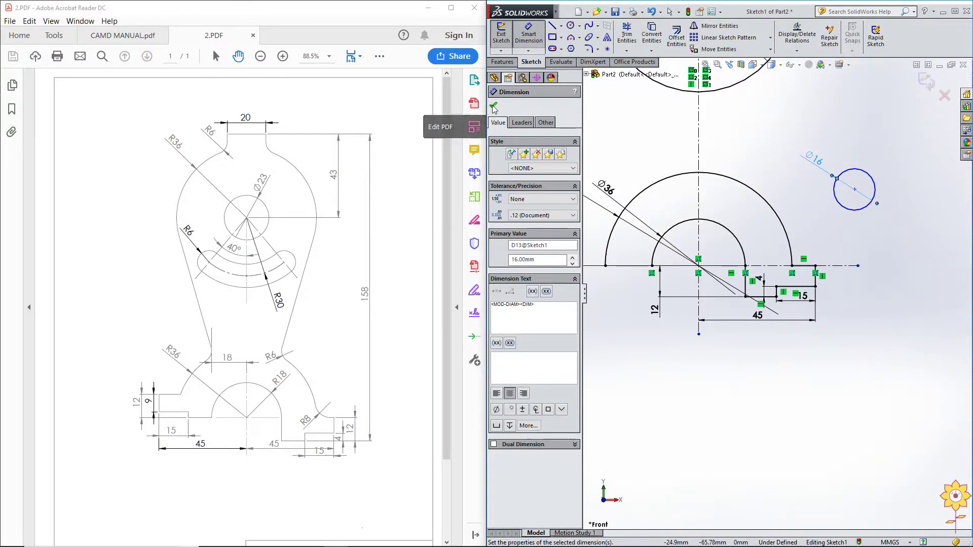
left_click(493, 105)
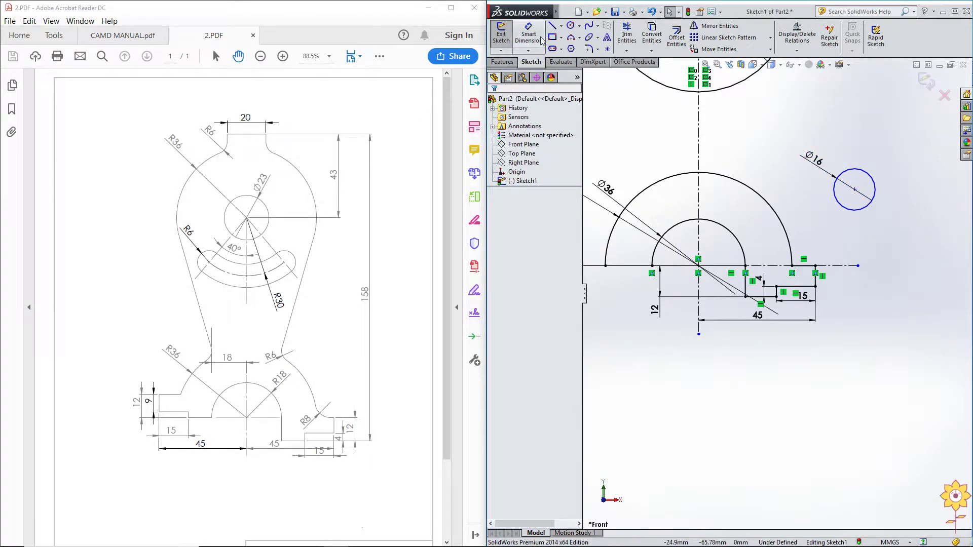
- Make the Ø16 circle tangent to the Ø36 arc and the short horizontal line
left_click(839, 207)
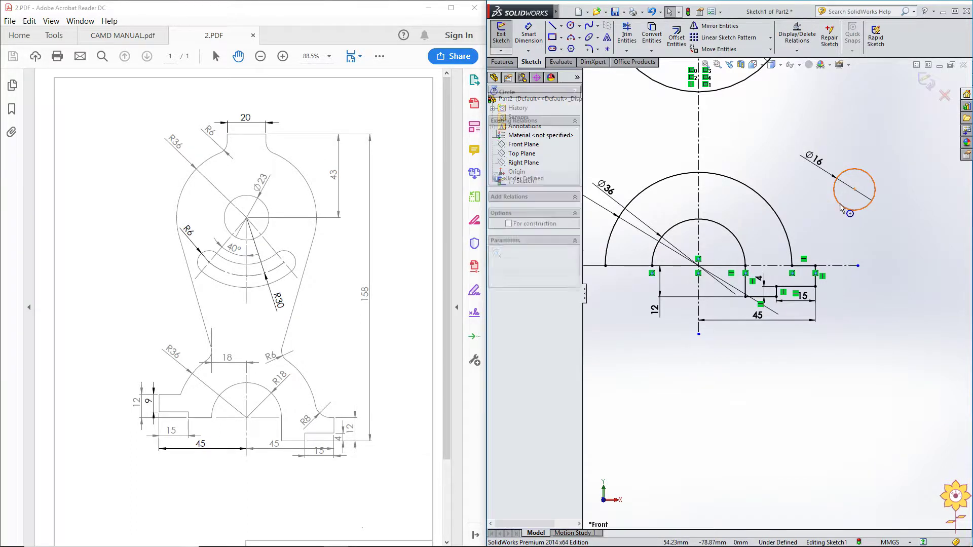
left_click(791, 239, "ctrl")
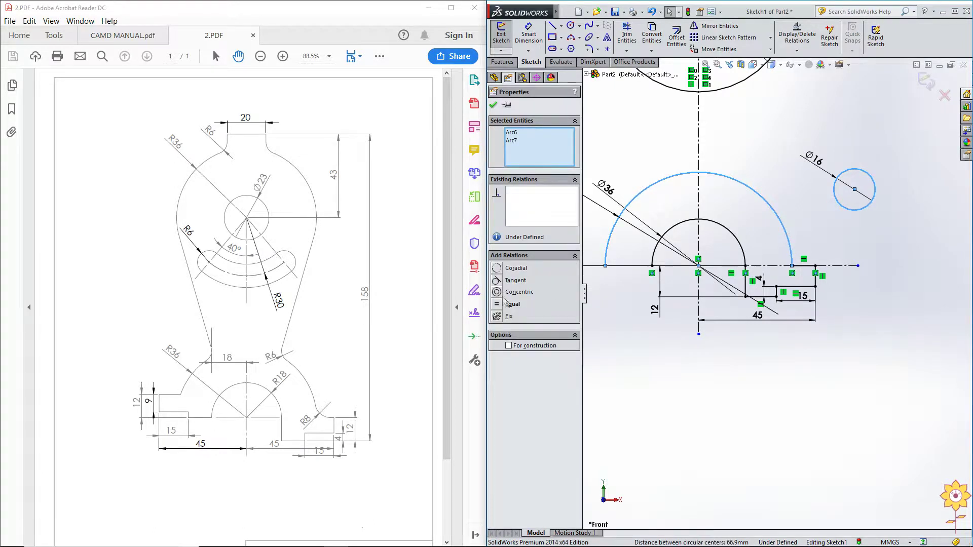
left_click(497, 281)
left_click(802, 149)
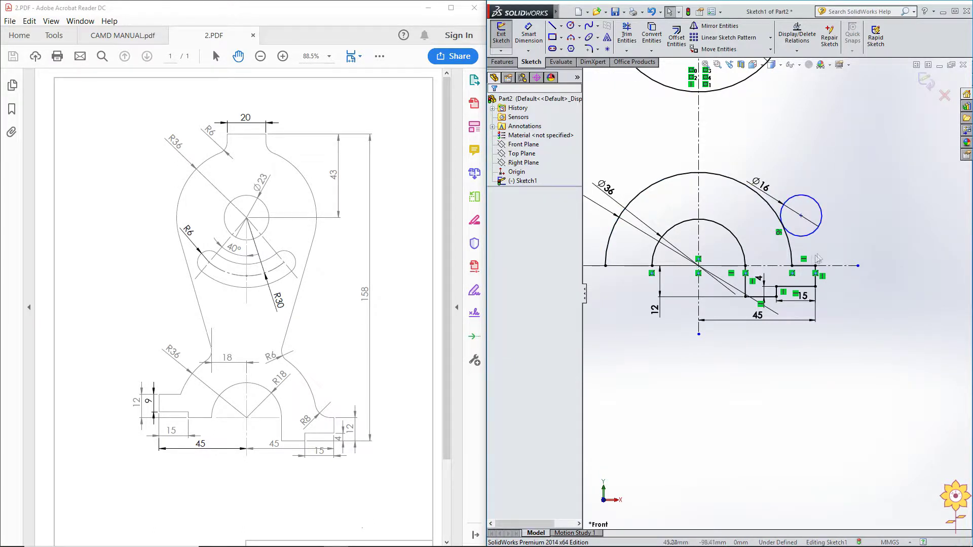
left_click(800, 239)
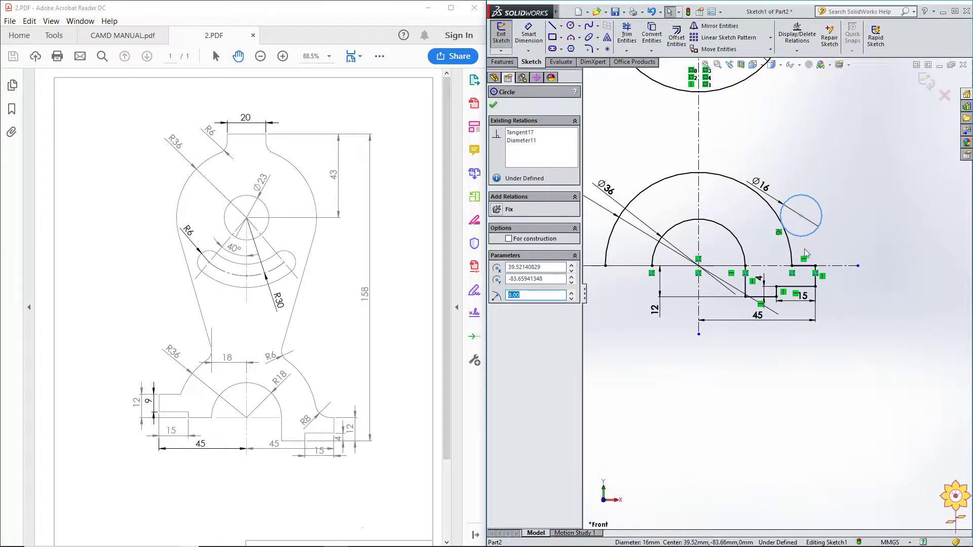
left_click(813, 267, "ctrl")
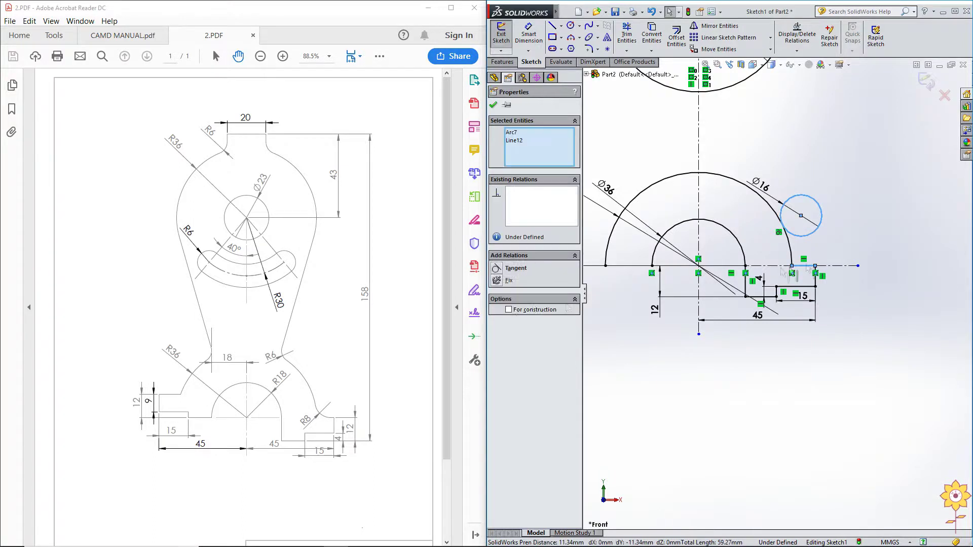
left_click(516, 268)
key("Escape")
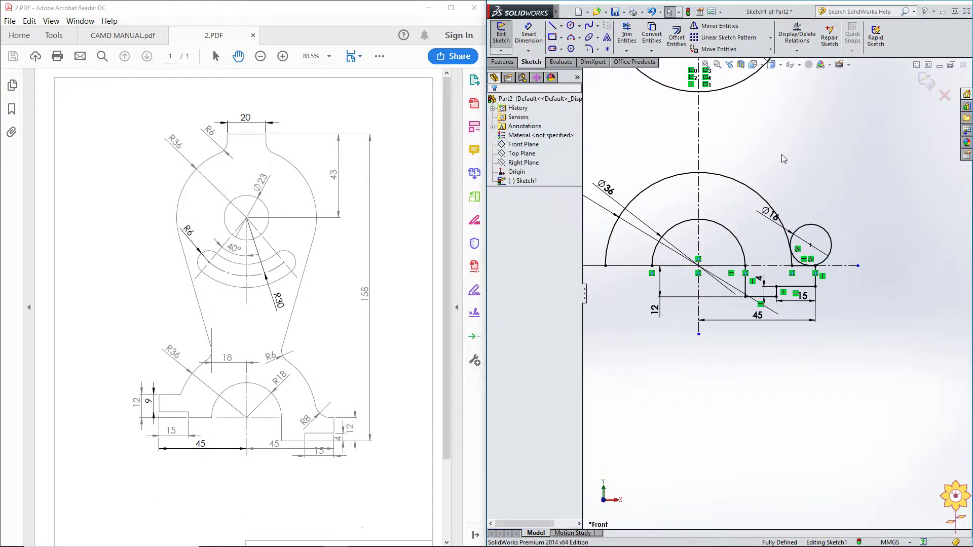
- Power-trim the Ø16 circle's upper portion and a leftover near-vertical segment
left_click(627, 36)
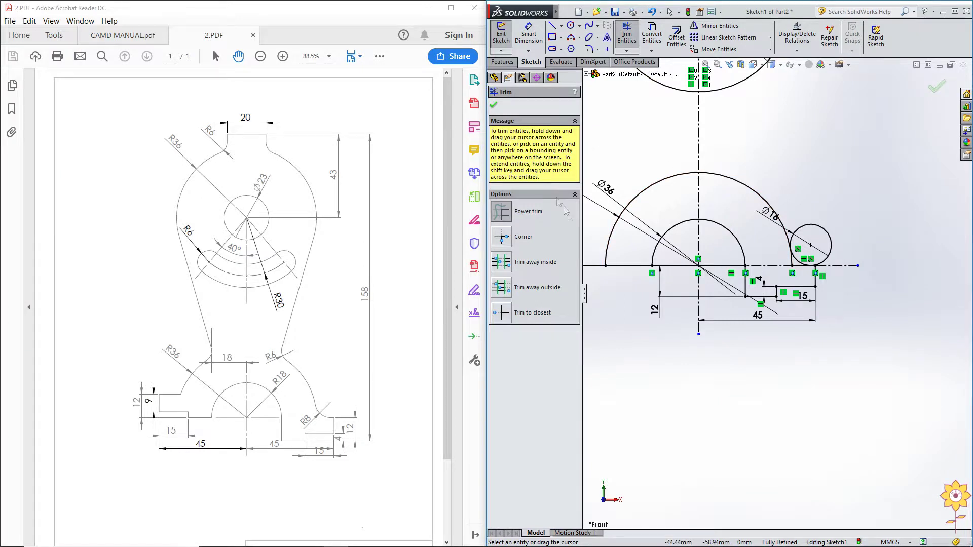
scroll(816, 232, "down", 2)
scroll(824, 231, "down", 2)
scroll(829, 229, "down", 2)
left_click_drag(870, 207, 836, 238)
scroll(788, 305, "down", 2)
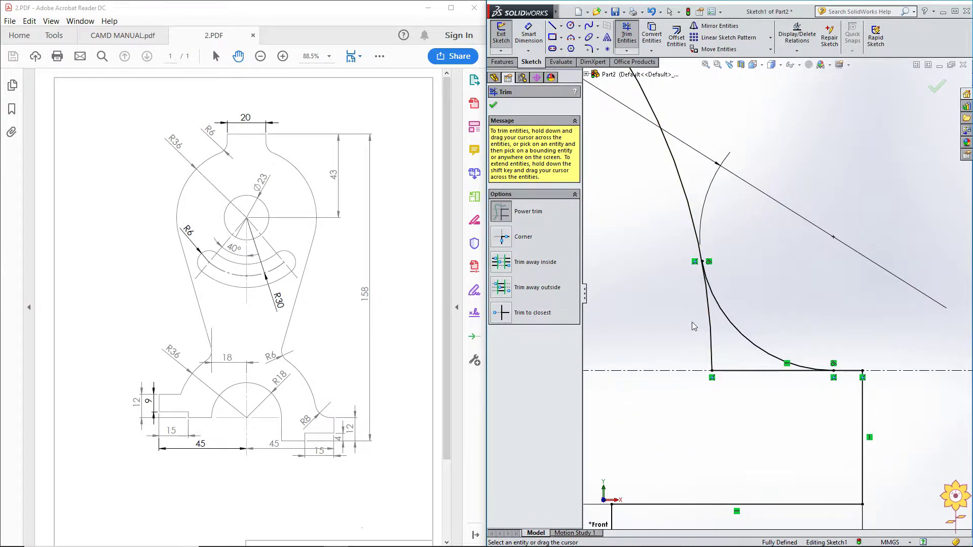
left_click_drag(712, 339, 716, 340)
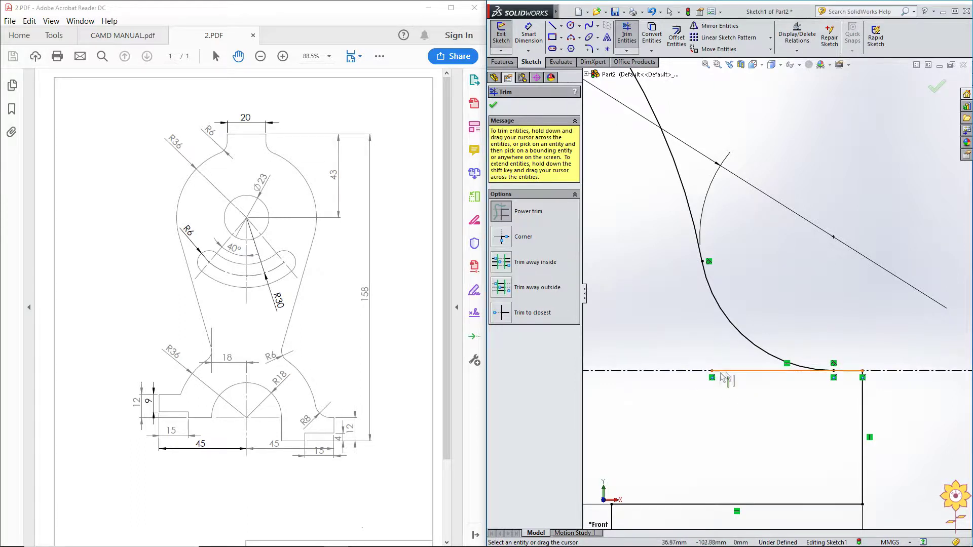
- Remove the horizontal stub beside the fillet using Trim to closest
left_click(501, 316)
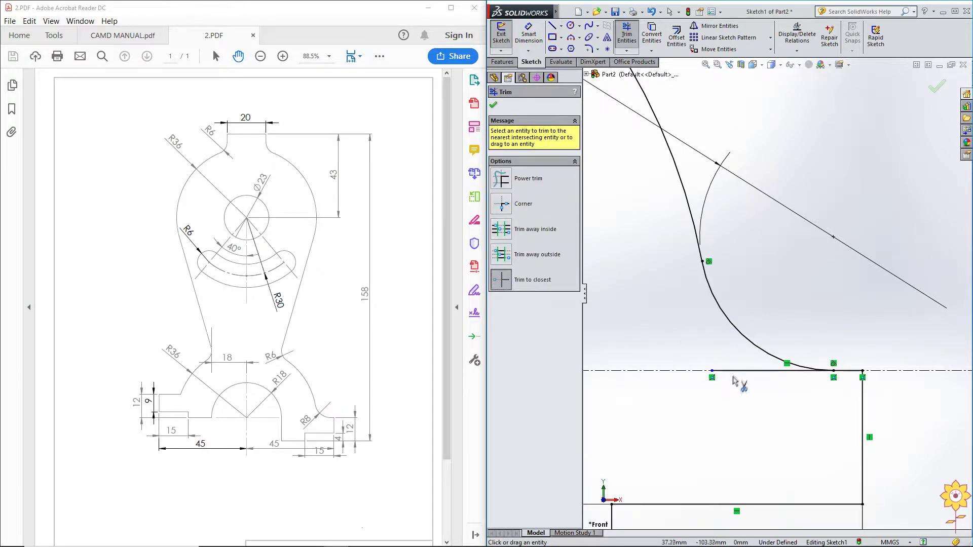
left_click(738, 375)
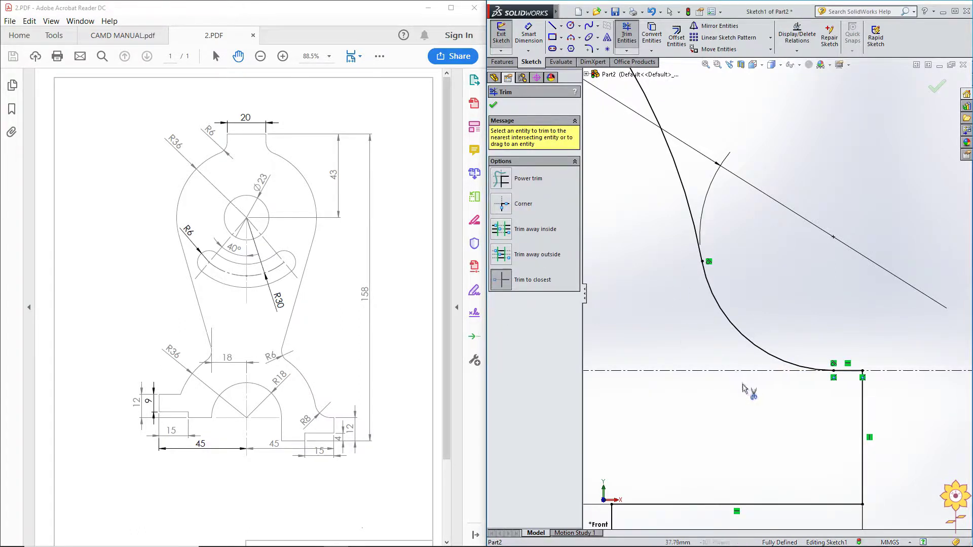
scroll(745, 390, "up", 2)
scroll(745, 390, "up", 2)
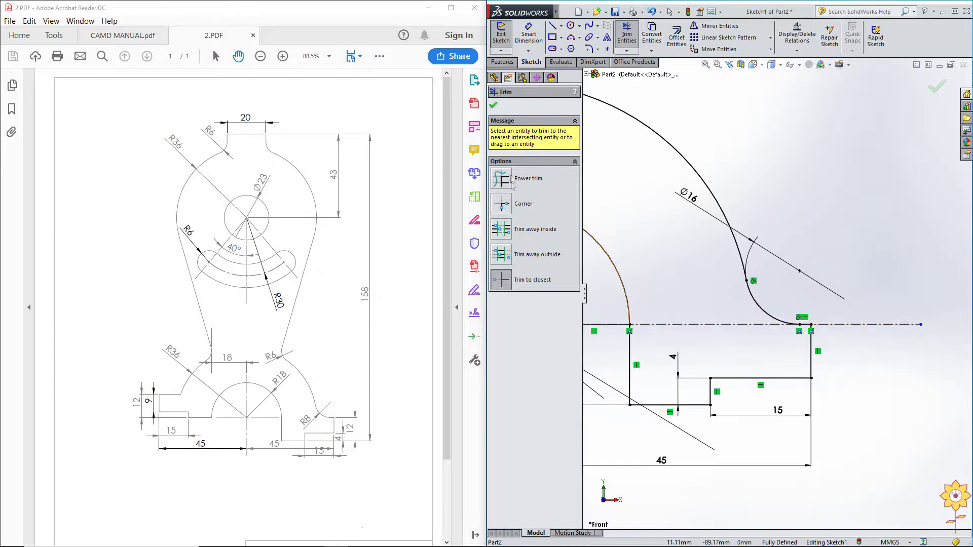
left_click(495, 106)
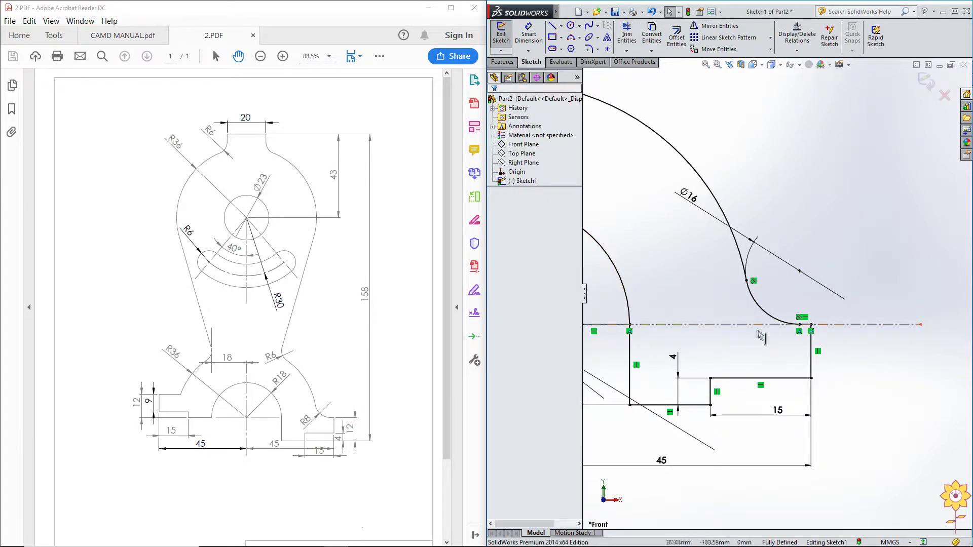
- Draw a stepped line outline leftward from the arc's left endpoint, returning to the arc
scroll(723, 310, "up", 3)
scroll(723, 310, "up", 3)
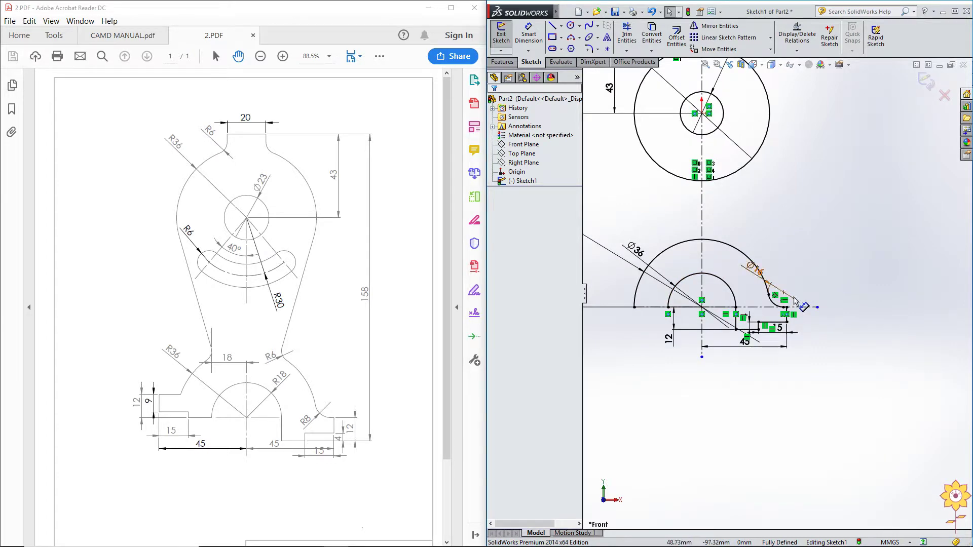
scroll(718, 309, "down", 2)
scroll(779, 346, "down", 2)
scroll(791, 355, "up", 2)
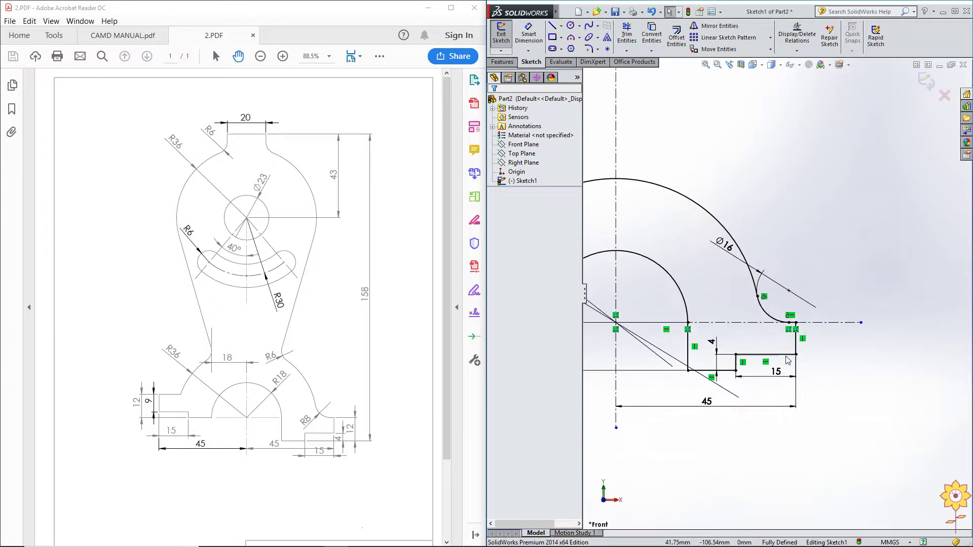
scroll(775, 340, "up", 2)
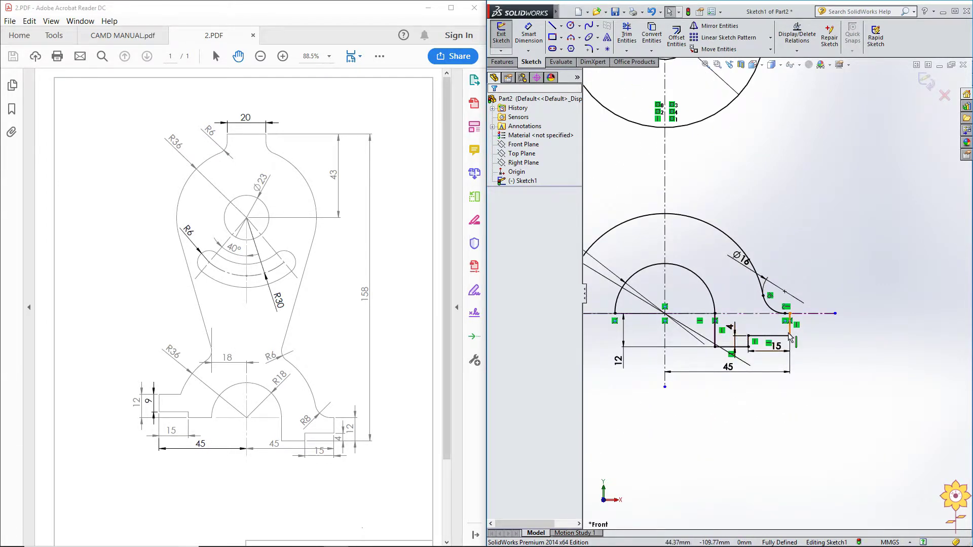
scroll(775, 299, "up", 2)
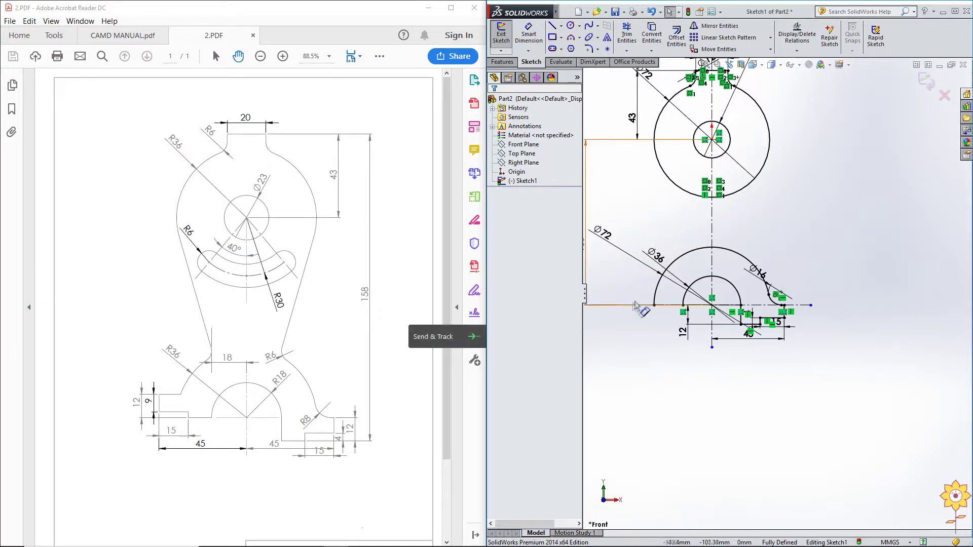
scroll(628, 311, "down", 2)
scroll(659, 329, "down", 2)
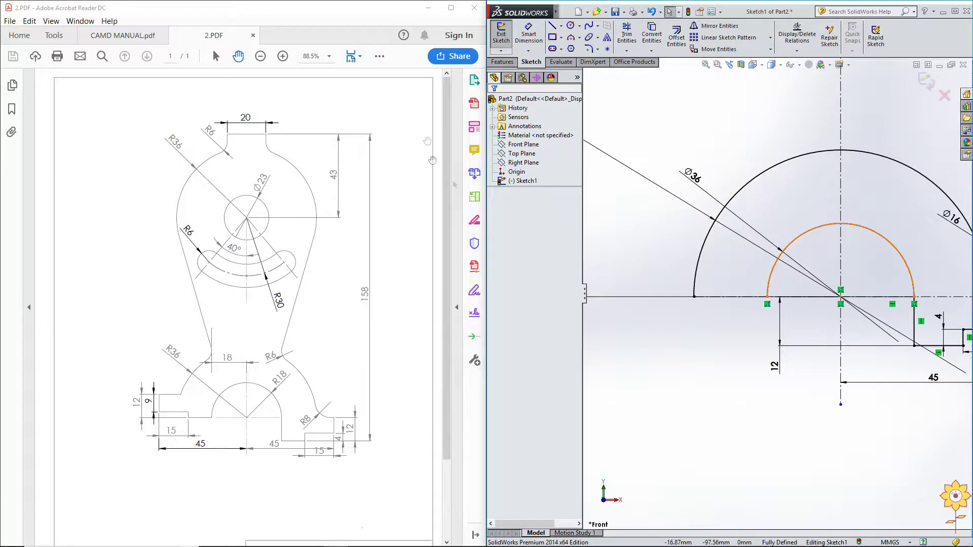
left_click(552, 25)
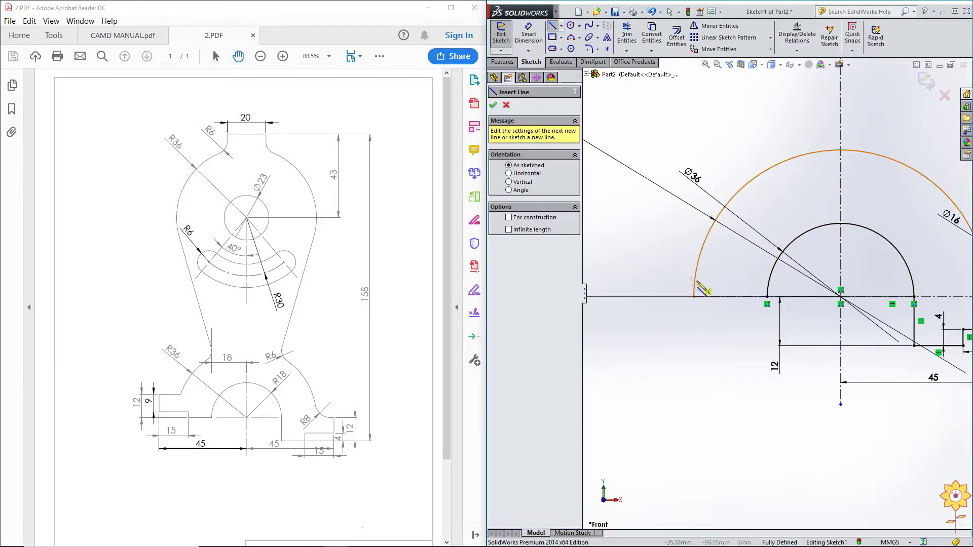
scroll(698, 284, "down", 2)
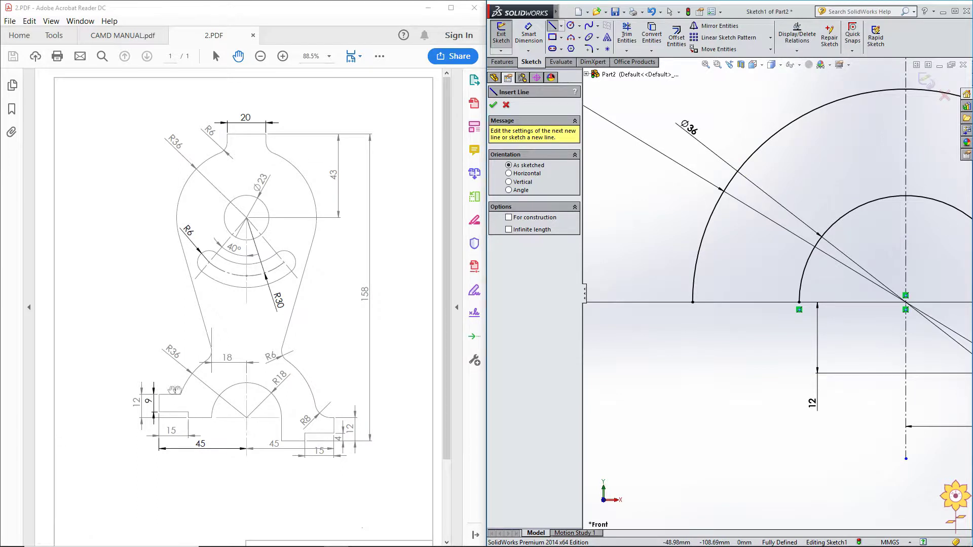
left_click(800, 303)
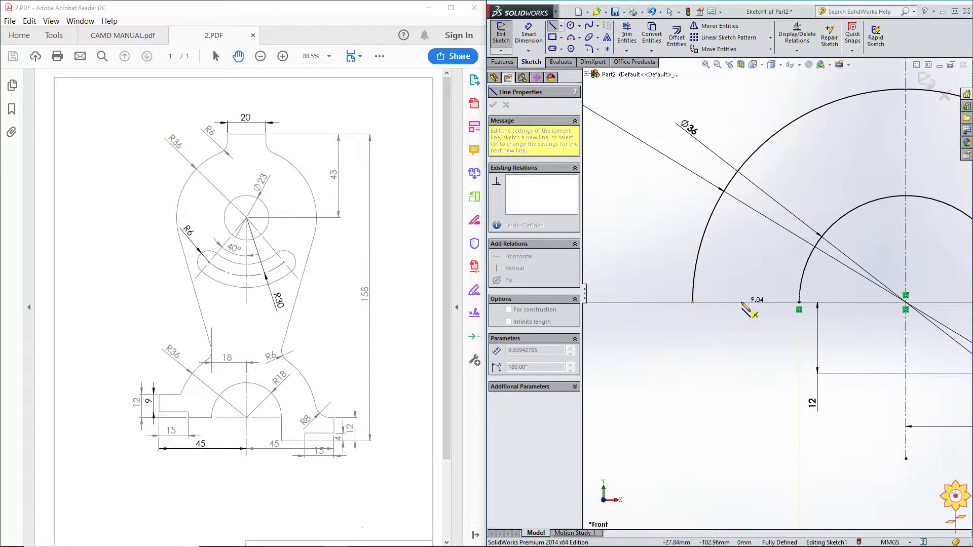
left_click(741, 302)
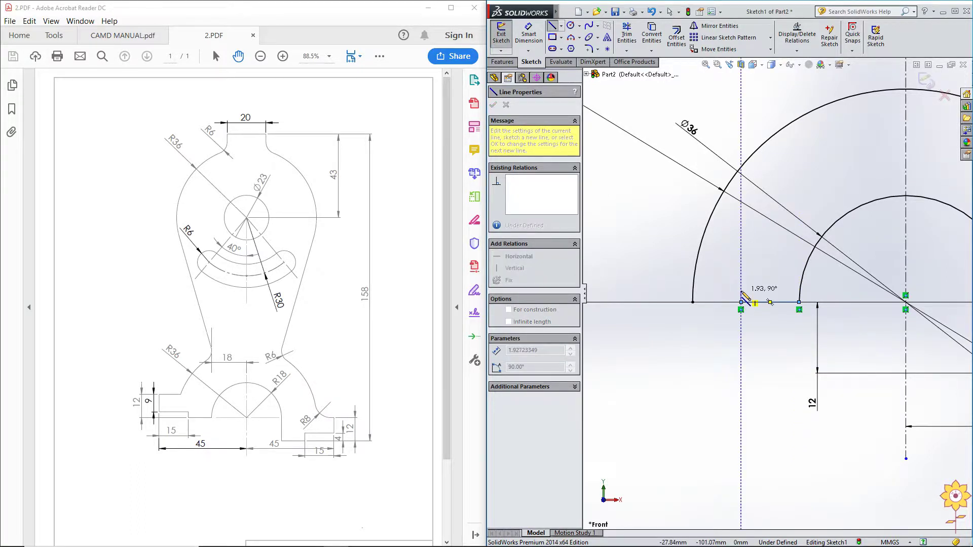
left_click(741, 291)
left_click(618, 291)
left_click(617, 255)
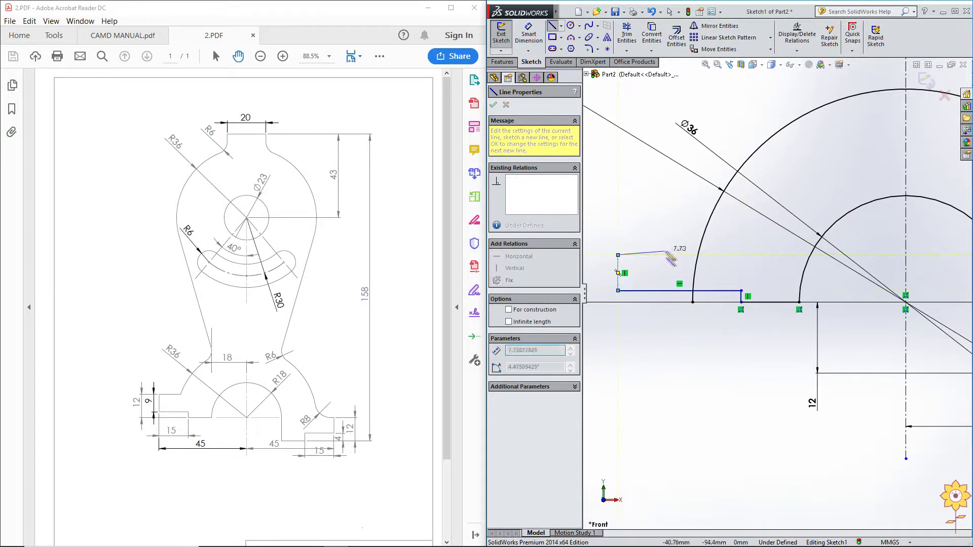
left_click(699, 255)
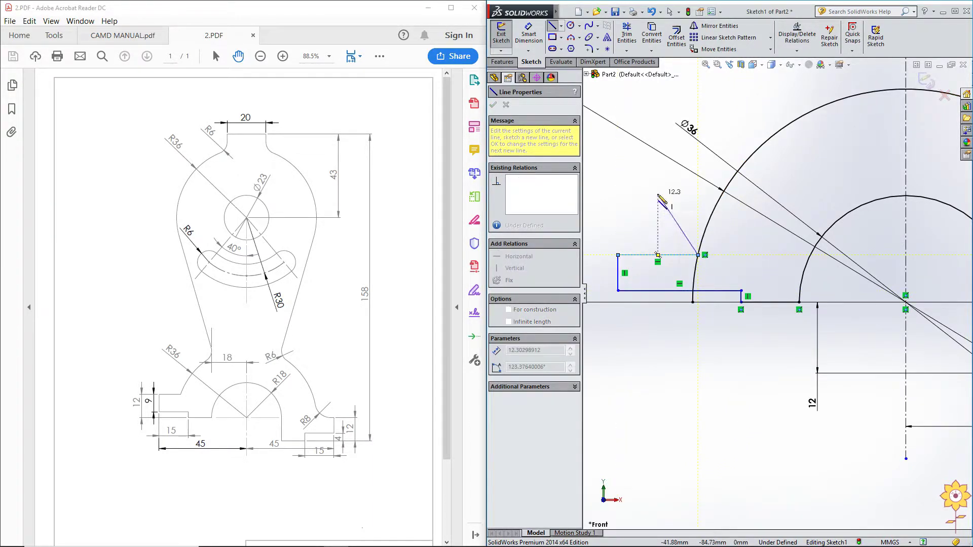
right_click(659, 198)
left_click(672, 202)
scroll(704, 237, "up", 3)
scroll(705, 238, "down", 2)
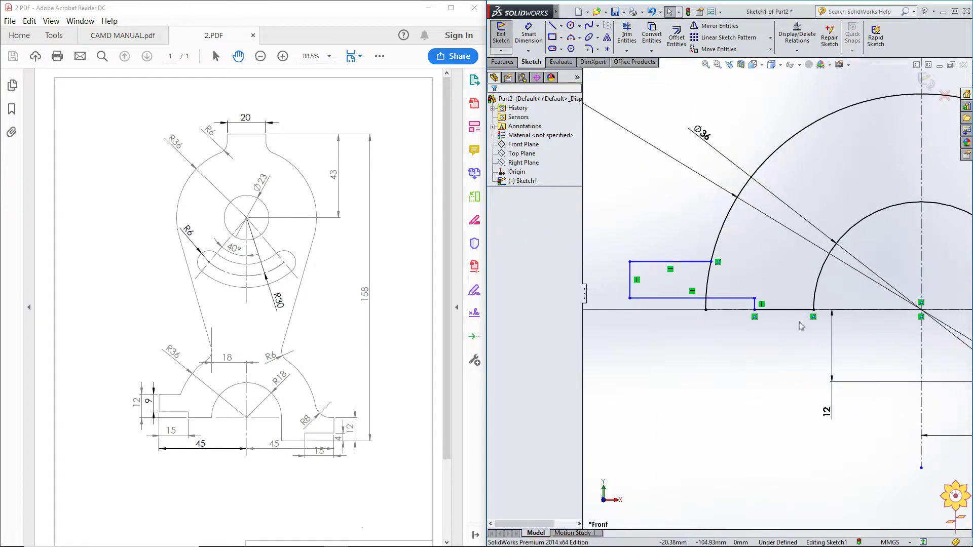
scroll(609, 302, "up", 4)
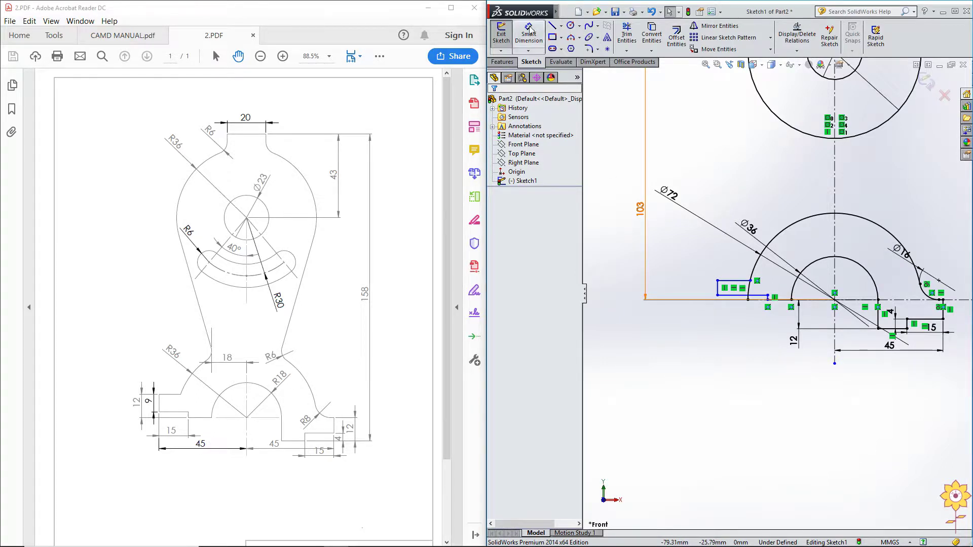
- Dimension the new outline's left corner 45 from the centerline
left_click(528, 35)
left_click(720, 289)
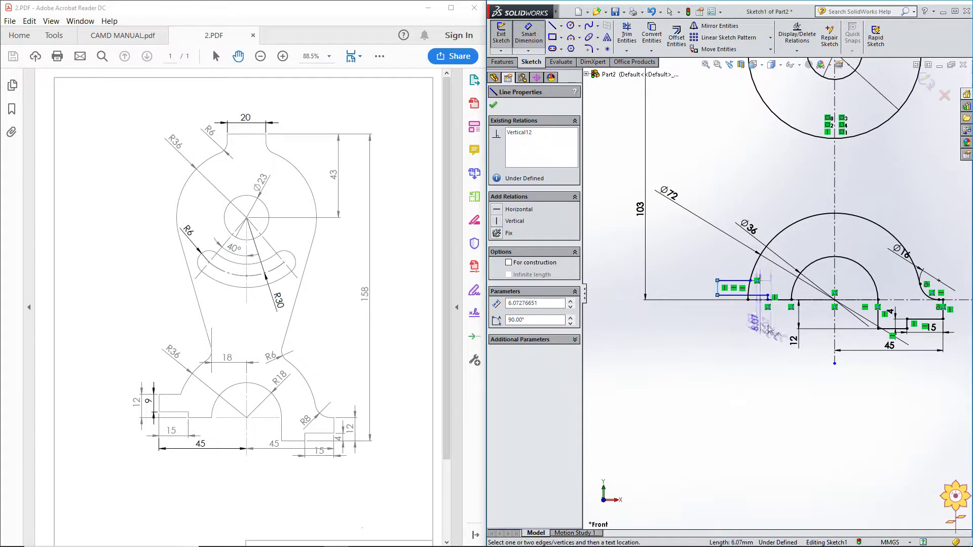
left_click(835, 324)
left_click(773, 364)
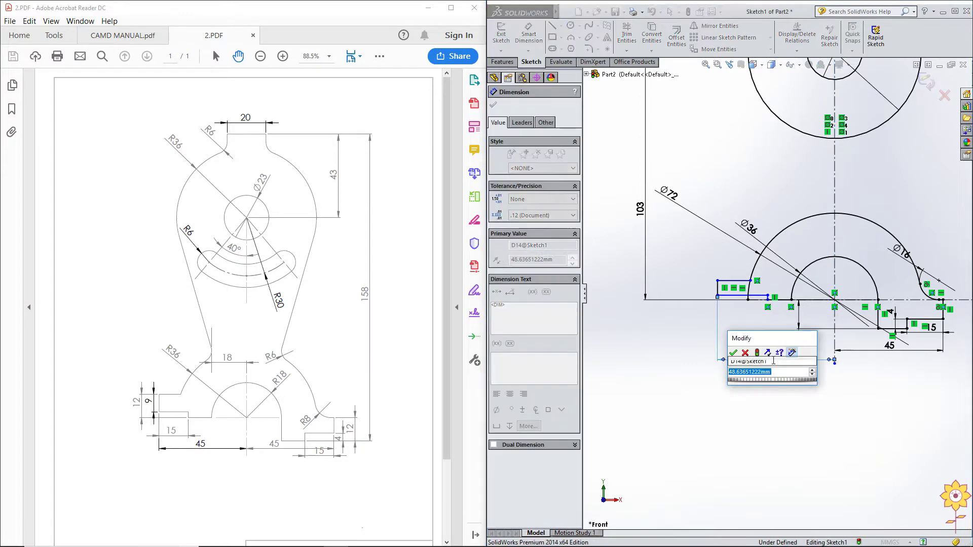
type("45")
key("Return")
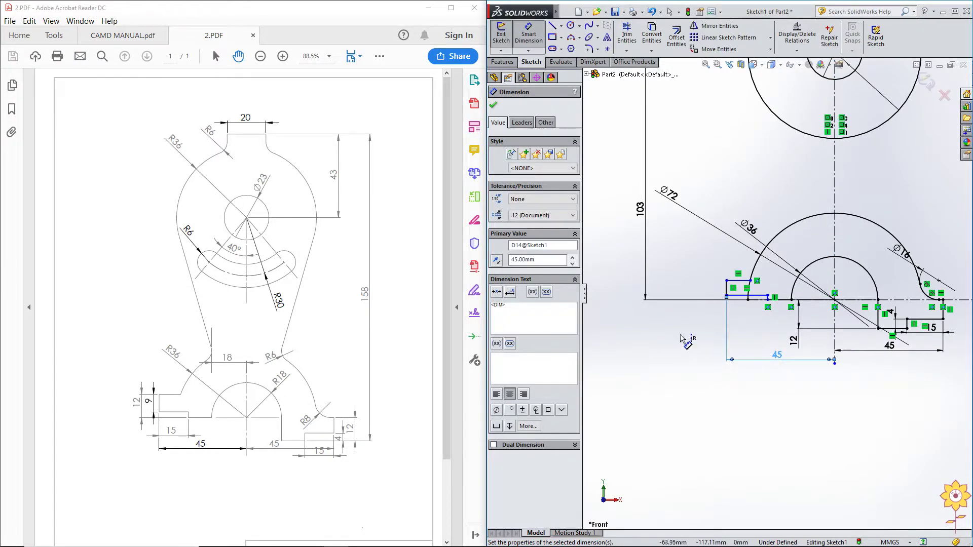
left_click(705, 342)
- Dimension the outline's bottom line 15 wide
scroll(778, 308, "down", 3)
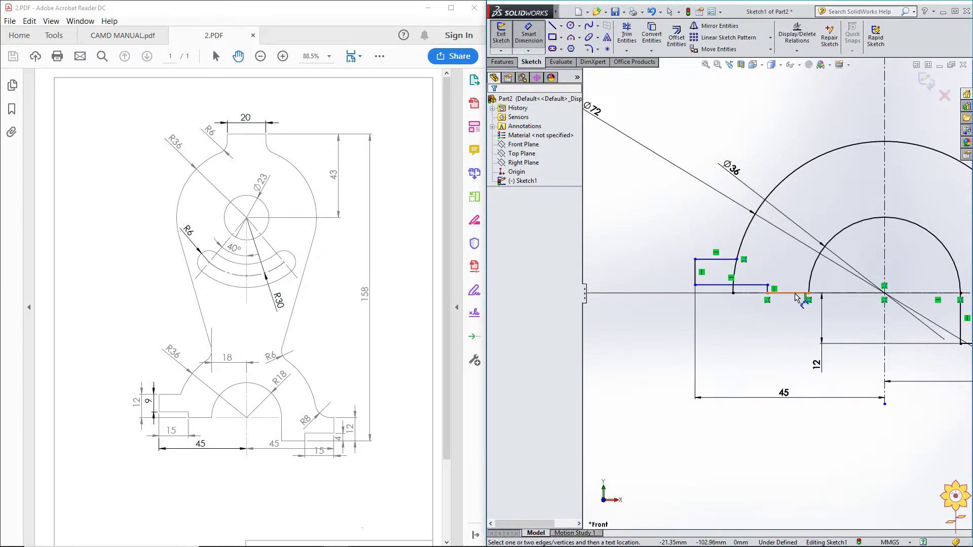
scroll(723, 319, "down", 1)
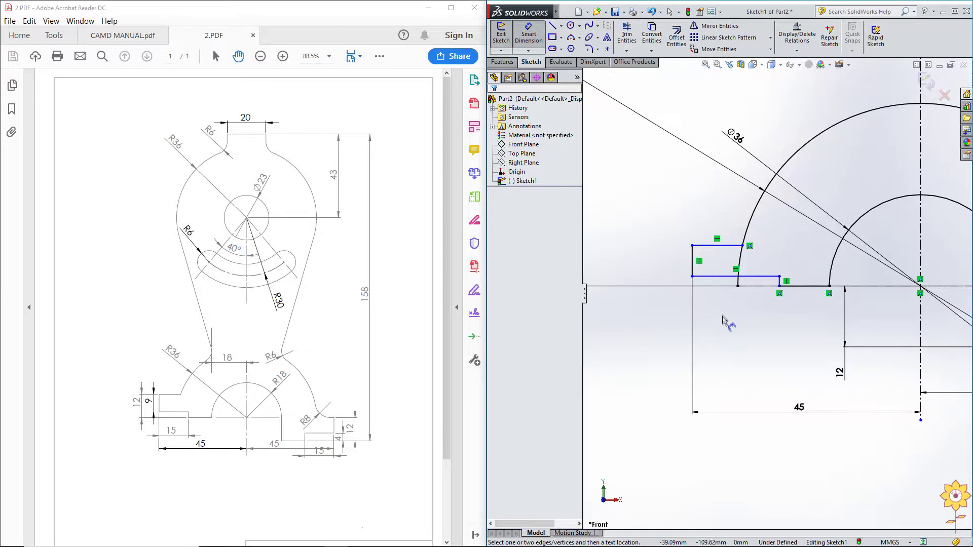
left_click(724, 277)
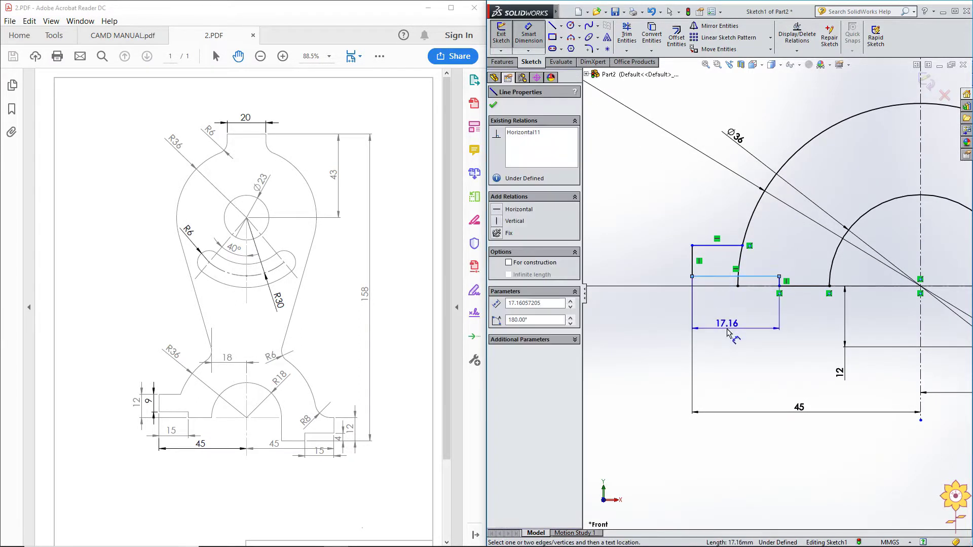
left_click(727, 328)
type("15")
key("Return")
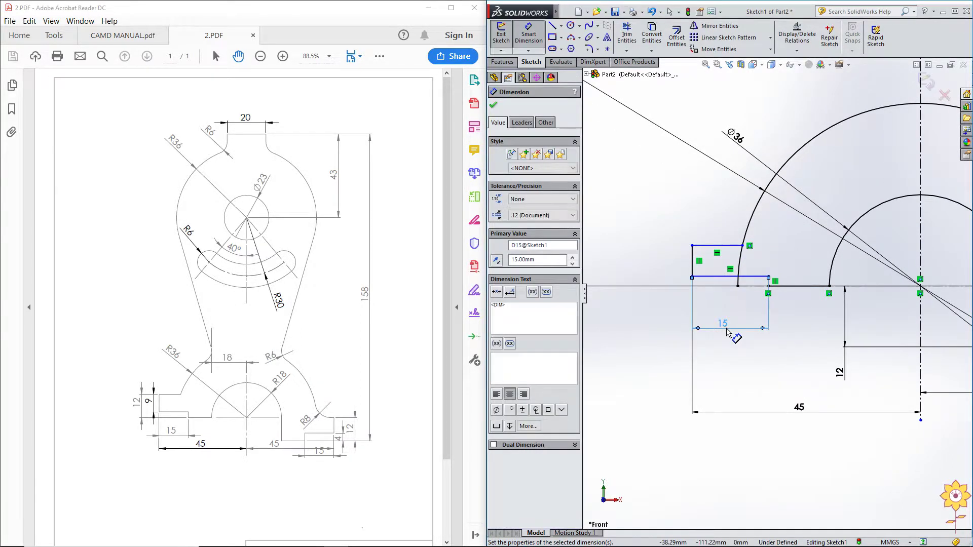
- Try a 9 height on the outline's left side, then undo it
scroll(774, 322, "down", 4)
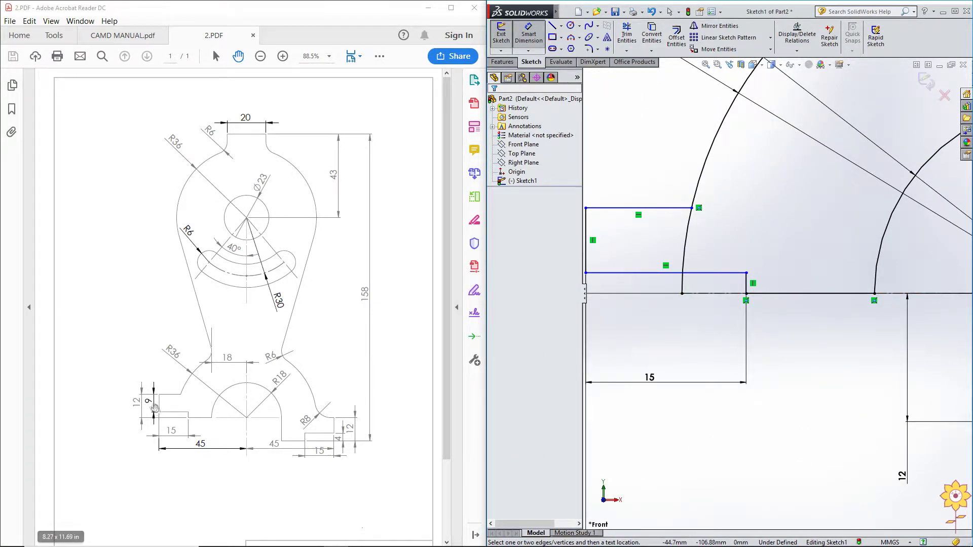
scroll(776, 292, "up", 3)
left_click(667, 264)
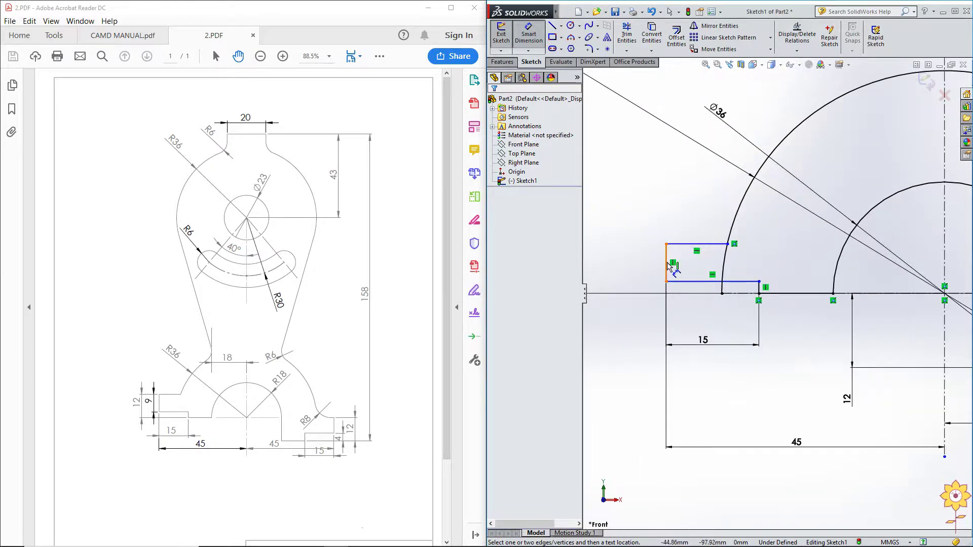
type("9")
key("Return")
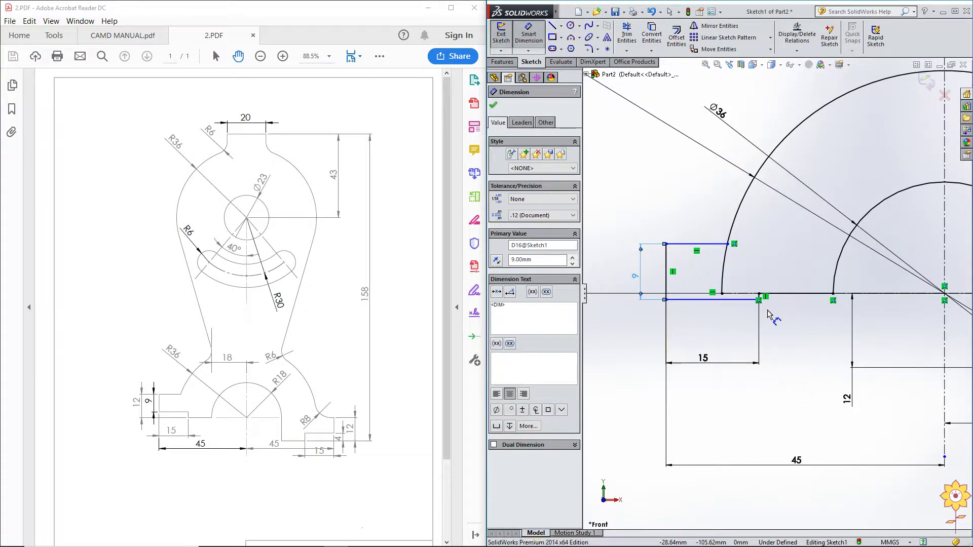
key("ctrl+z")
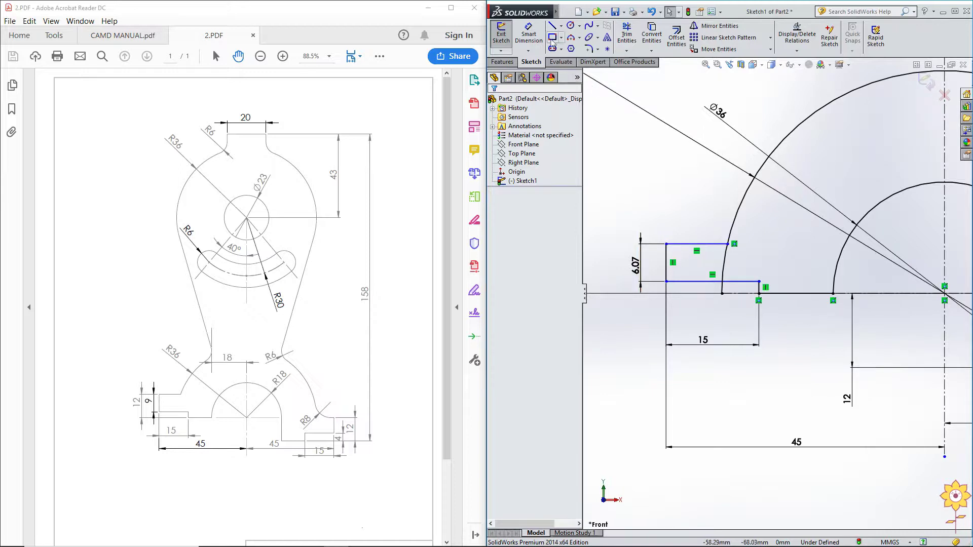
- Dimension the vertical distance between the outline's top and bottom lines as 12
left_click(529, 35)
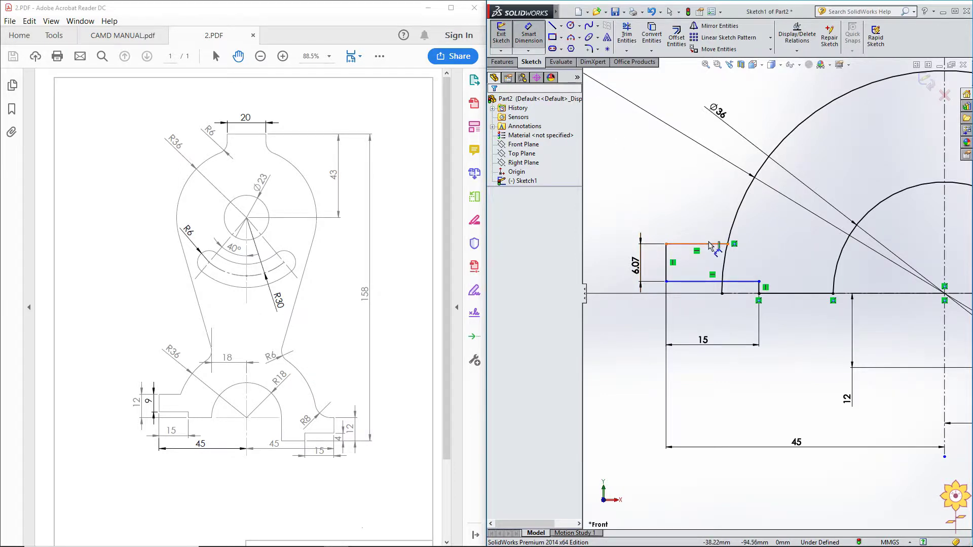
left_click(708, 243)
left_click(781, 293)
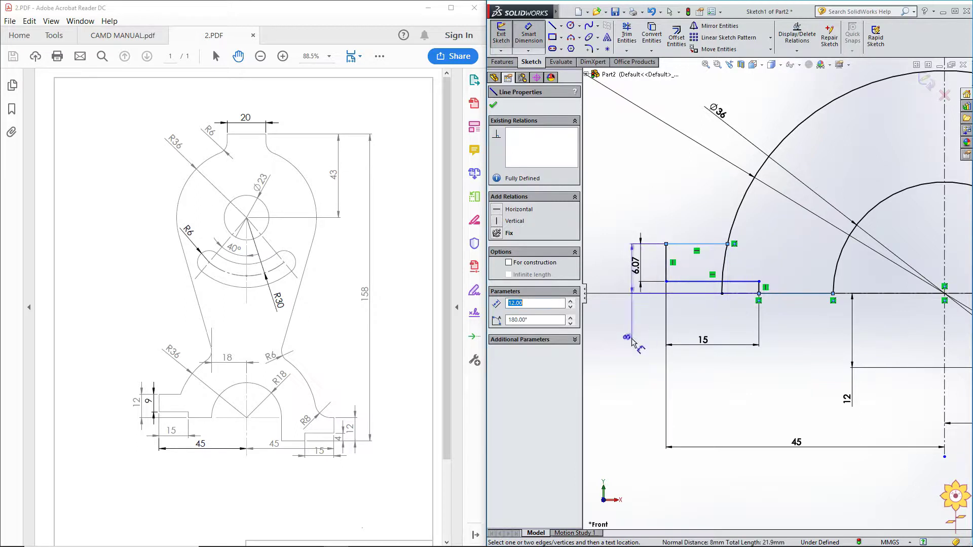
left_click(632, 339)
type("12")
key("Return")
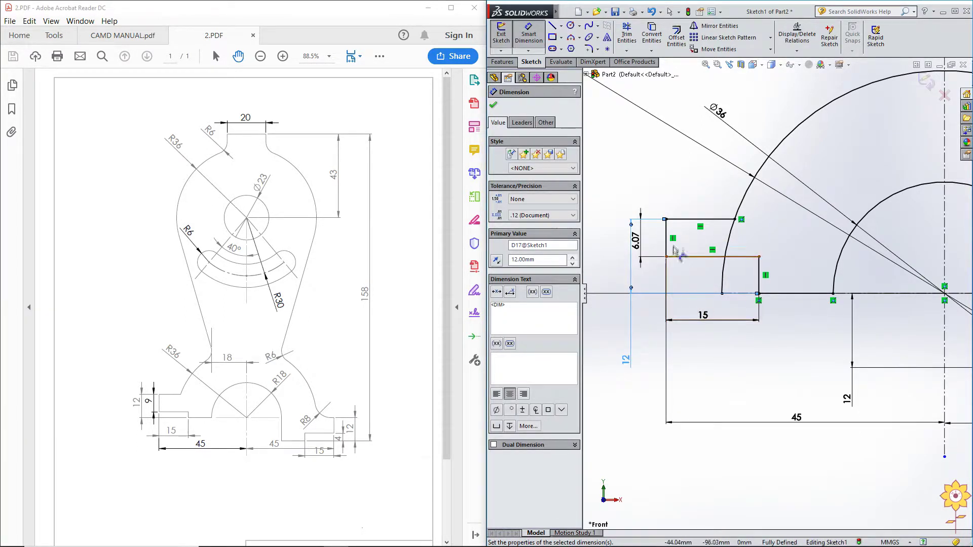
- Dimension the small rectangle's height to 9
left_click(638, 238)
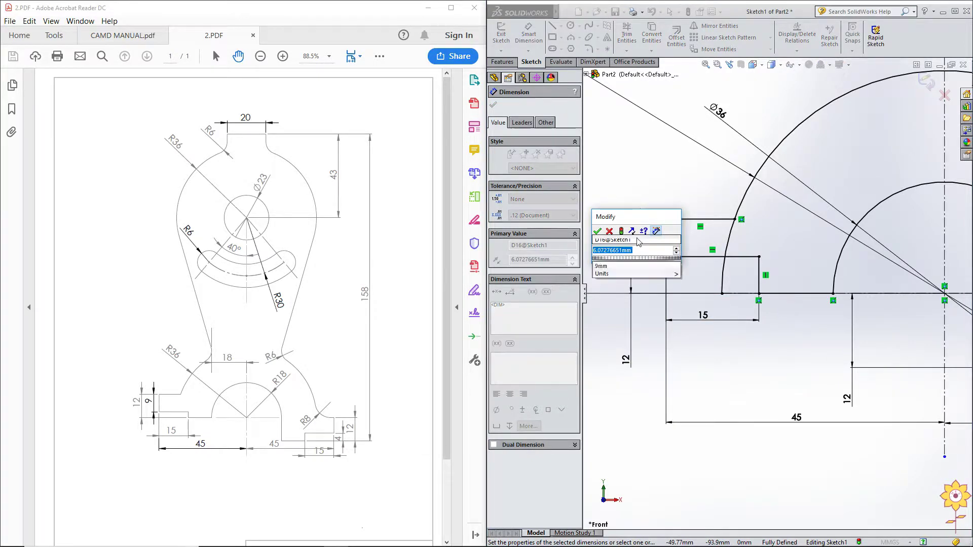
type("9")
key("Return")
key("Escape")
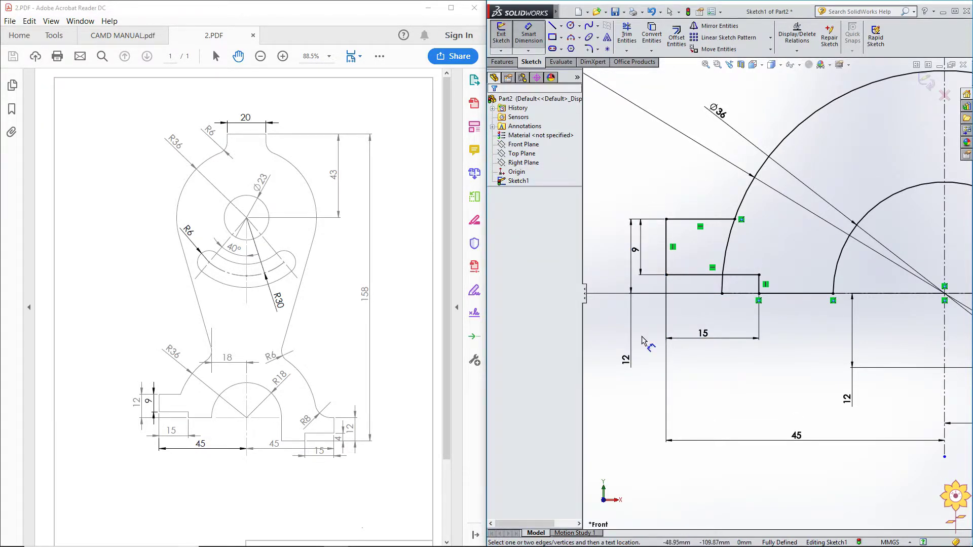
scroll(780, 292, "up", 3)
scroll(808, 246, "down", 2)
scroll(808, 246, "down", 2)
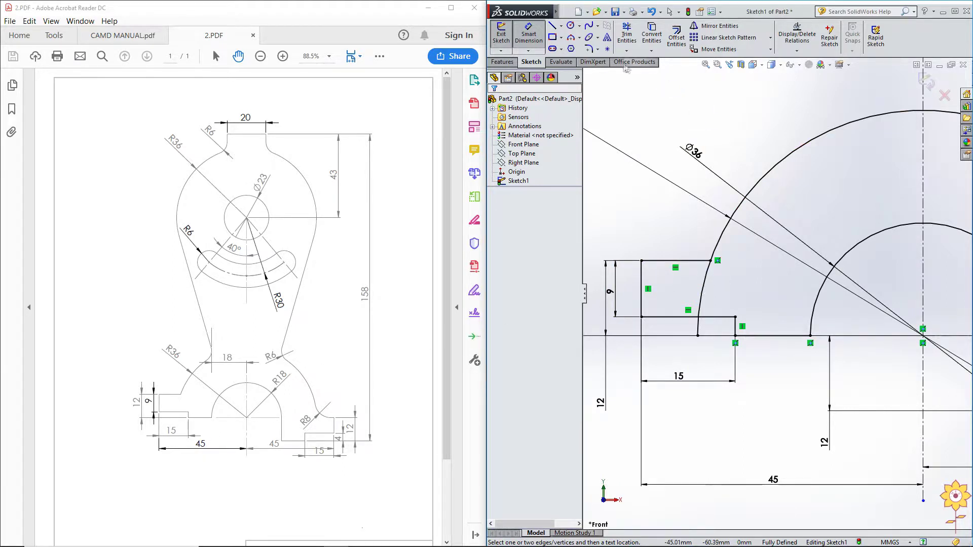
left_click(633, 34)
- Power-trim the arc between the rectangles and the short segment inside the small rectangle
left_click(517, 182)
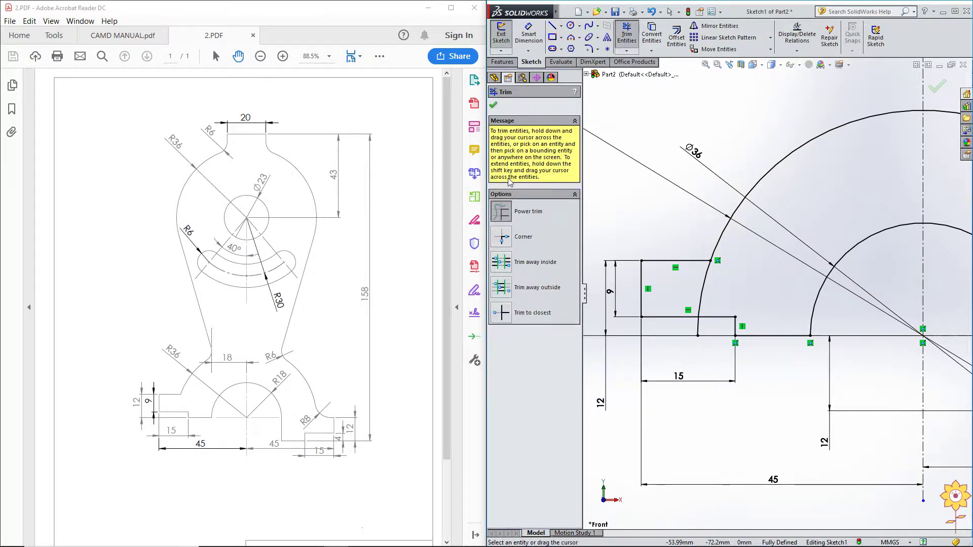
scroll(712, 329, "down", 3)
left_click_drag(740, 252, 689, 253)
scroll(691, 308, "down", 2)
left_click_drag(708, 339, 681, 336)
scroll(681, 331, "up", 3)
scroll(681, 331, "up", 3)
scroll(680, 331, "up", 2)
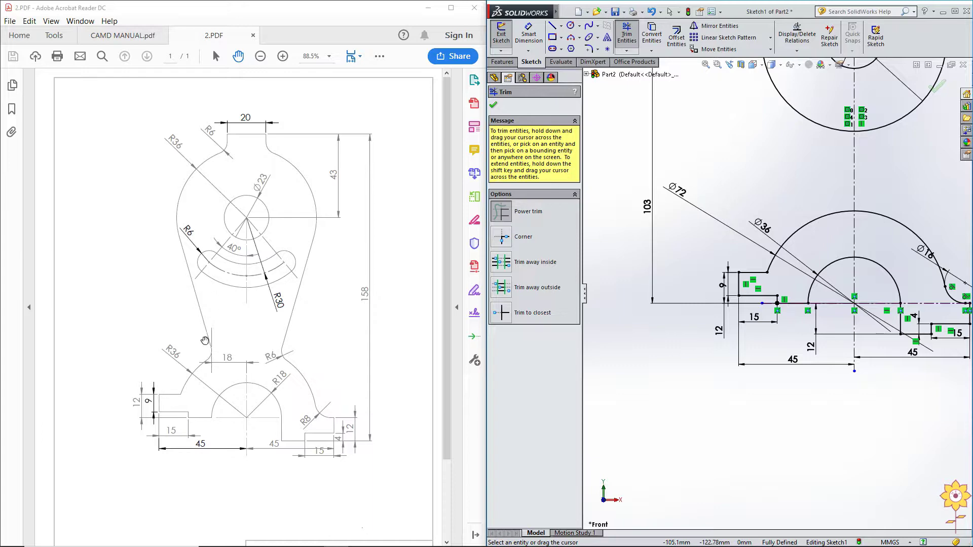
scroll(736, 203, "up", 2)
scroll(806, 122, "down", 4)
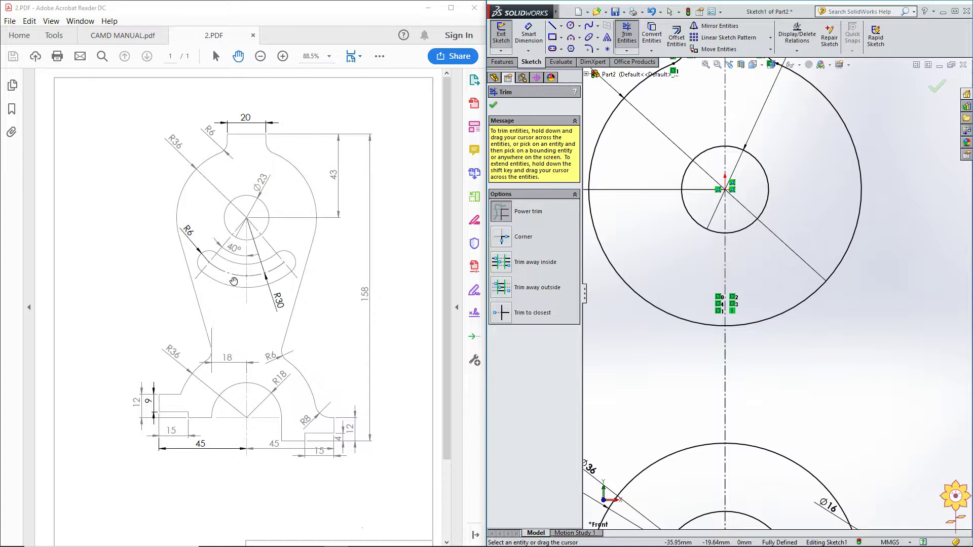
- Draw a centerline from the circle's centre down to the left
left_click(561, 26)
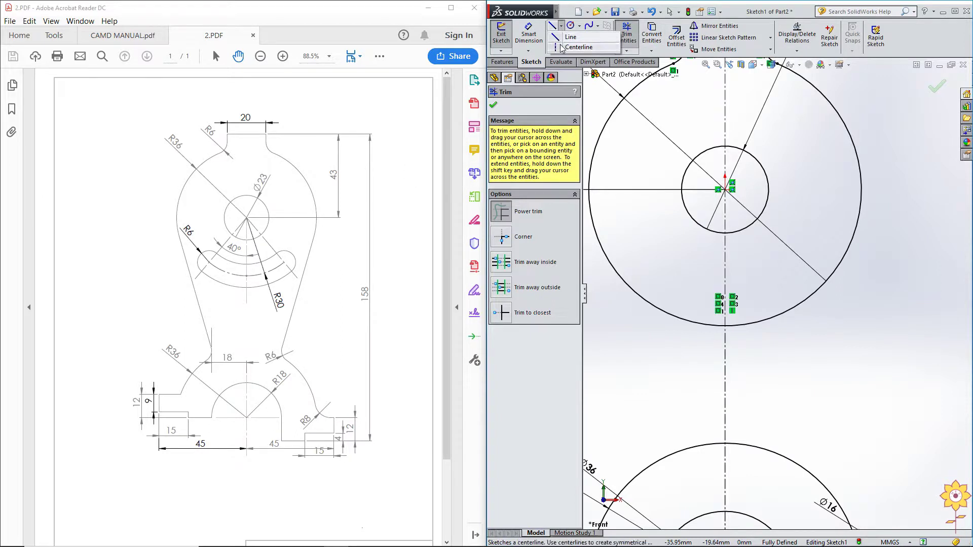
left_click(561, 47)
scroll(724, 152, "down", 3)
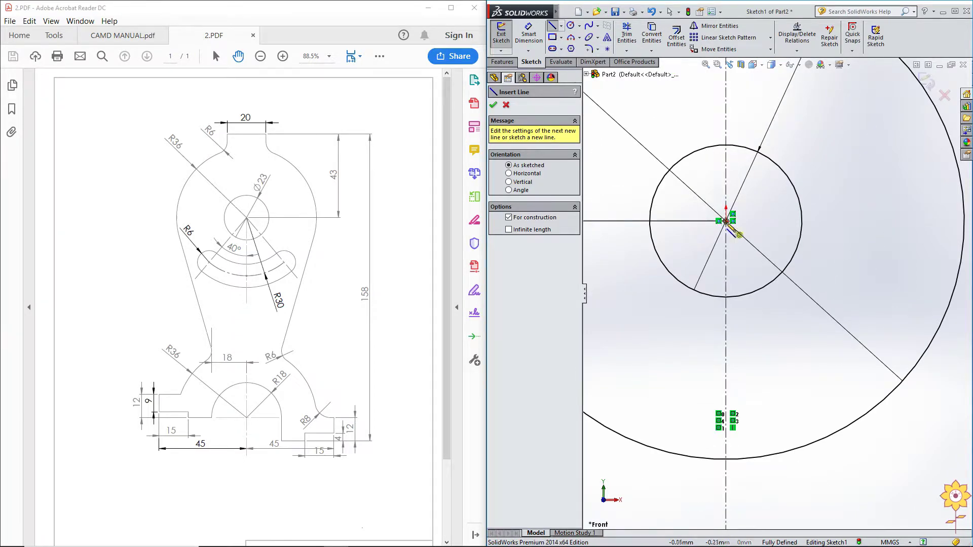
left_click(726, 222)
left_click(610, 329)
right_click(627, 325)
left_click(640, 234)
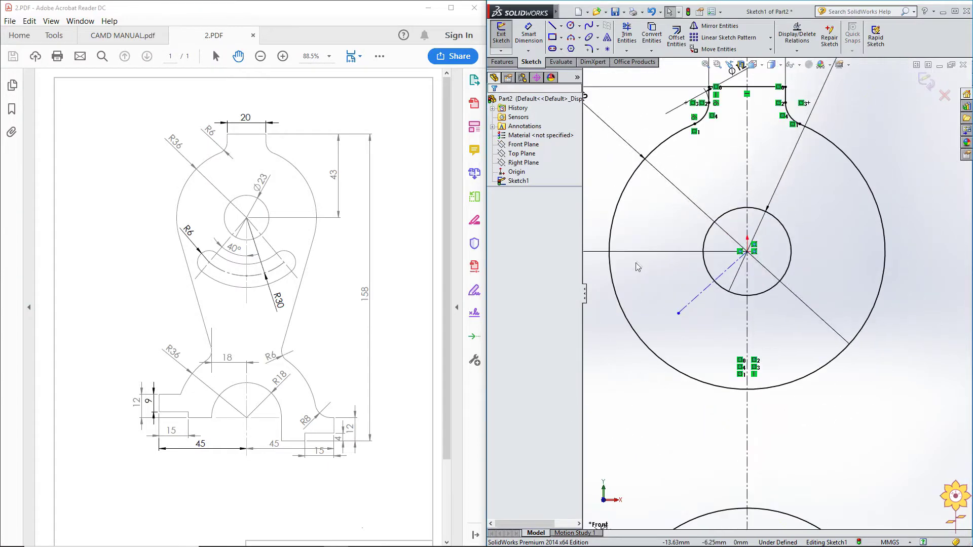
- Dimension the left centerline at 40° from the vertical centerline
left_click(529, 35)
scroll(774, 334, "down", 3)
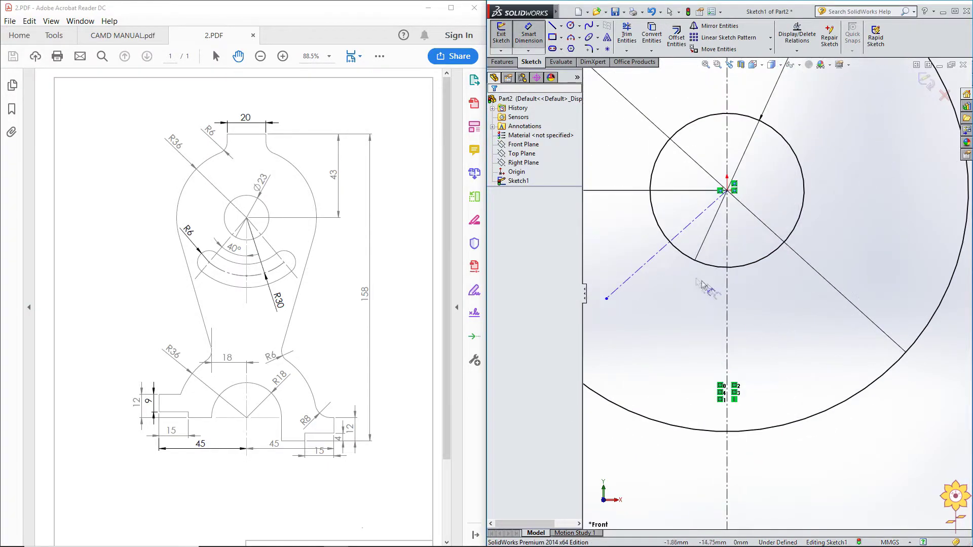
left_click(653, 261)
left_click(728, 304)
left_click(674, 290)
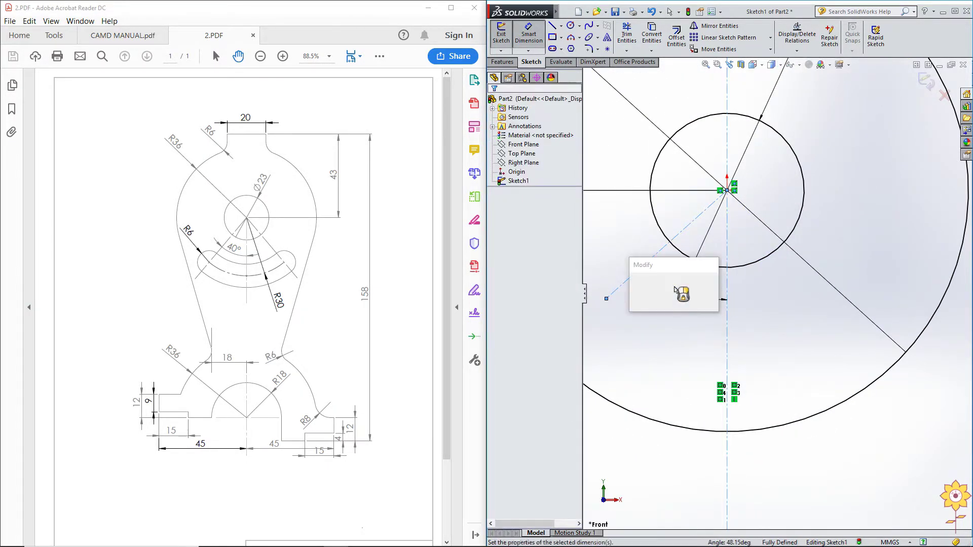
type("40")
key("Return")
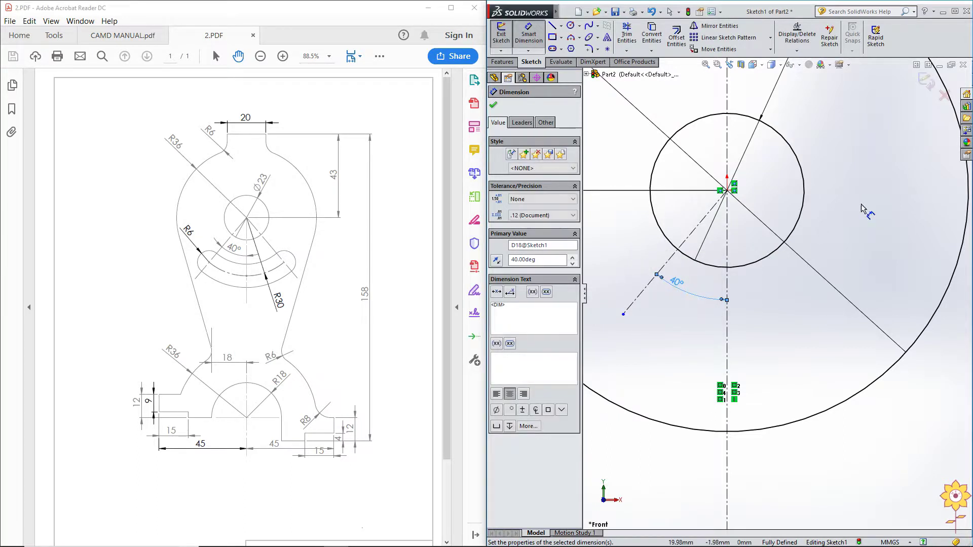
left_click(864, 211)
- Draw a second centerline from the centre down to the right, extending its end
left_click(561, 27)
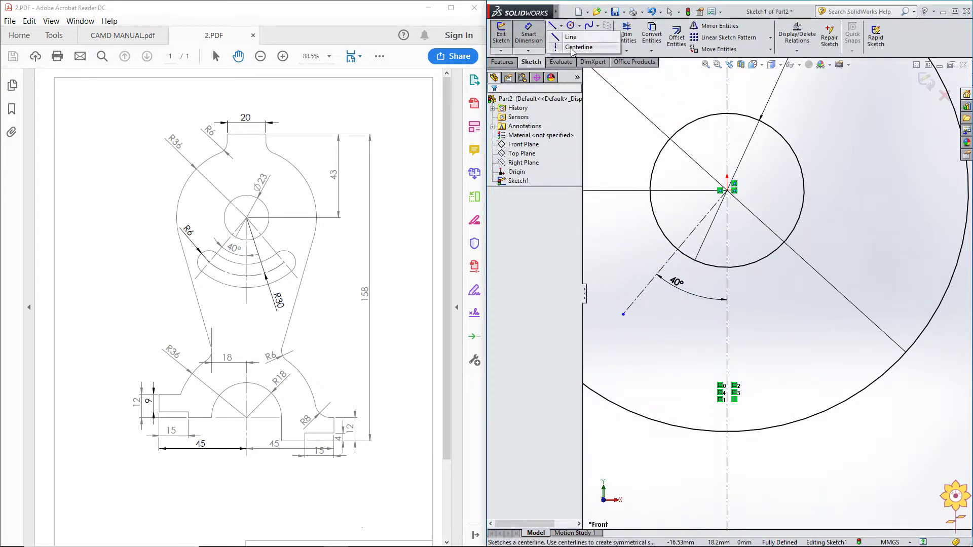
left_click(578, 42)
left_click(728, 191)
left_click(807, 276)
right_click(870, 147)
left_click(901, 160)
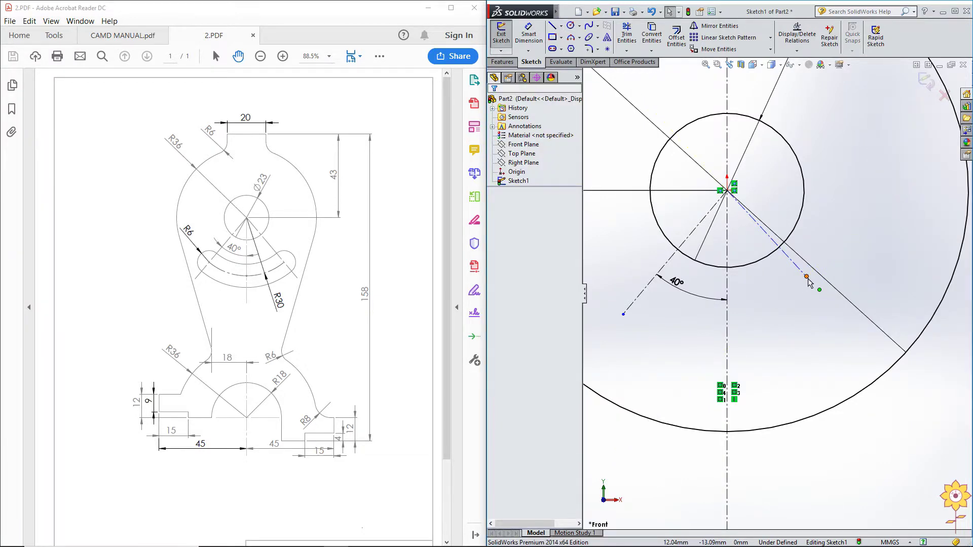
left_click_drag(807, 276, 834, 301)
key("Escape")
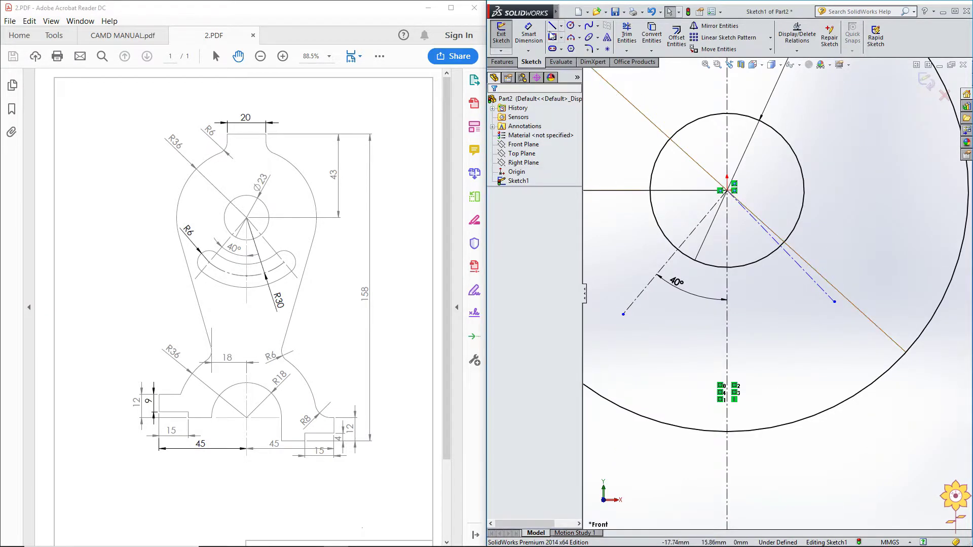
- Dimension the right centerline at 40° from the vertical centerline
left_click(529, 36)
left_click(775, 238)
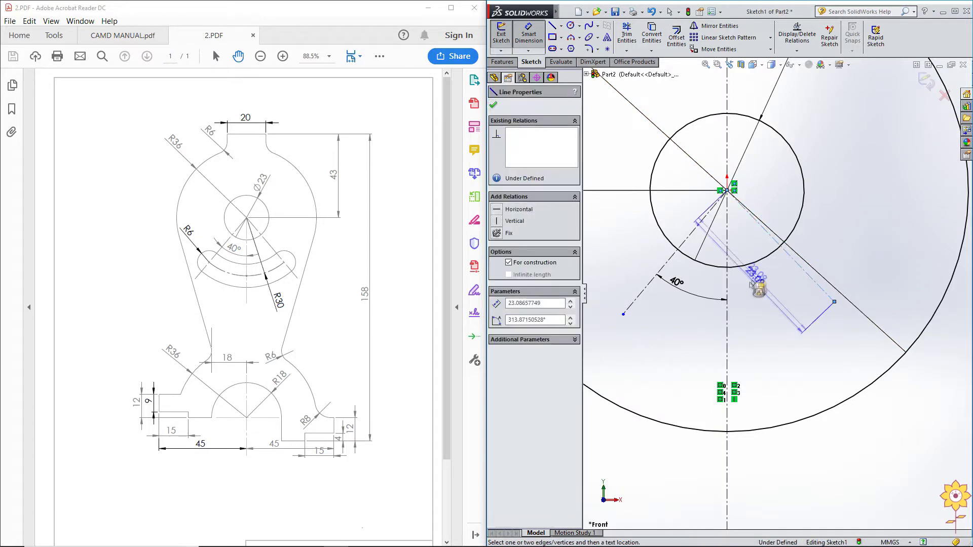
left_click(728, 298)
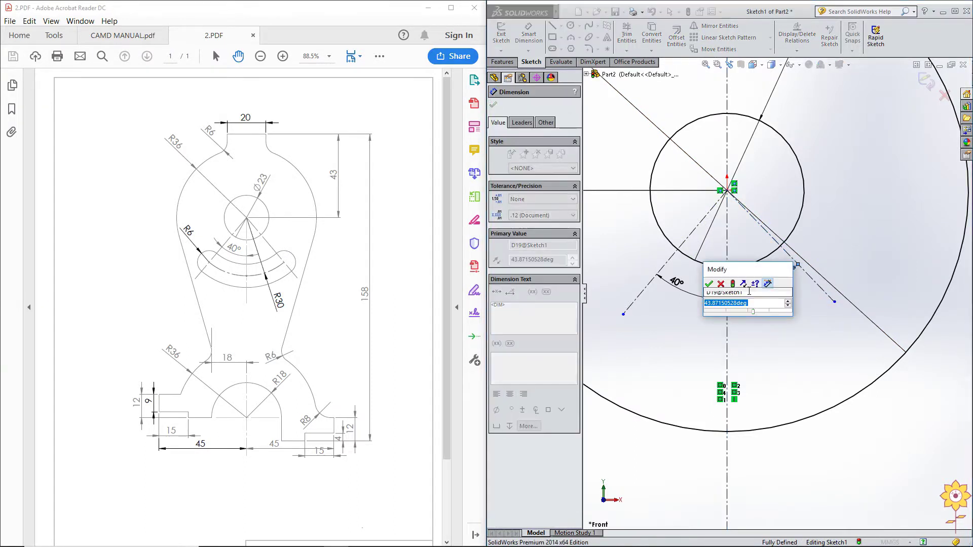
key("Return")
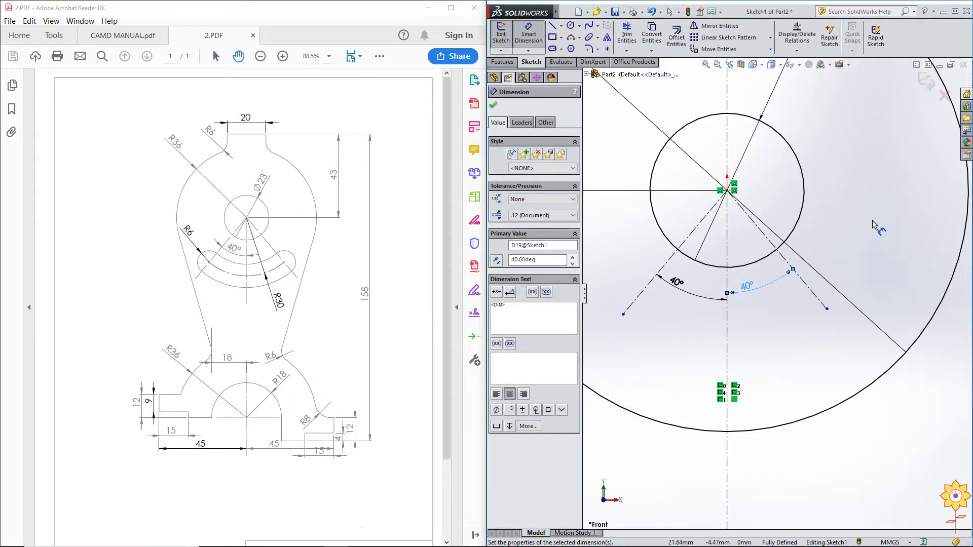
left_click(872, 226)
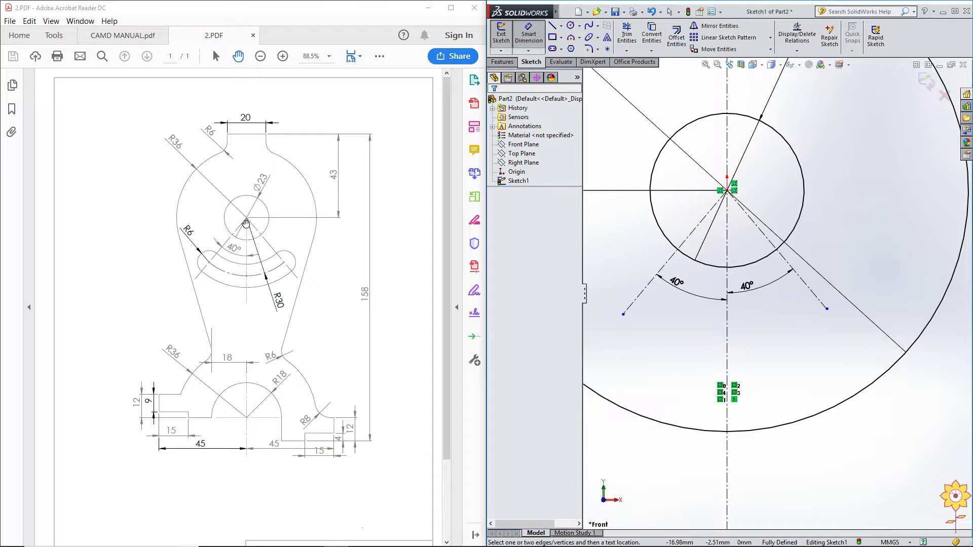
scroll(776, 294, "up", 5)
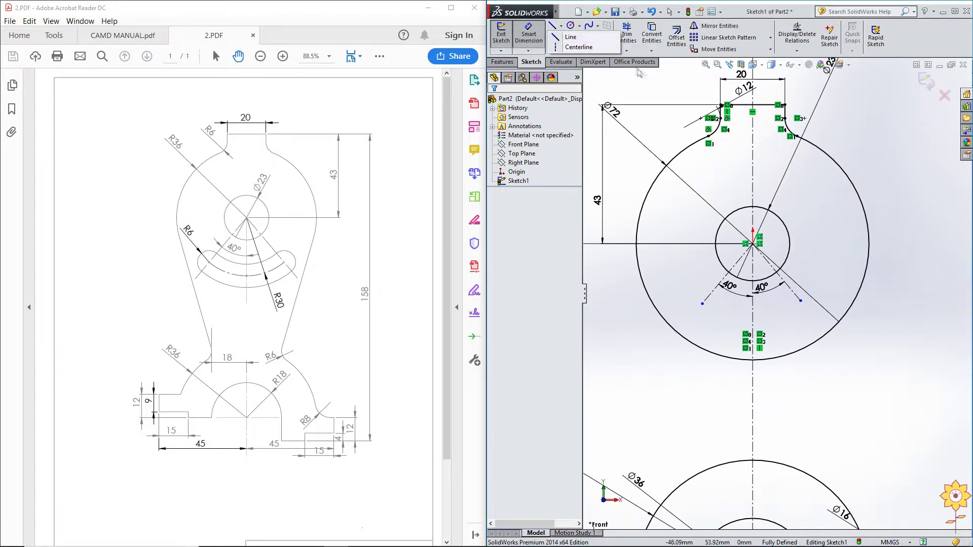
- Draw a three-point arc from the left 40° line to the right one, curving below
left_click(580, 39)
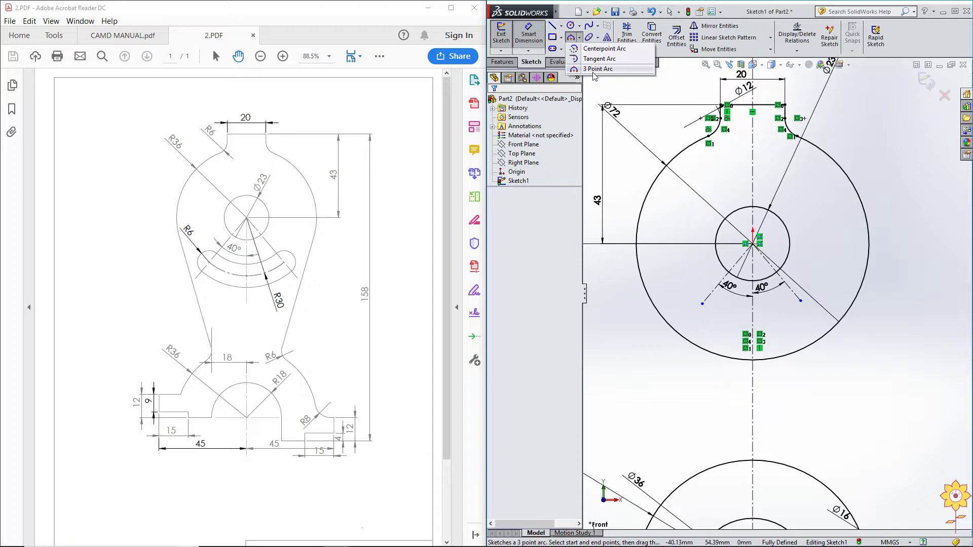
left_click(580, 26)
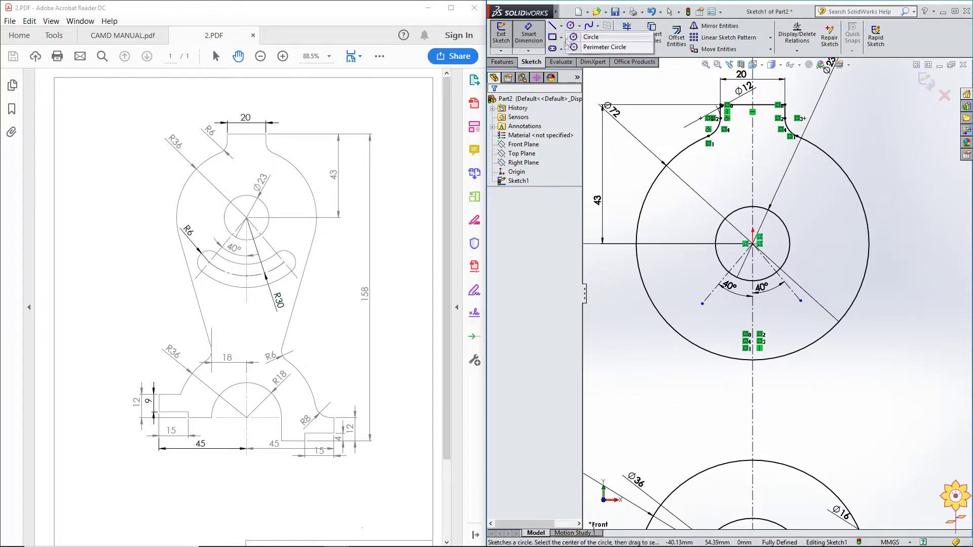
left_click(561, 49)
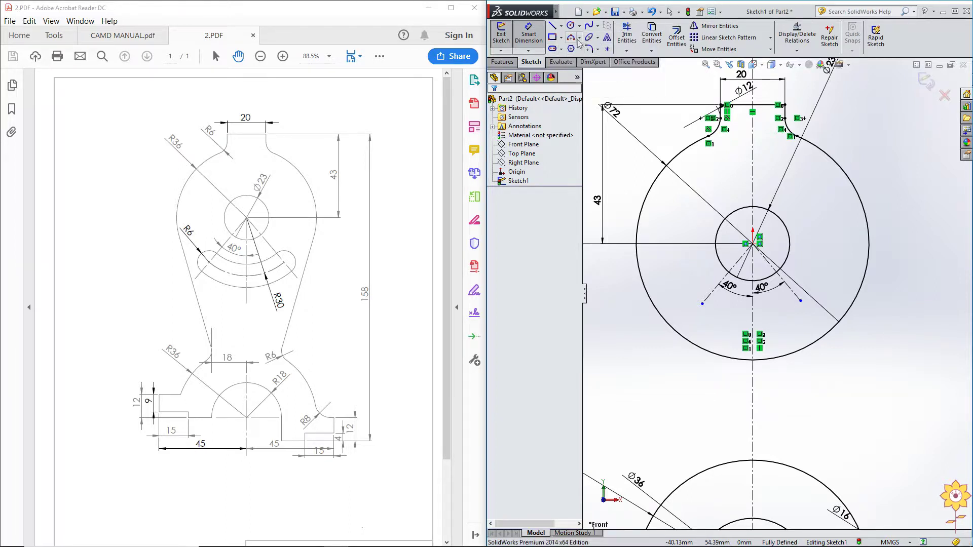
left_click(580, 38)
left_click(591, 72)
scroll(701, 263, "down", 3)
scroll(695, 271, "down", 1)
scroll(691, 276, "up", 1)
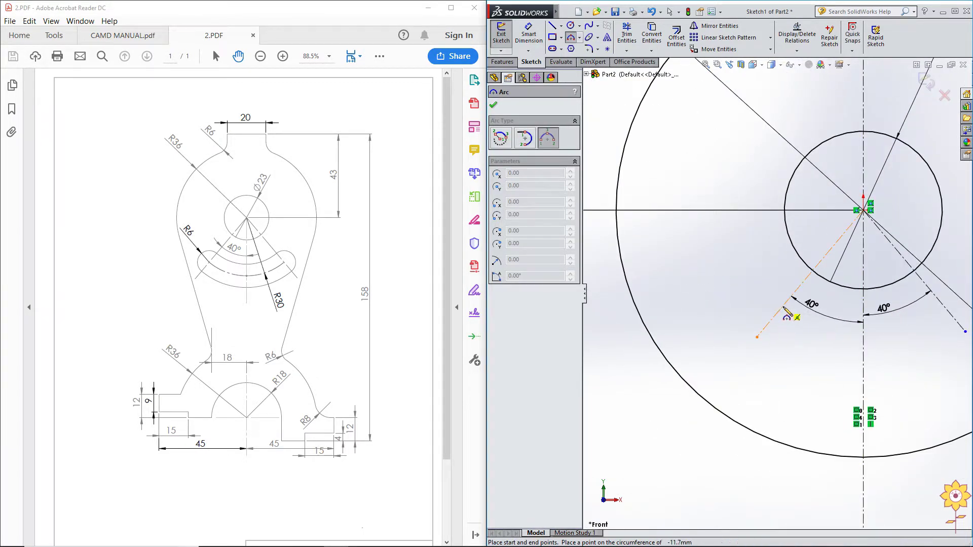
left_click(784, 307)
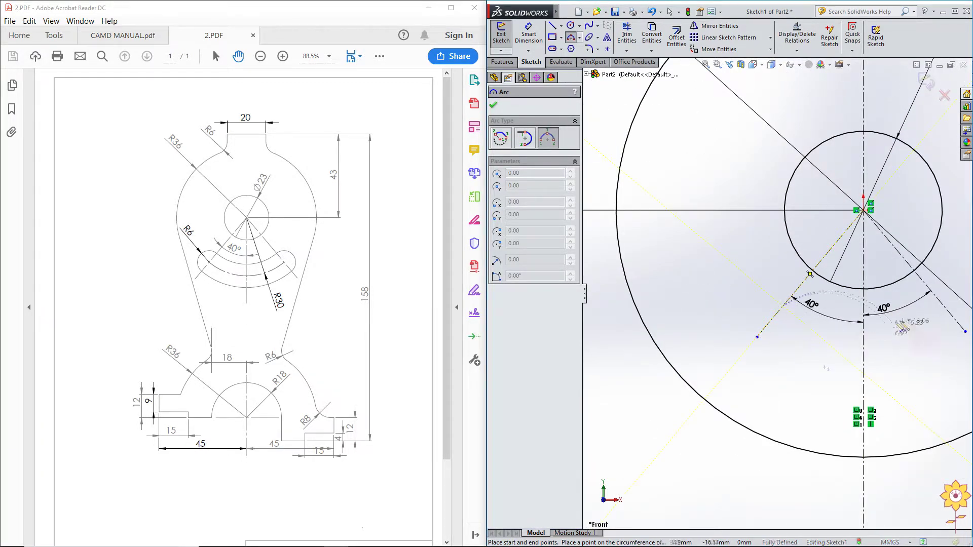
left_click(945, 308)
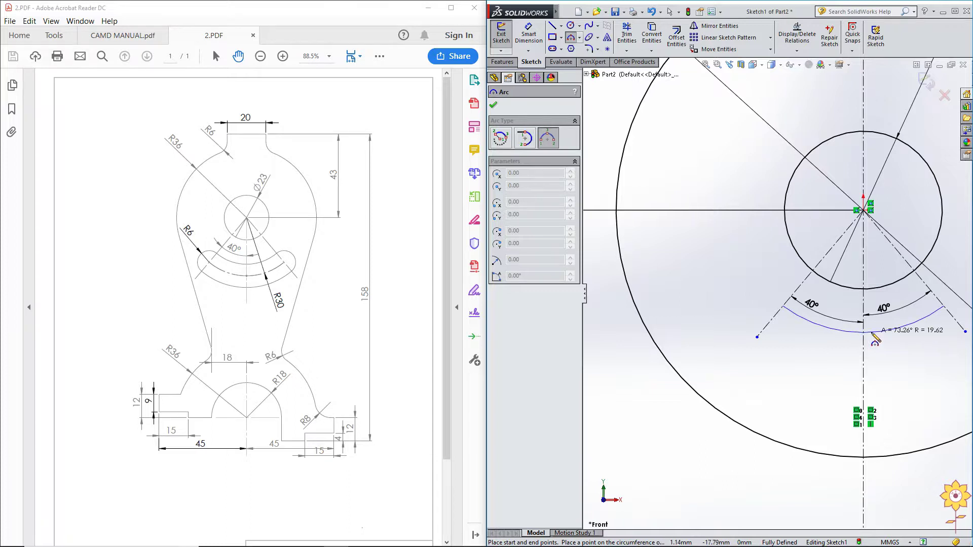
left_click(864, 333)
right_click(686, 251)
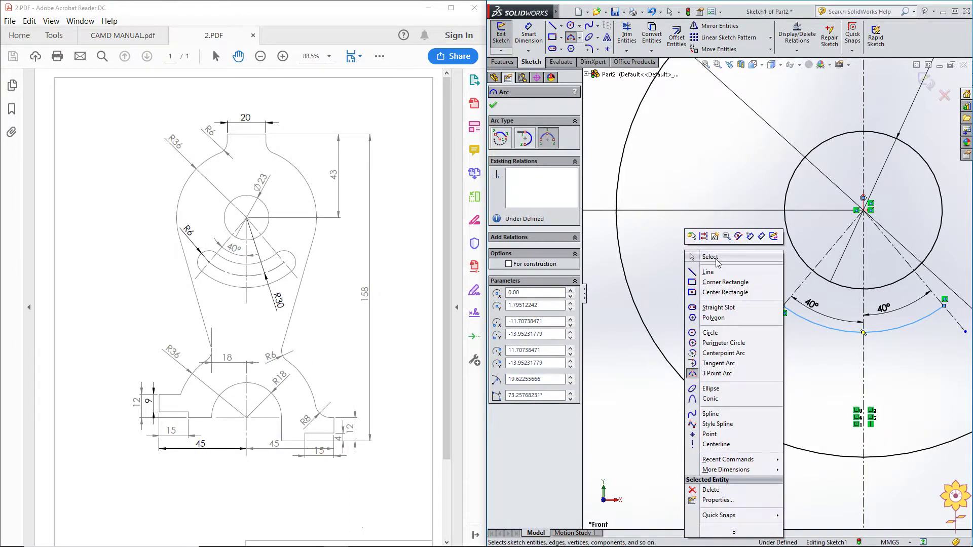
left_click(699, 252)
- Give the new arc a radius of 30
scroll(699, 247, "up", 3)
scroll(881, 289, "down", 3)
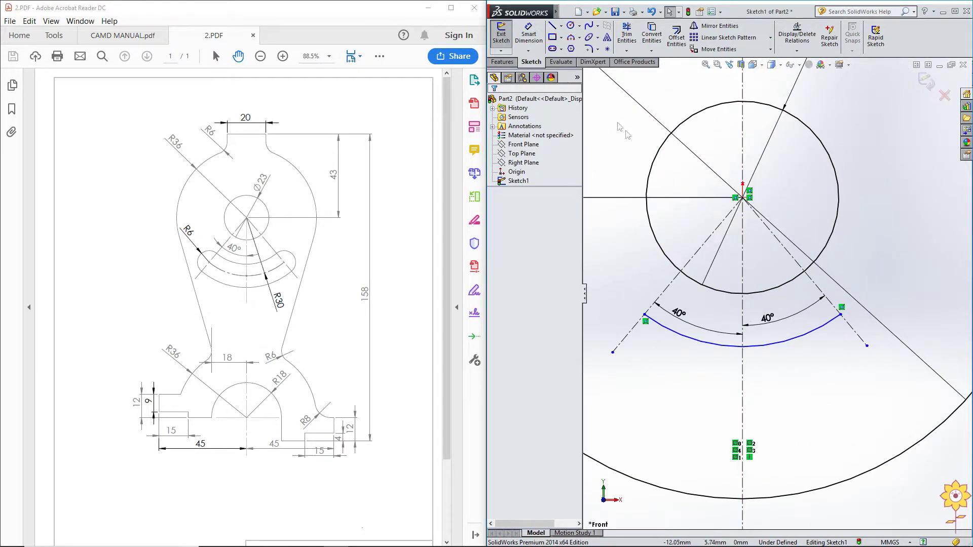
left_click(528, 36)
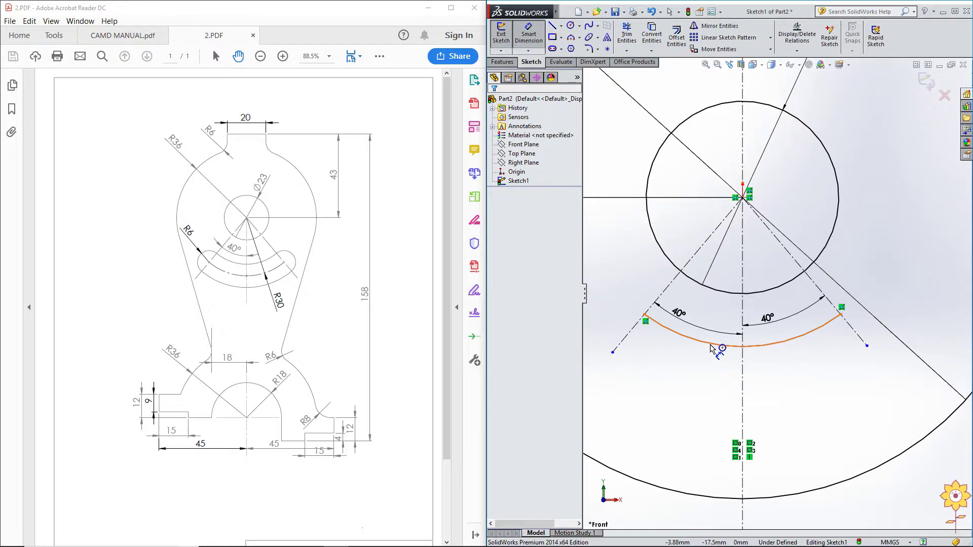
left_click(711, 345)
left_click(690, 393)
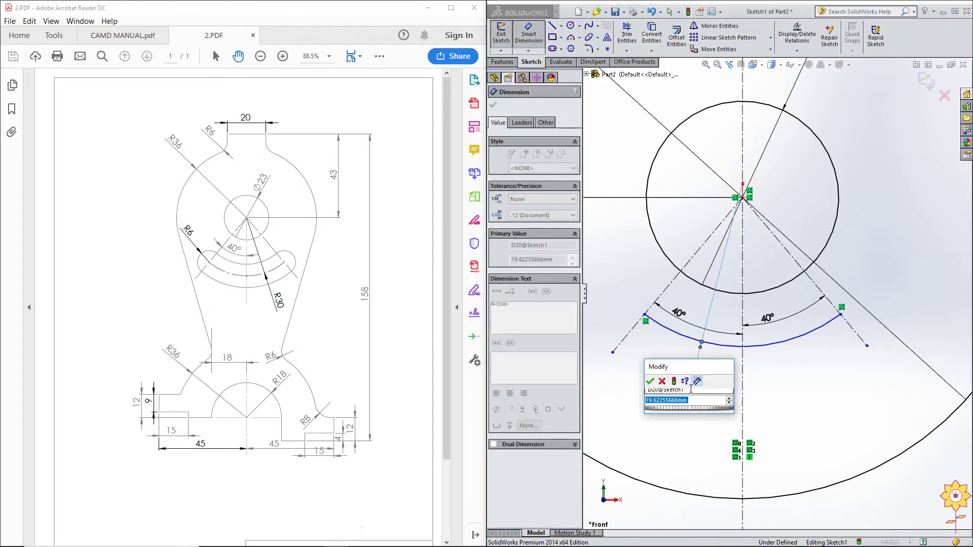
type("30")
key("Return")
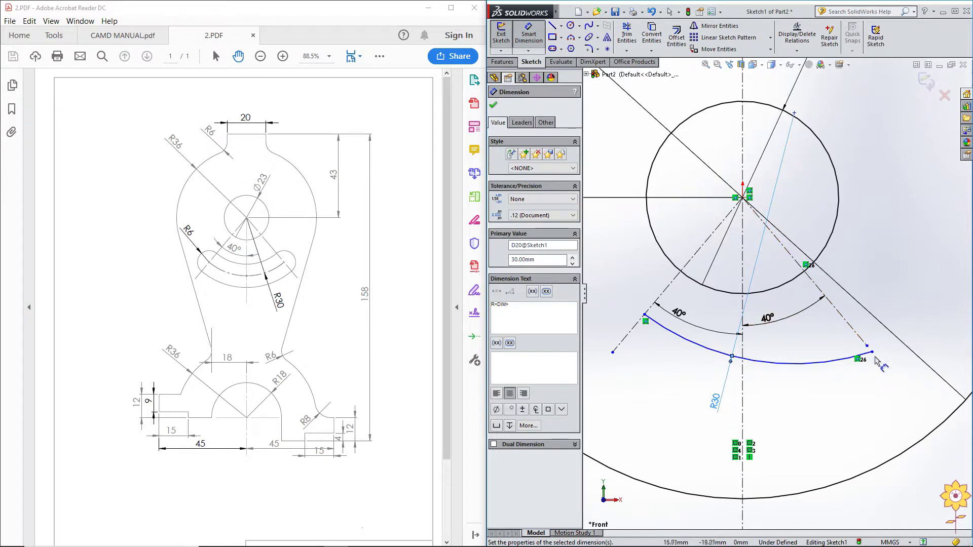
left_click(895, 174)
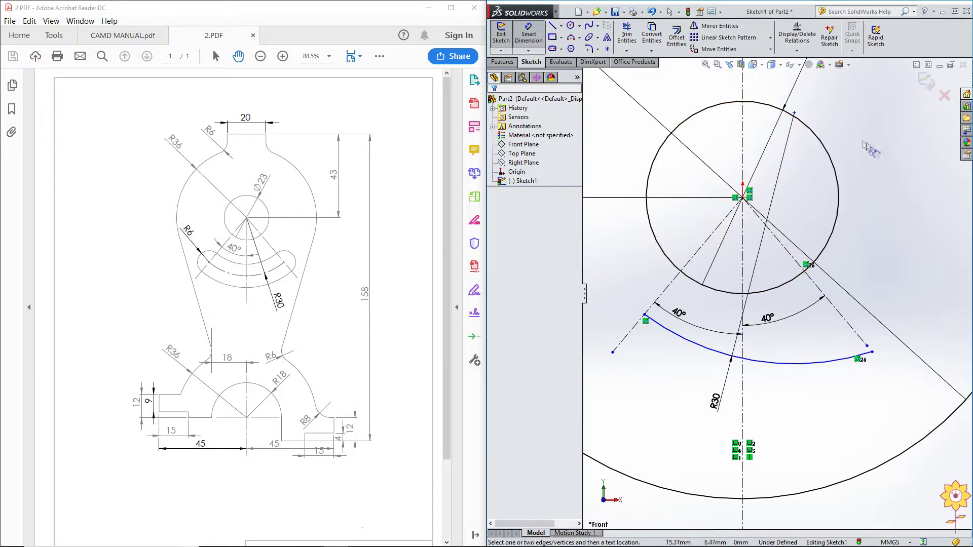
- Merge the stray point on the circle with the circle's centre point
left_click(795, 113)
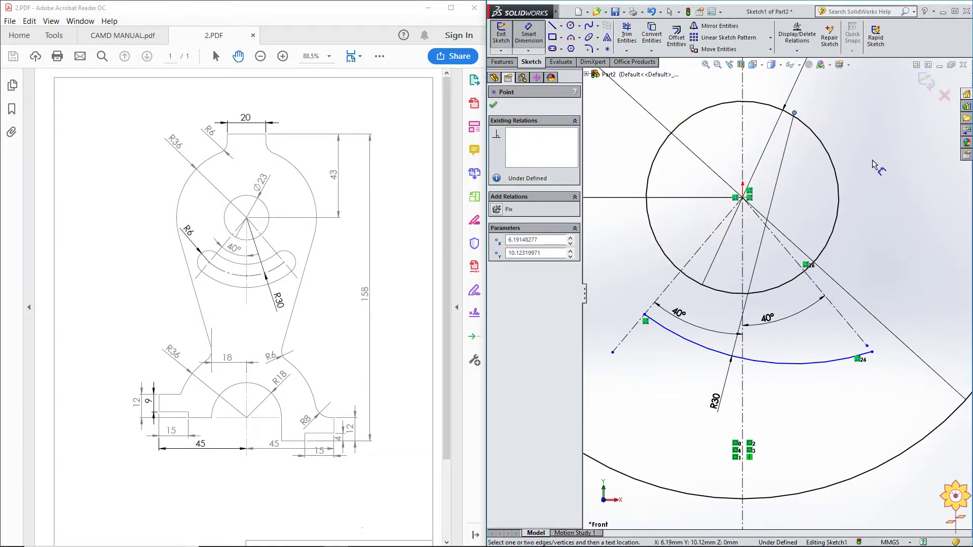
left_click(841, 129)
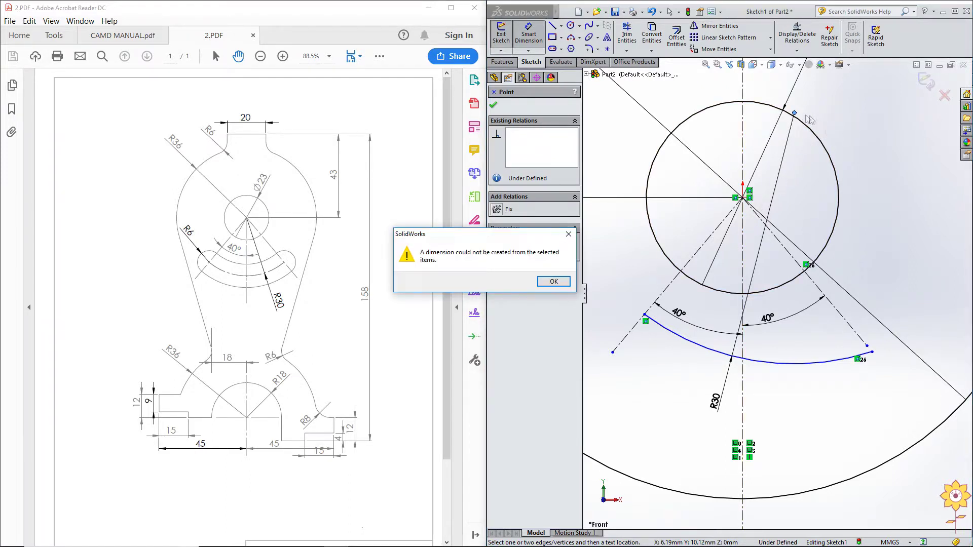
left_click(569, 233)
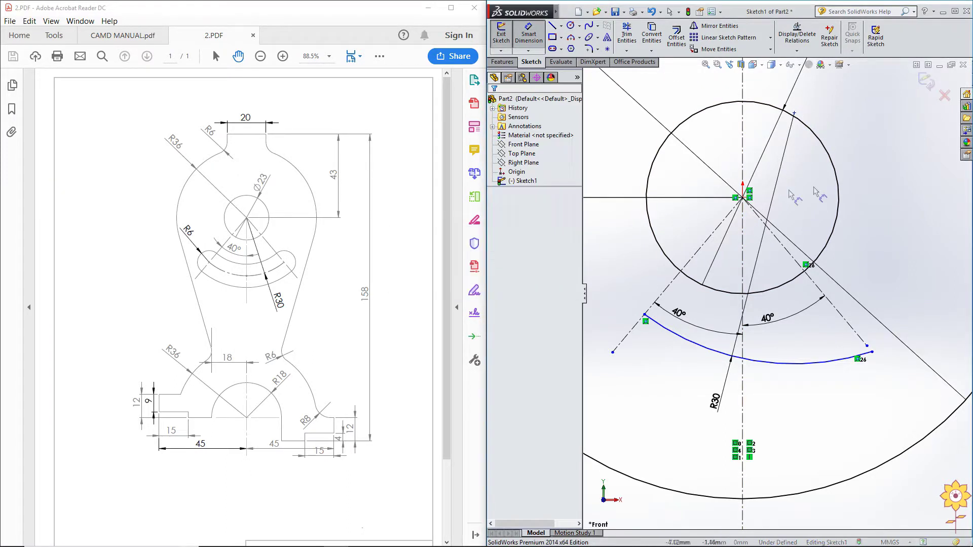
left_click(795, 113)
left_click(745, 201)
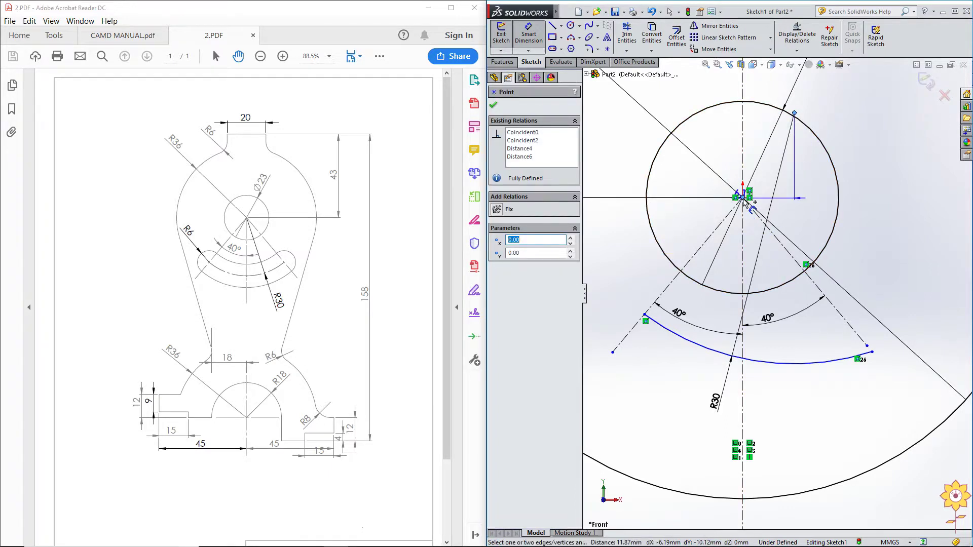
key("Escape")
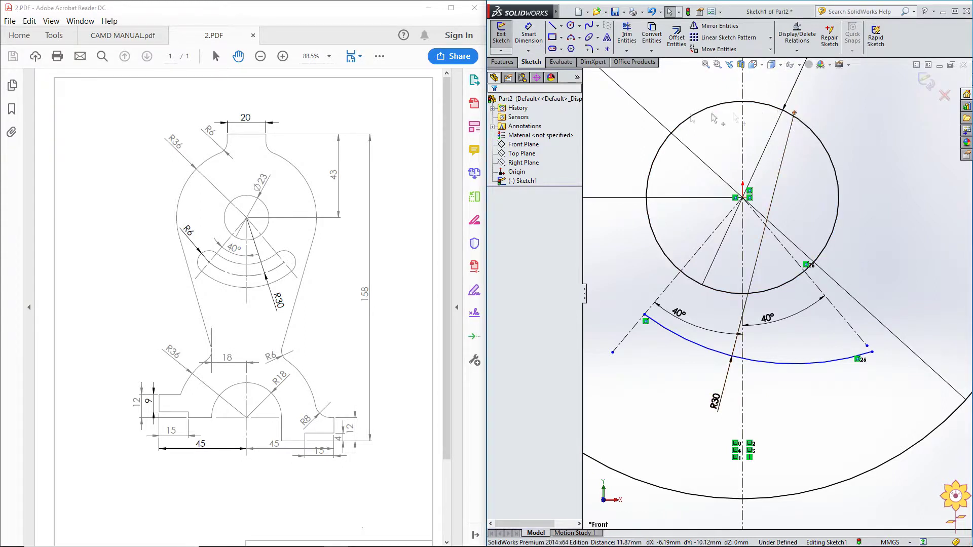
left_click(794, 114)
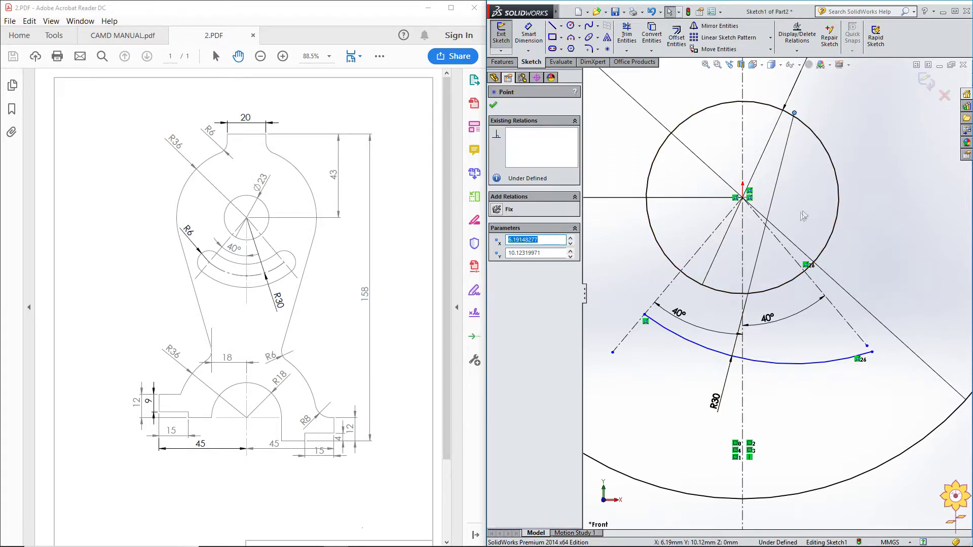
left_click(743, 198, "ctrl")
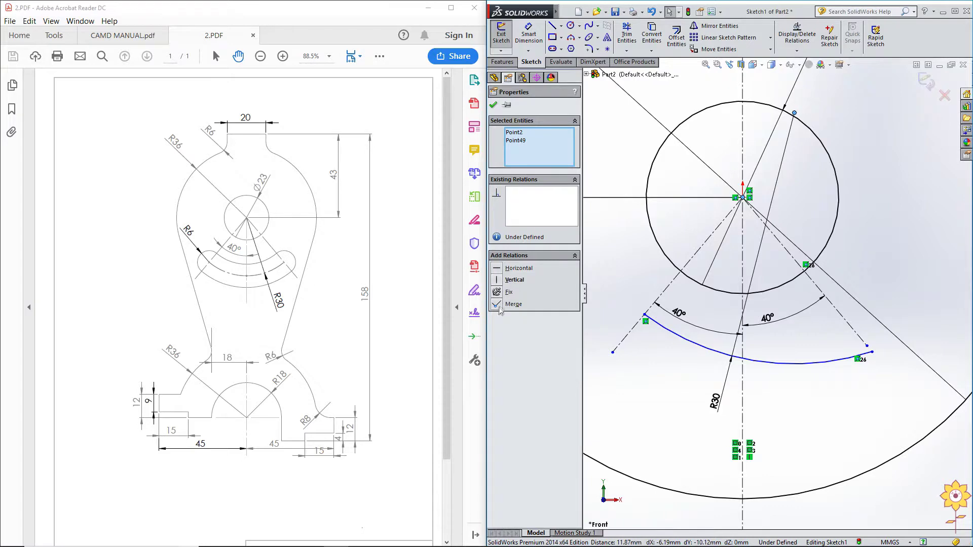
left_click(496, 305)
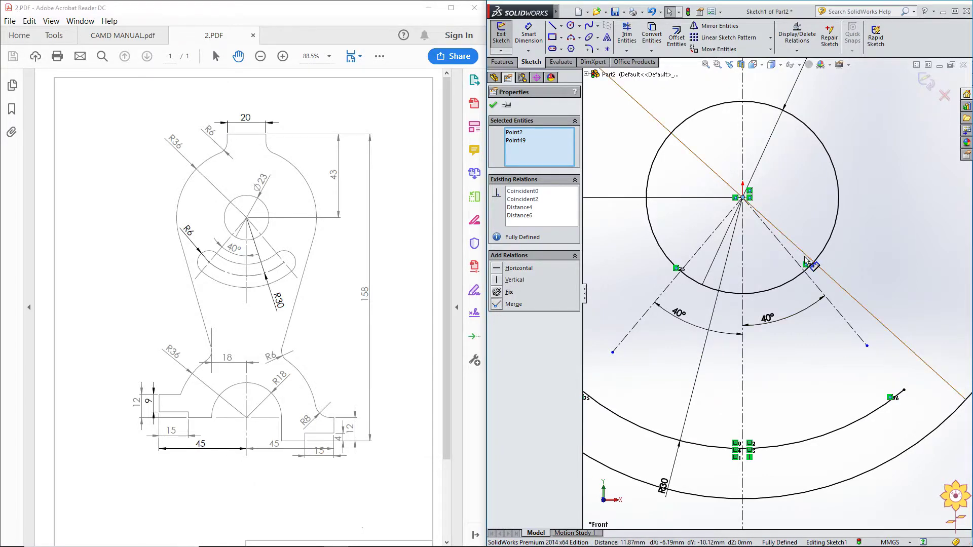
- Extend both 40° construction lines past the R30 arc
scroll(811, 248, "up", 1)
scroll(760, 264, "up", 1)
scroll(707, 283, "up", 1)
scroll(725, 301, "down", 1)
scroll(743, 319, "down", 1)
scroll(743, 318, "up", 1)
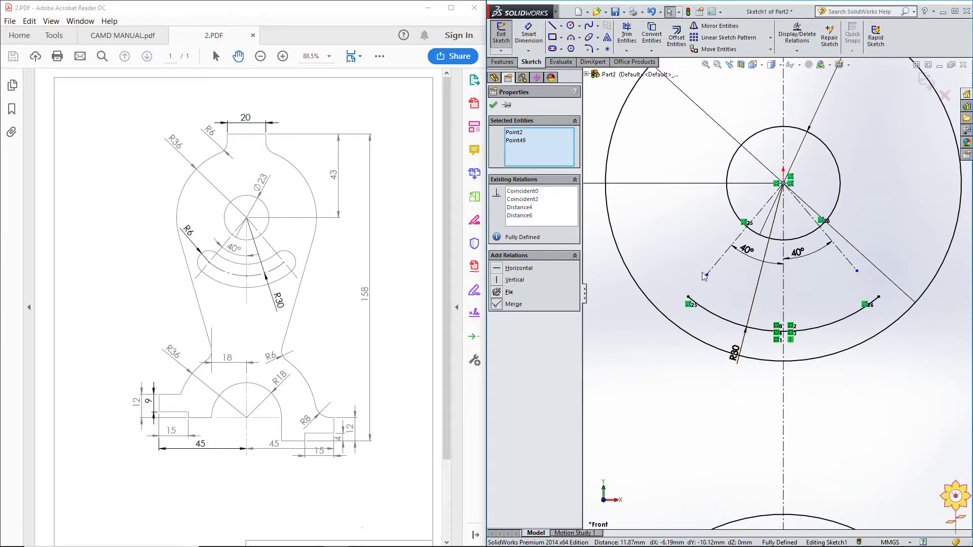
left_click_drag(707, 275, 649, 343)
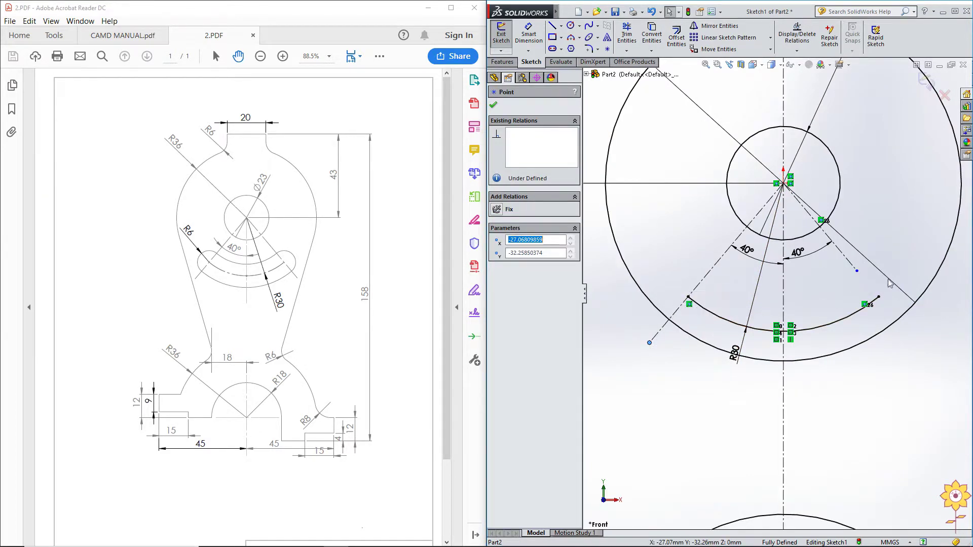
left_click_drag(857, 271, 915, 339)
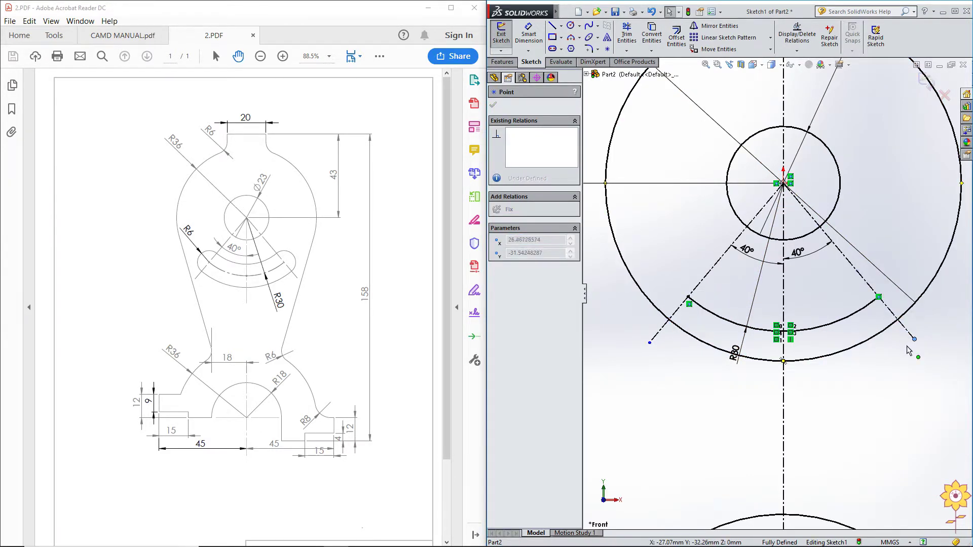
left_click(732, 394)
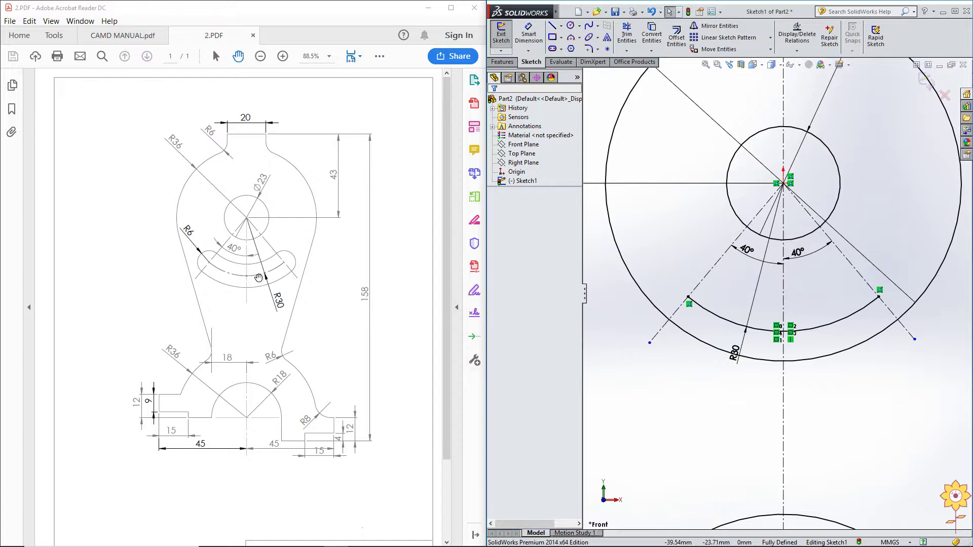
- Convert the R30 arc into construction geometry
left_click(717, 318)
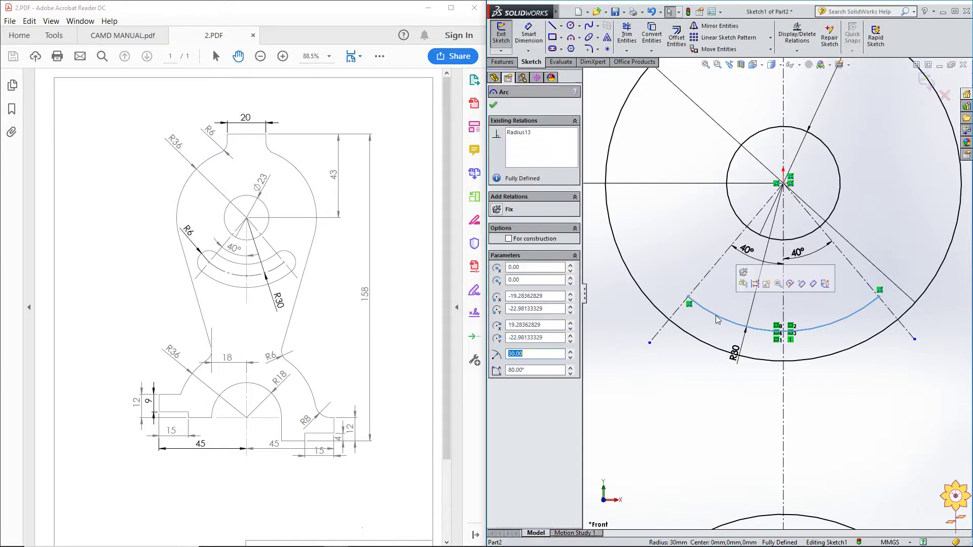
left_click(508, 239)
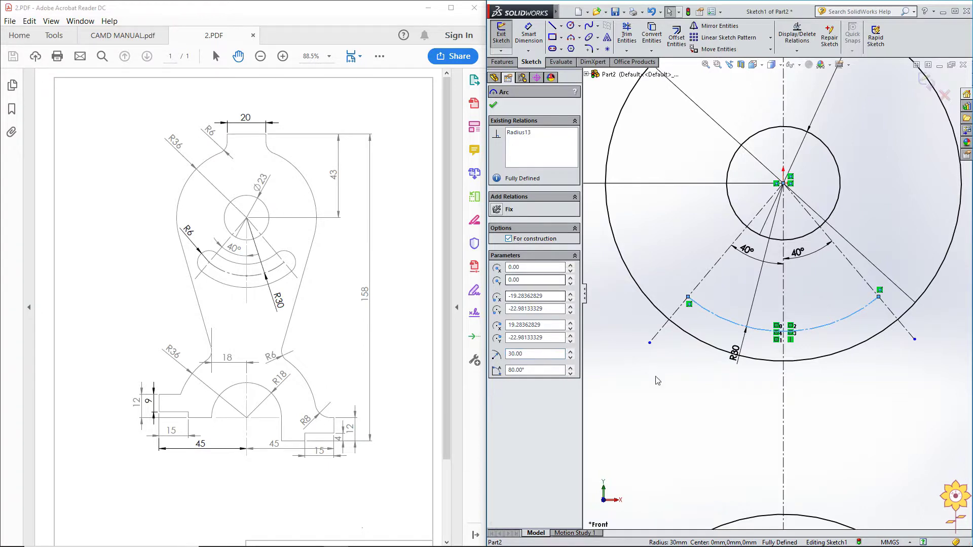
left_click(657, 381)
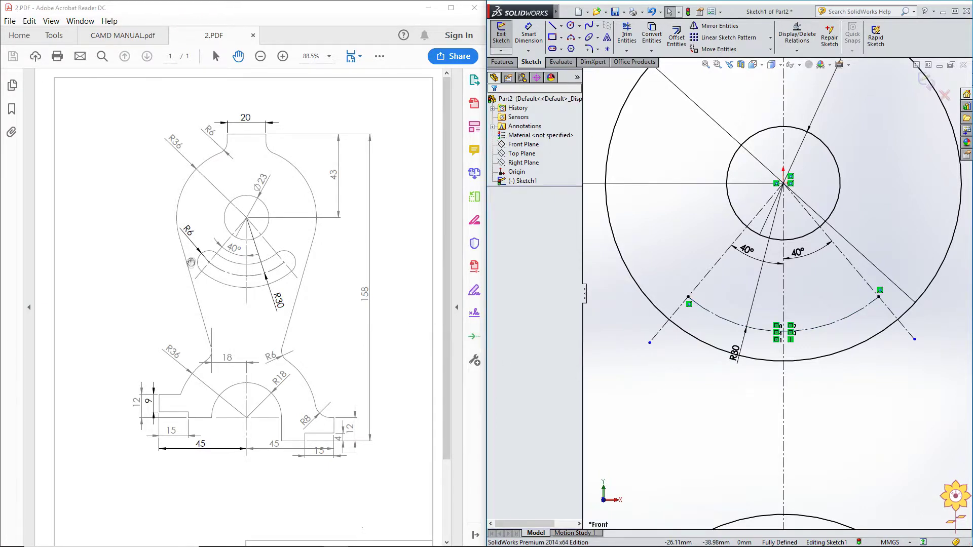
- Draw a 3 Point Arc Slot about 9.65 wide along the R30 arc's 80° span
left_click(560, 49)
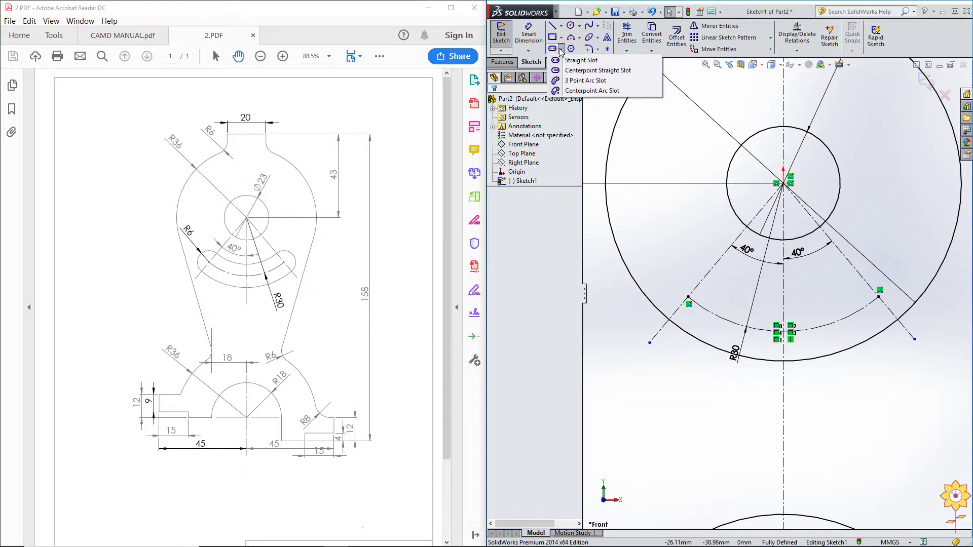
left_click(588, 81)
scroll(763, 347, "down", 3)
left_click(655, 275)
left_click(931, 275)
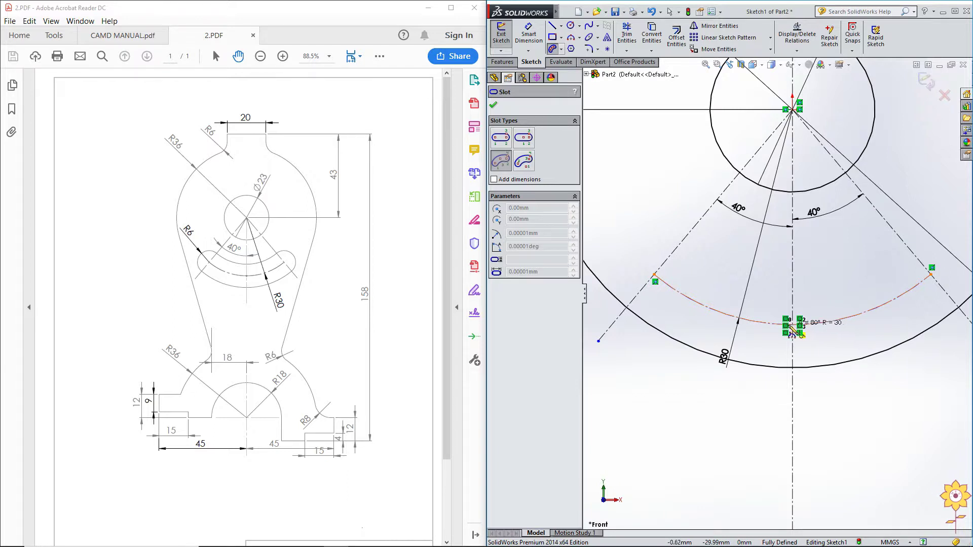
left_click(794, 323)
left_click(794, 327)
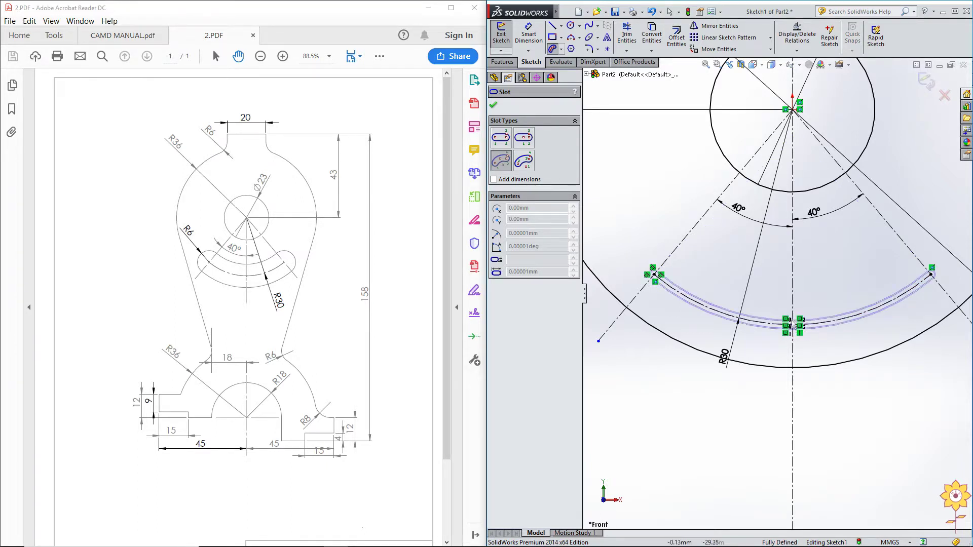
left_click(781, 294)
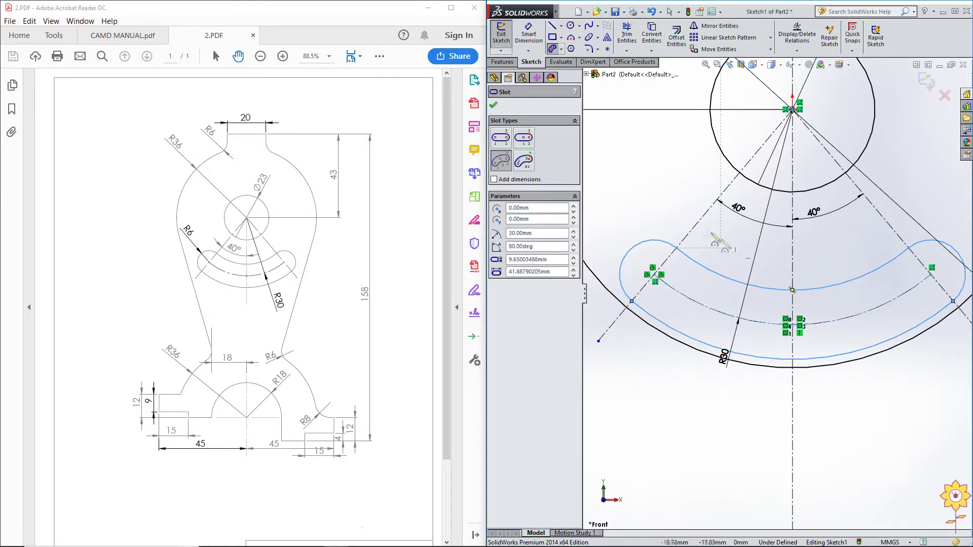
left_click(492, 106)
key("z")
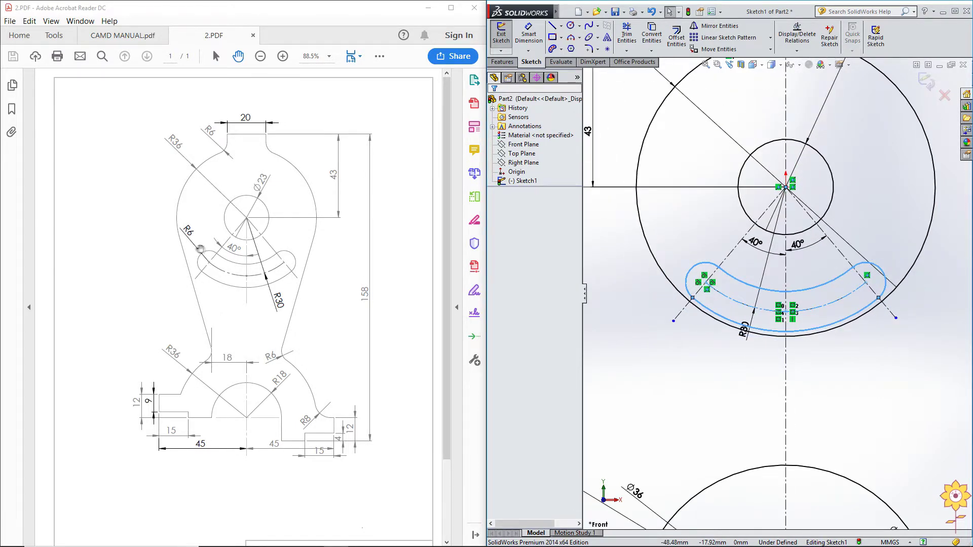
left_click(685, 239)
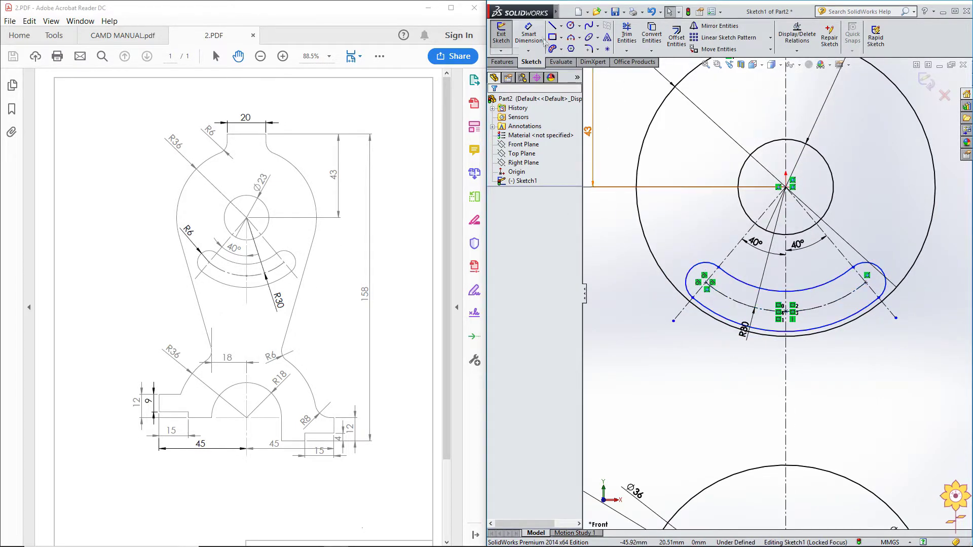
- Dimension the curved slot's rounded end to R6 and zoom to show the whole sketch
left_click(529, 36)
left_click(701, 268)
left_click(685, 234)
type("6")
key("Return")
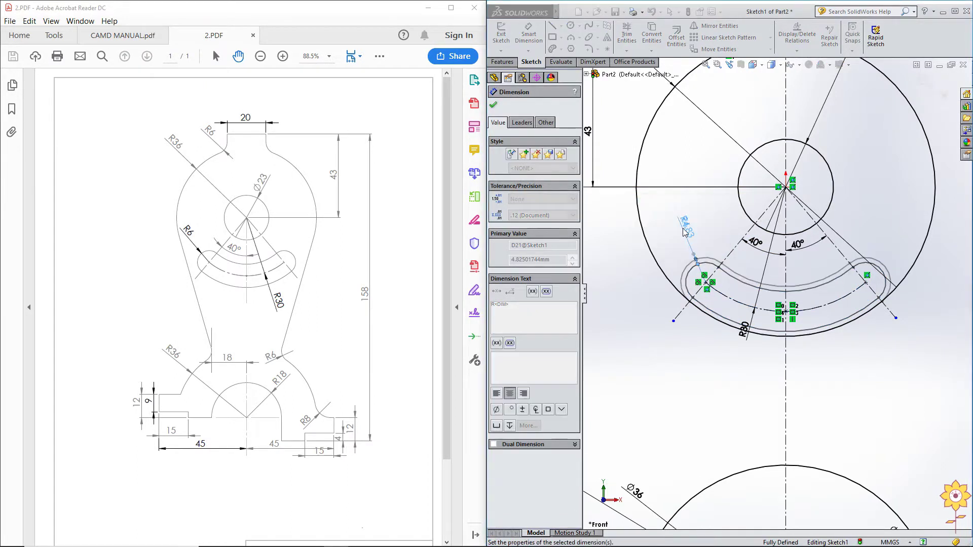
scroll(704, 329, "up", 3)
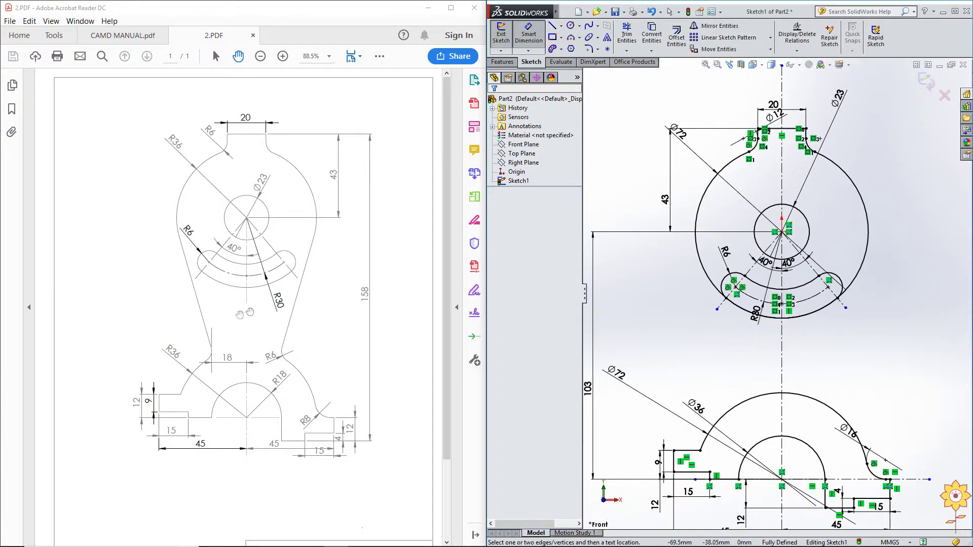
scroll(219, 320, "down", 3)
scroll(235, 297, "up", 1)
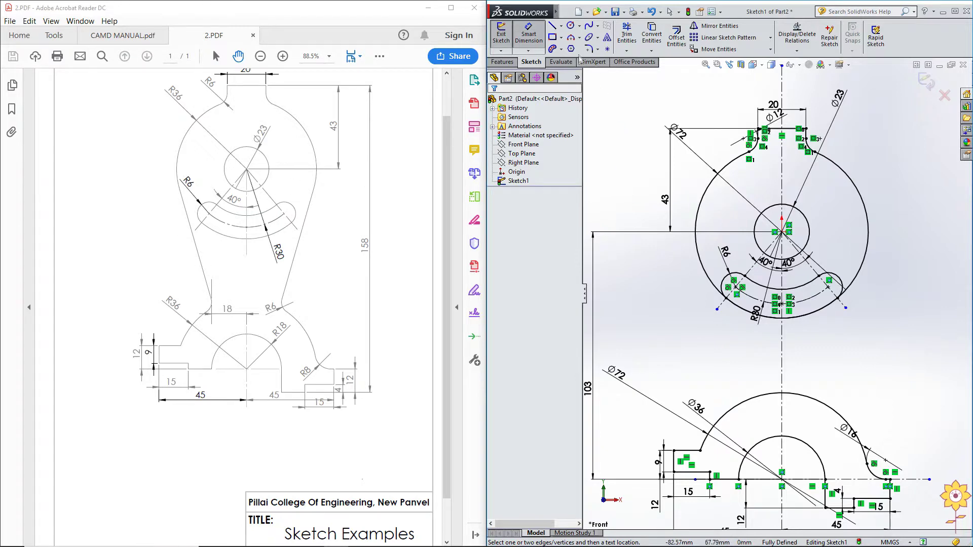
left_click(560, 25)
- Draw a vertical centreline above the lower base, dimensioned 18 from the main centreline
left_click(574, 47)
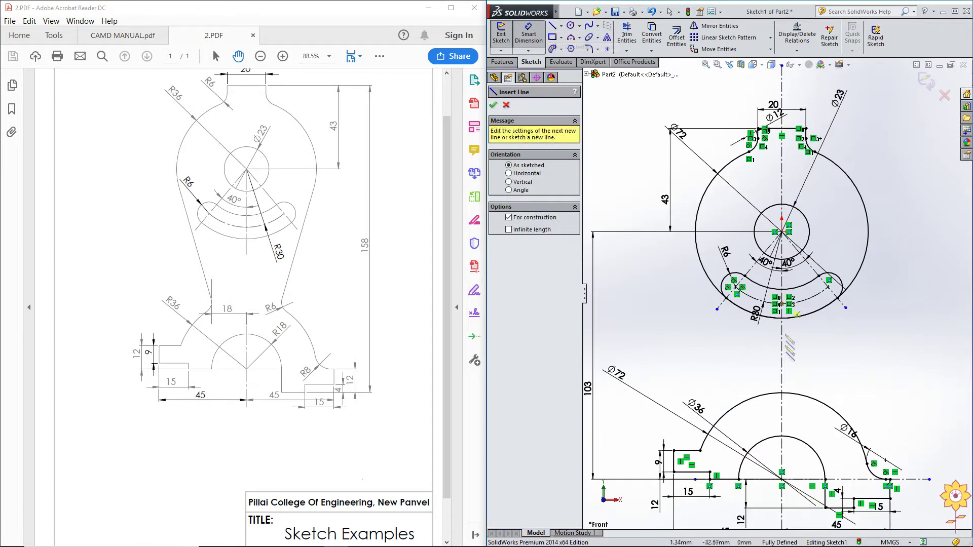
scroll(805, 395, "down", 2)
left_click(709, 524)
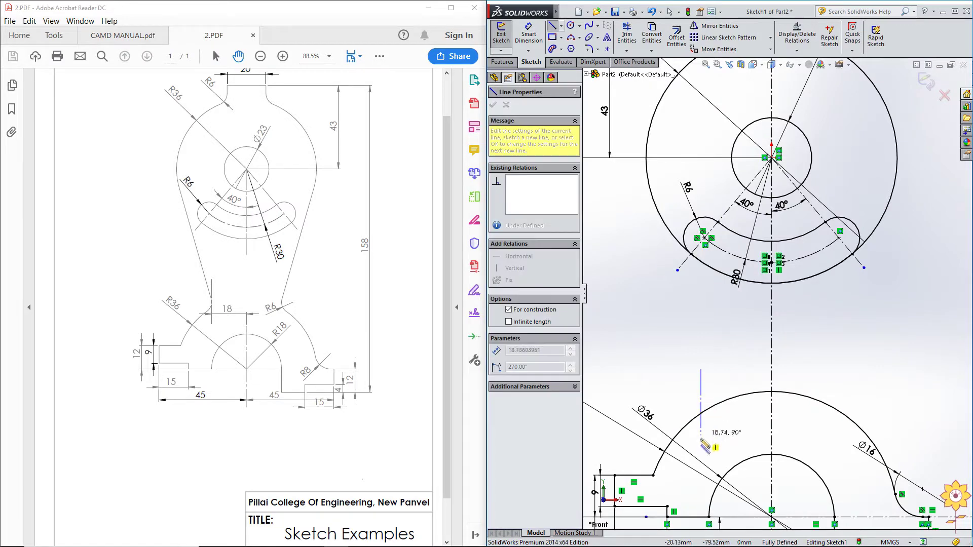
left_click(654, 450)
right_click(657, 332)
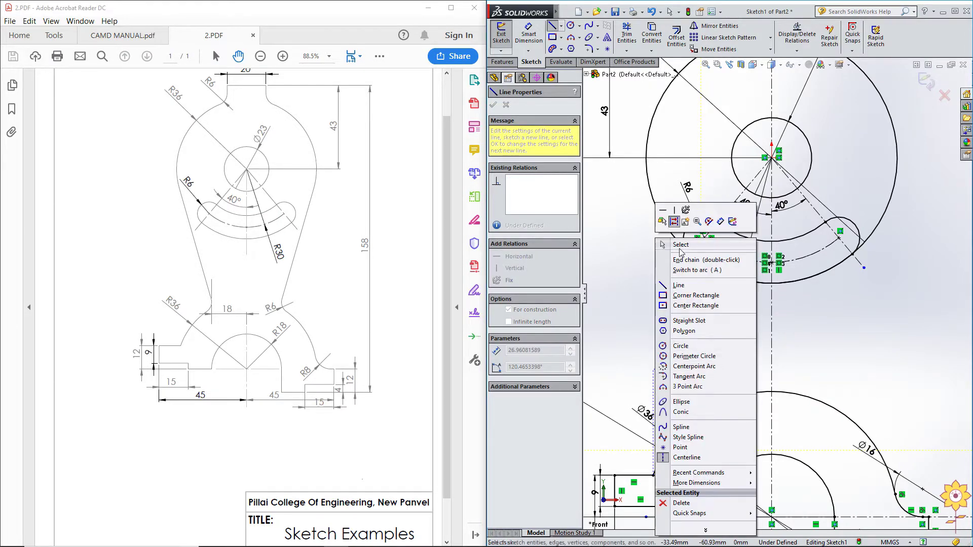
left_click(680, 245)
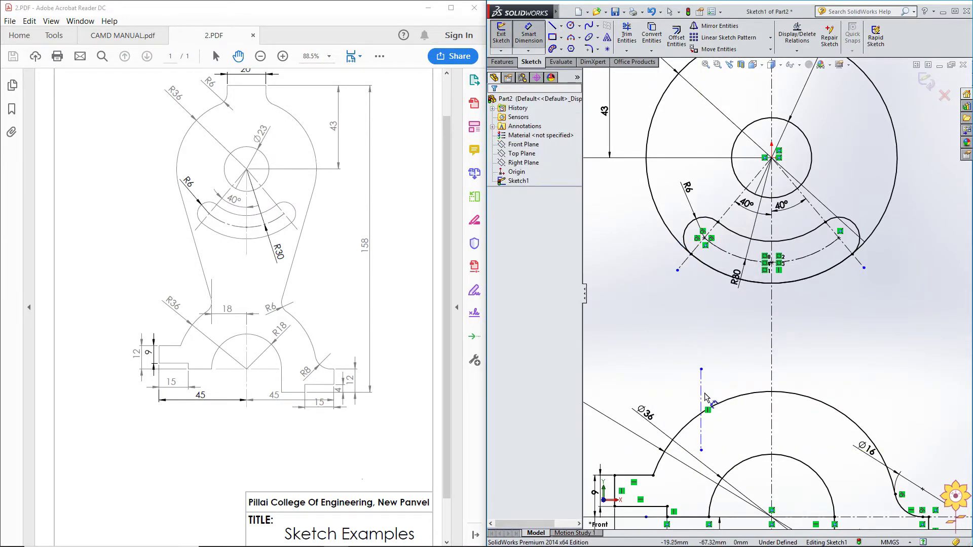
left_click(702, 401)
left_click(773, 377)
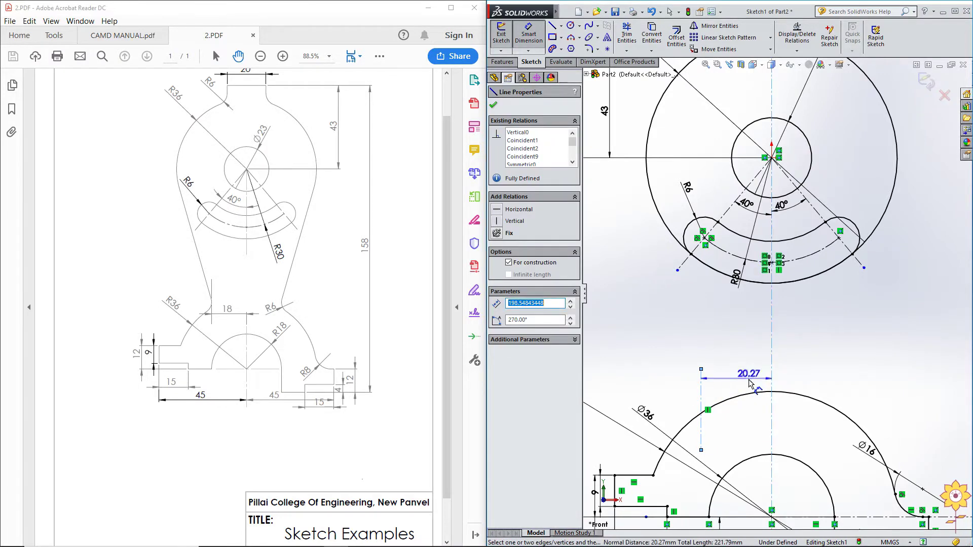
type("18")
key("Return")
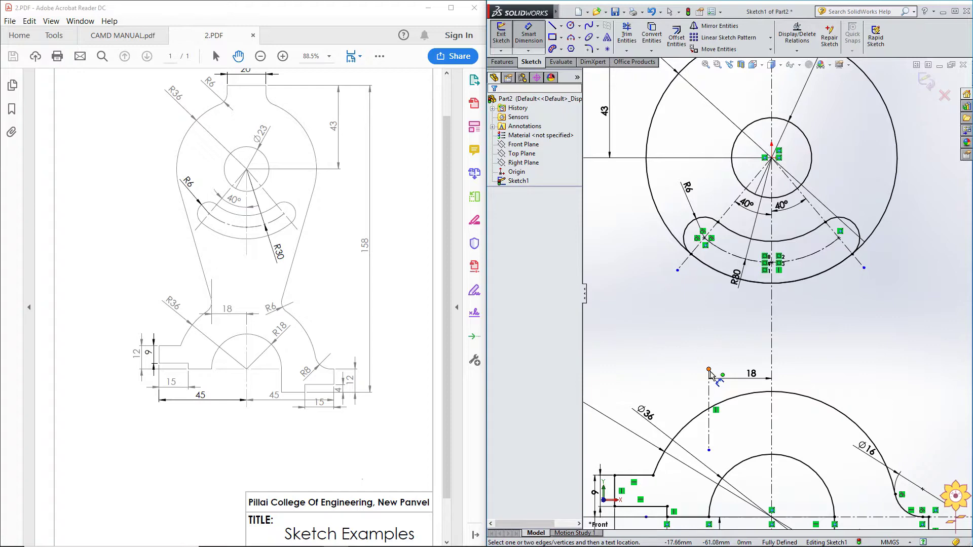
- Extend the 18-offset construction line upward past the Ø36 arc
left_click(709, 369)
right_click(674, 352)
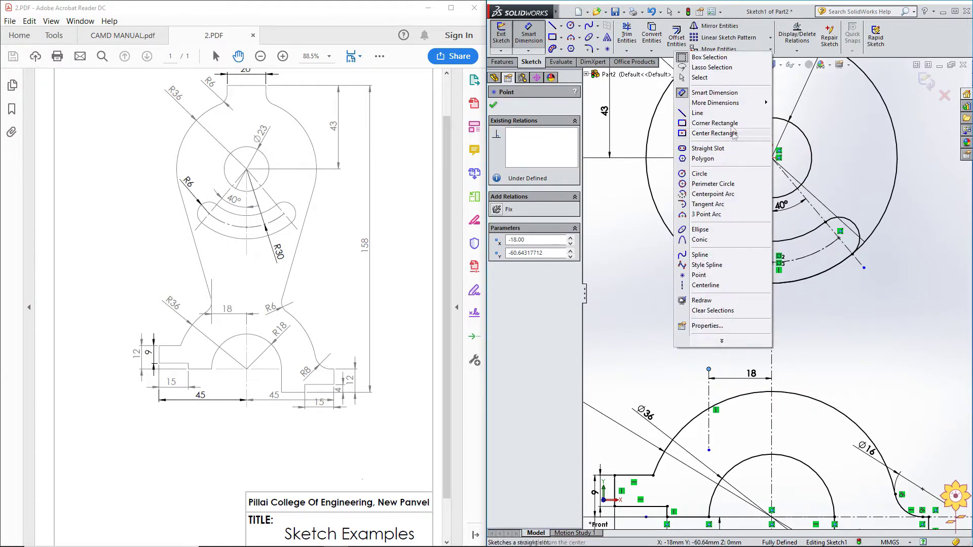
left_click(706, 80)
key("Escape")
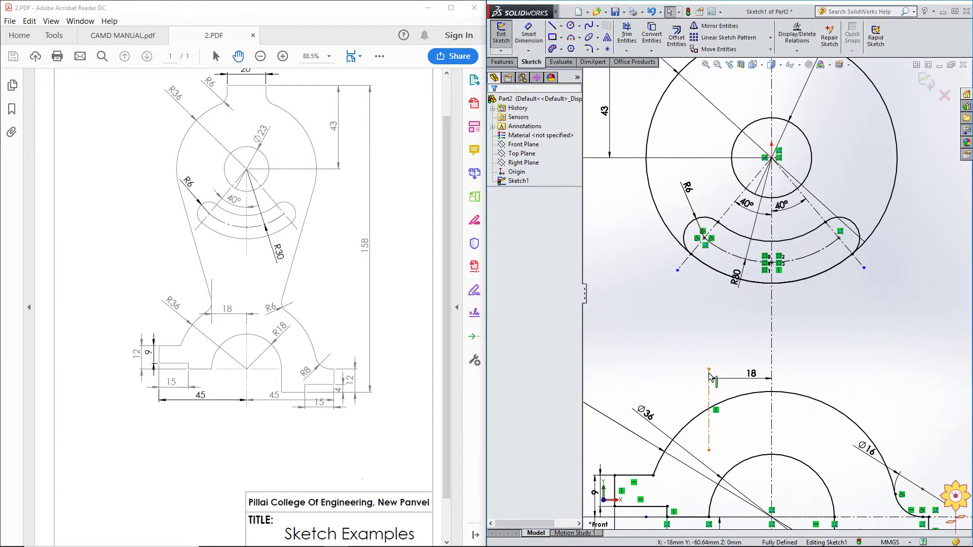
left_click_drag(709, 369, 709, 320)
left_click(655, 394)
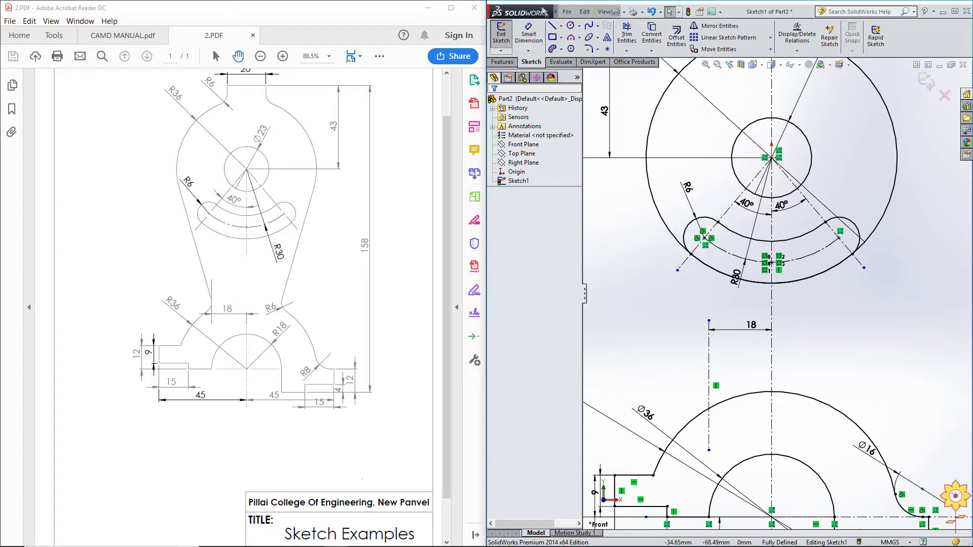
left_click(566, 11)
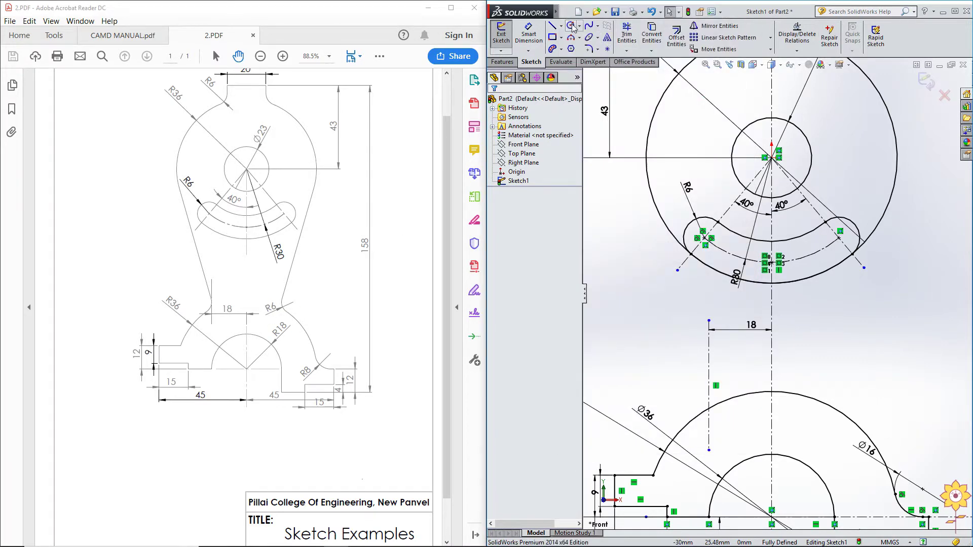
- Draw a circle left of the construction line and dimension it Ø12
left_click(572, 27)
left_click(677, 382)
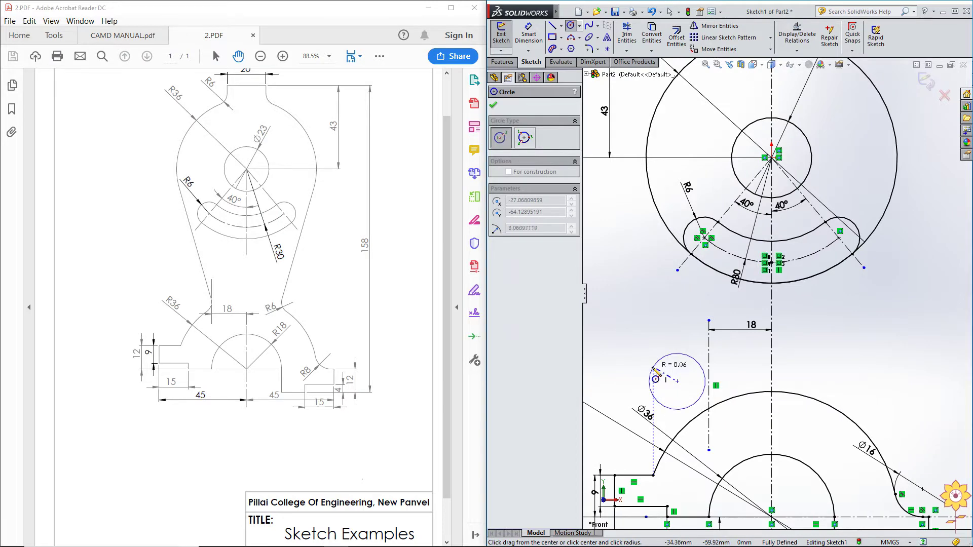
left_click(654, 368)
right_click(637, 257)
left_click(646, 261)
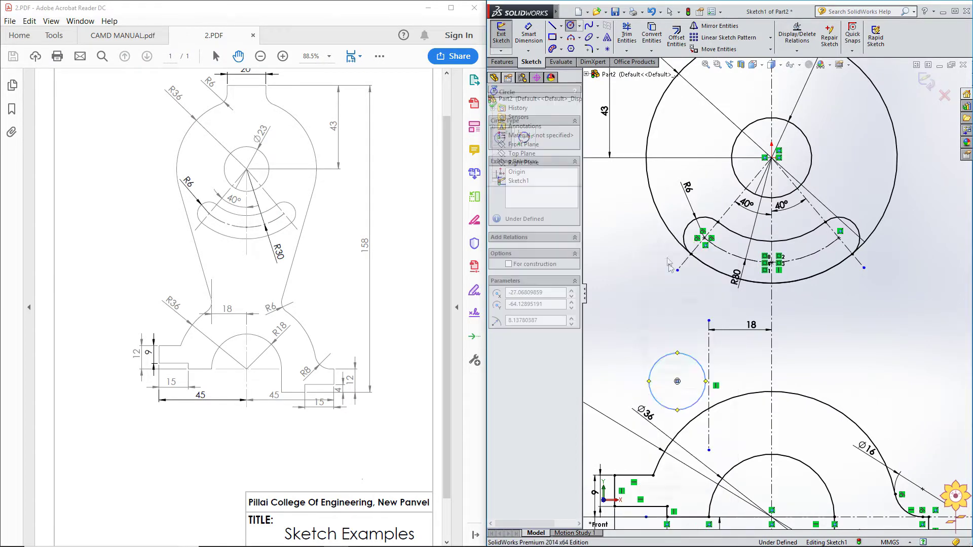
left_click(525, 46)
left_click(653, 370)
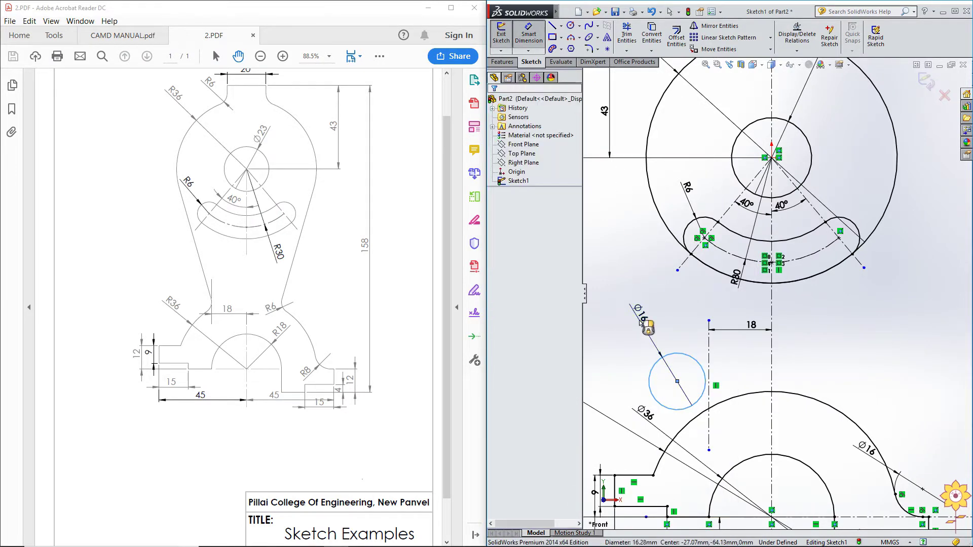
left_click(640, 323)
type("12")
key("Return")
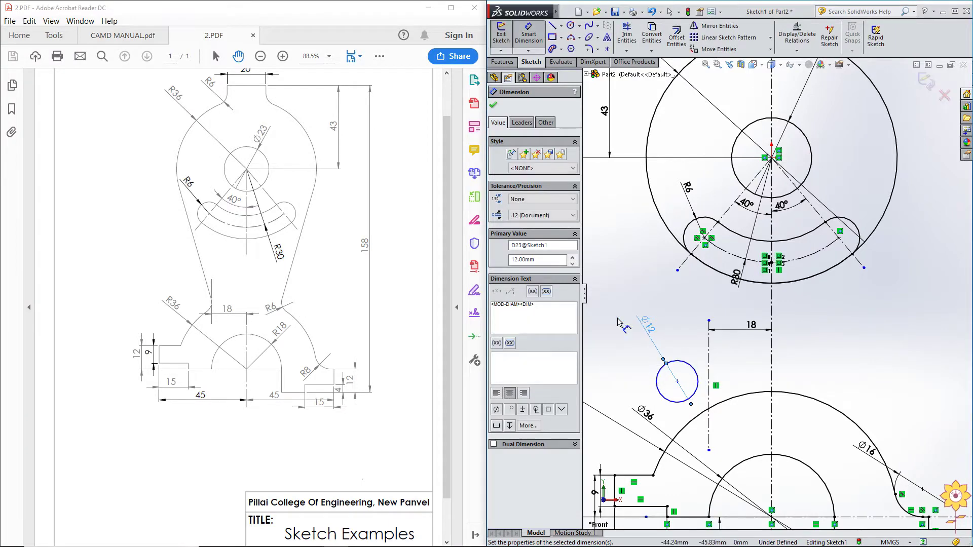
right_click(621, 290)
left_click(659, 32)
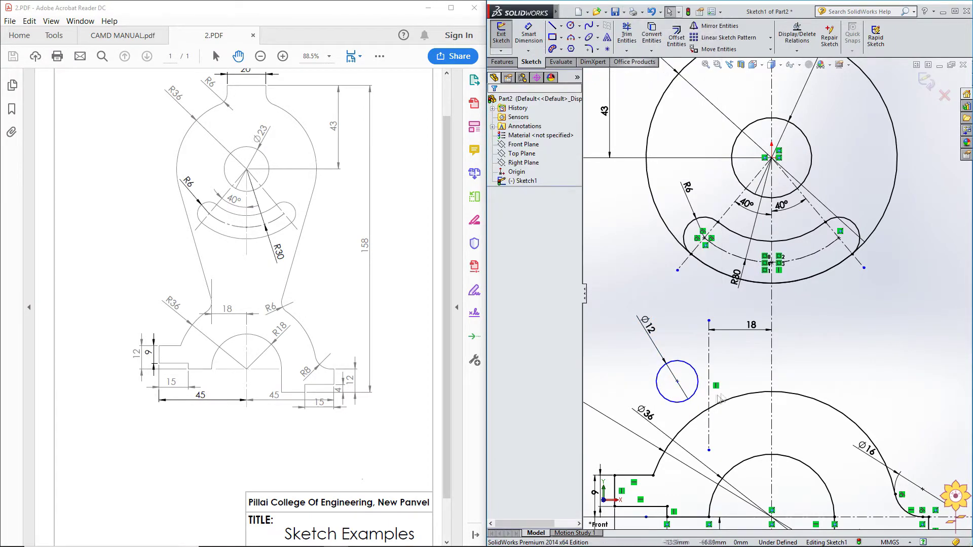
- Make the Ø12 circle tangent to the Ø36 arc and the vertical construction line
left_click(680, 404)
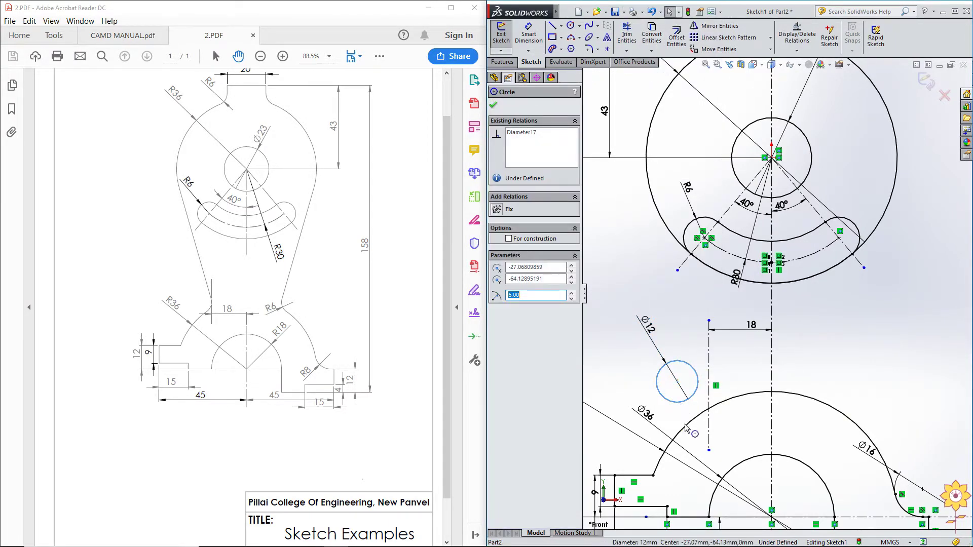
left_click(702, 413, "ctrl")
left_click(498, 282)
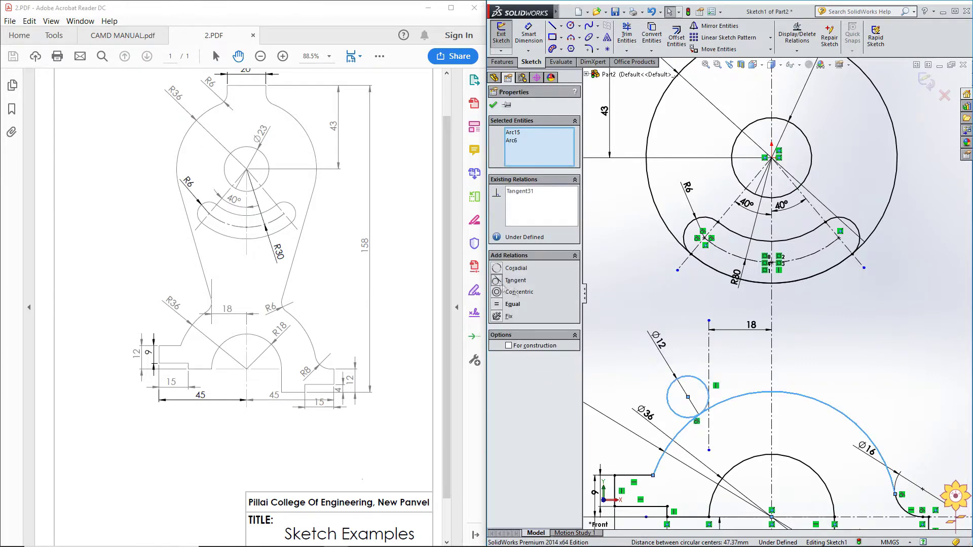
left_click(618, 287)
scroll(688, 442, "up", 2)
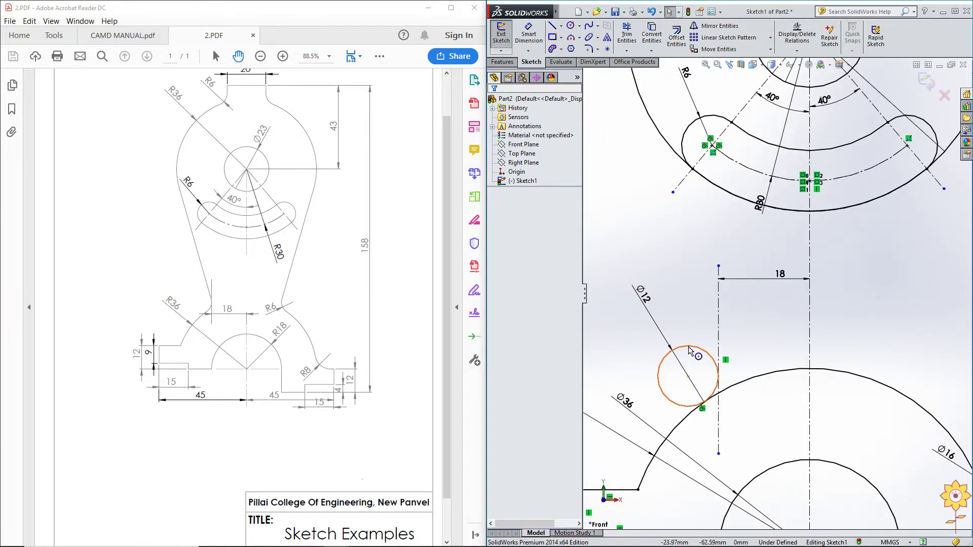
left_click(693, 347)
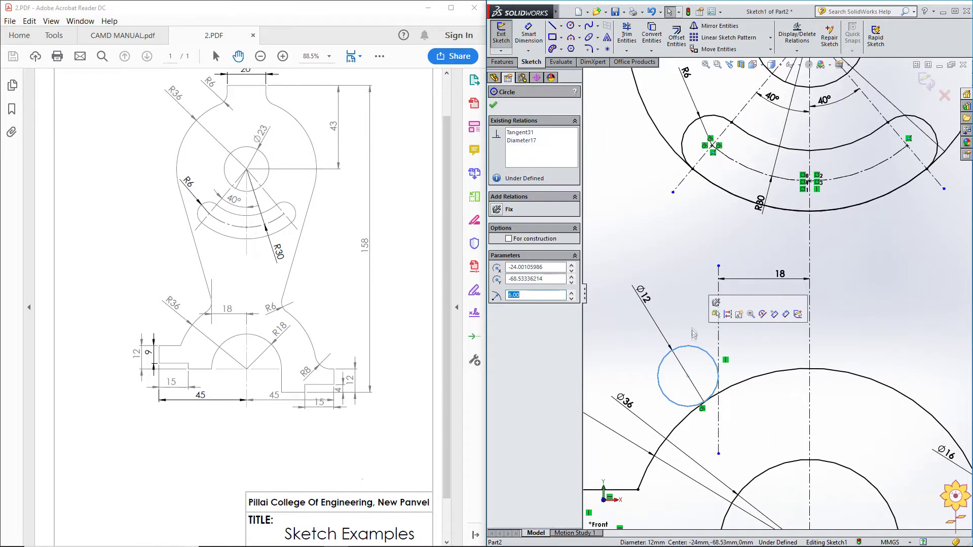
left_click(719, 339, "ctrl")
left_click(497, 269)
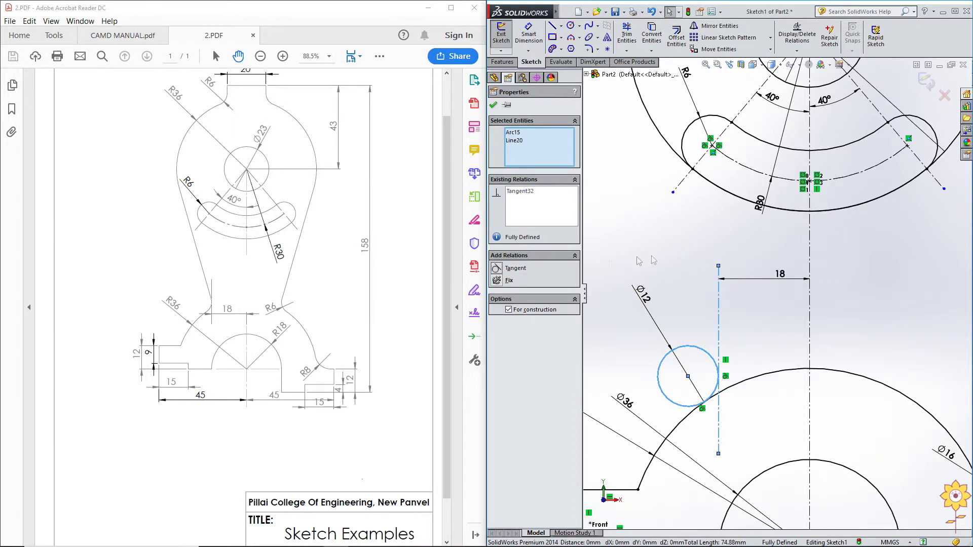
left_click(662, 254)
scroll(775, 294, "down", 2)
left_click(627, 37)
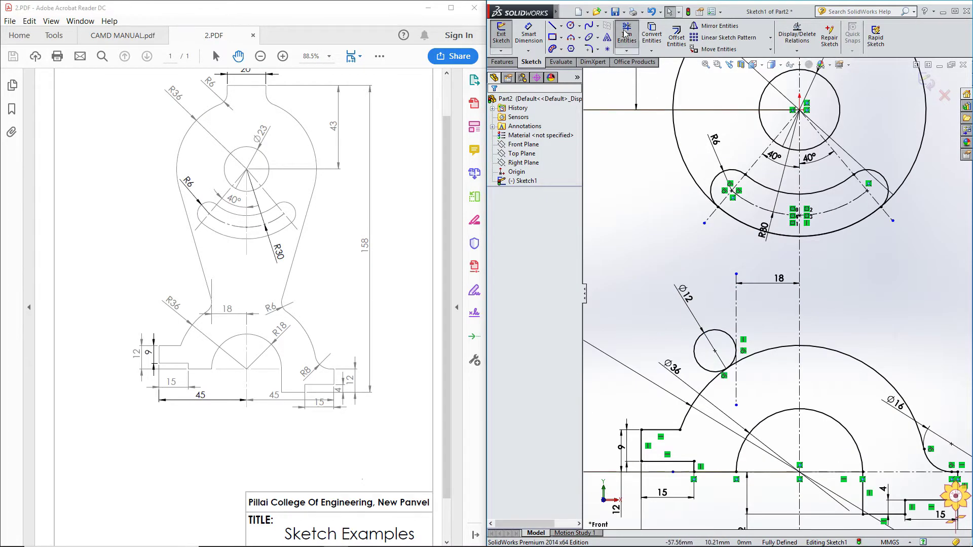
scroll(695, 329, "down", 2)
scroll(696, 330, "down", 2)
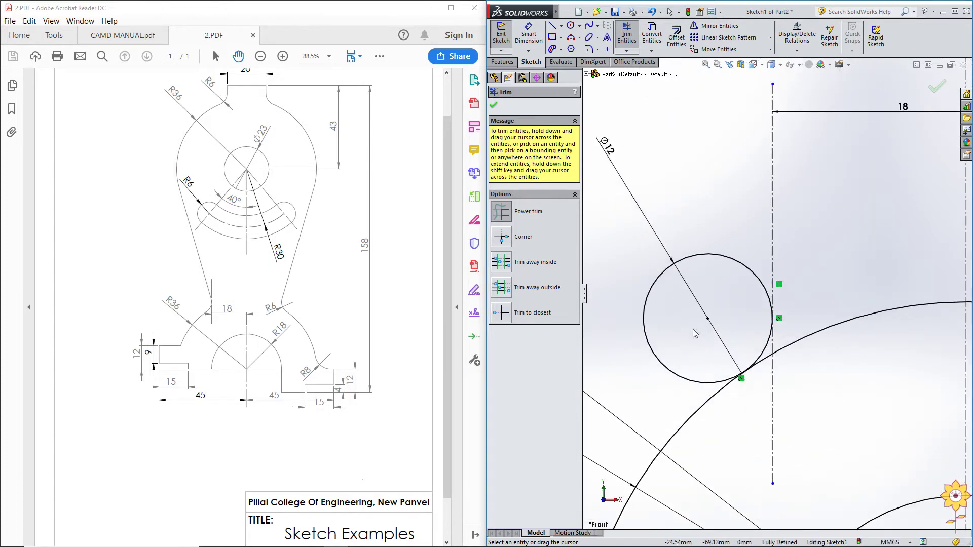
left_click(688, 259)
scroll(692, 320, "up", 3)
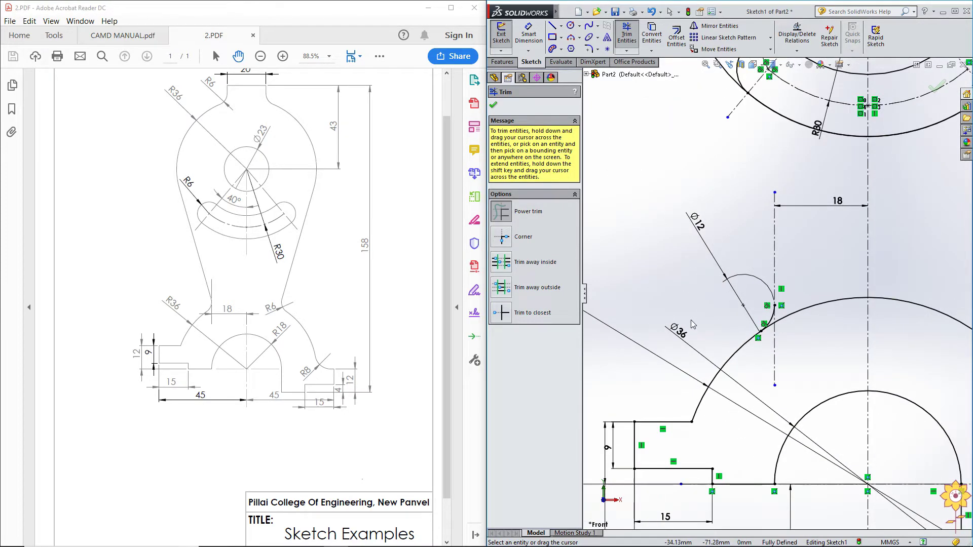
scroll(692, 320, "up", 2)
scroll(710, 325, "up", 2)
scroll(720, 329, "up", 1)
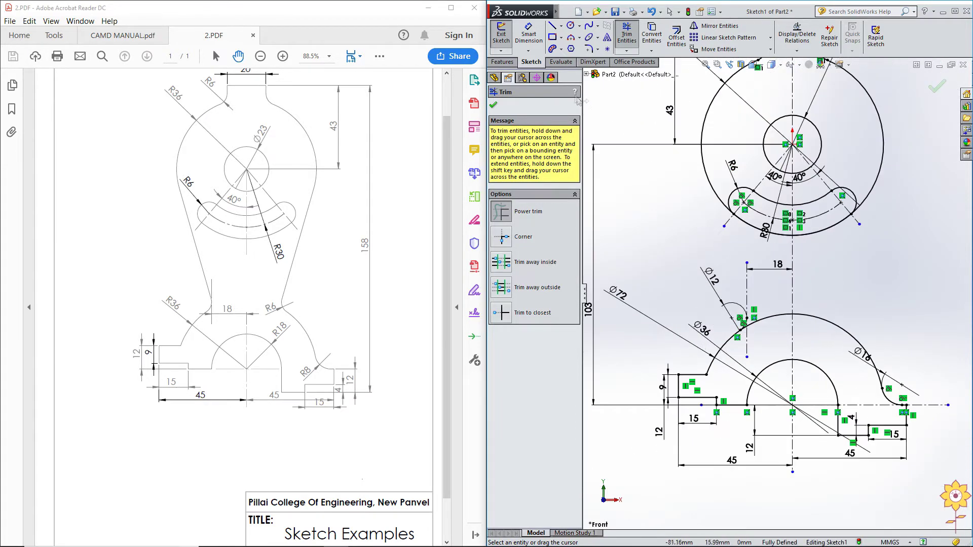
left_click(627, 36)
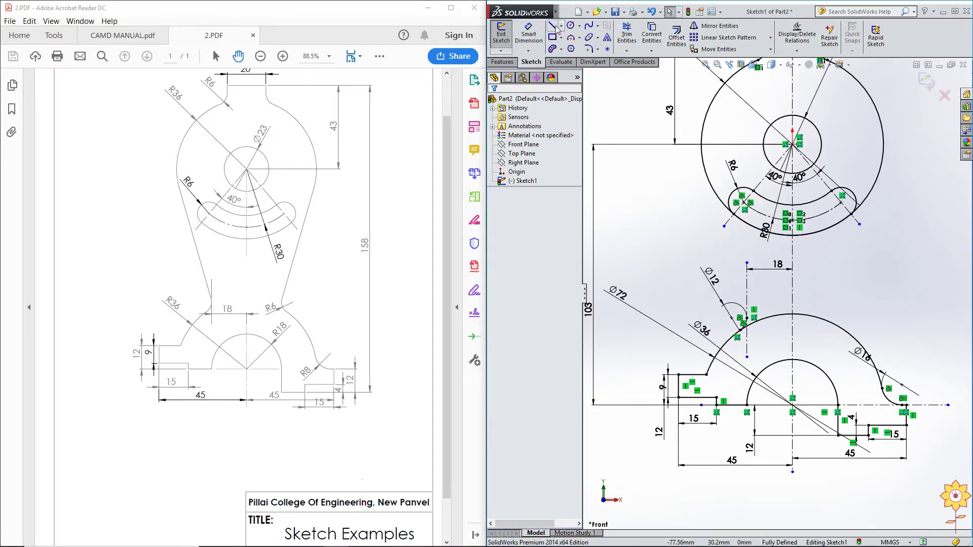
scroll(725, 267, "down", 3)
scroll(749, 296, "up", 3)
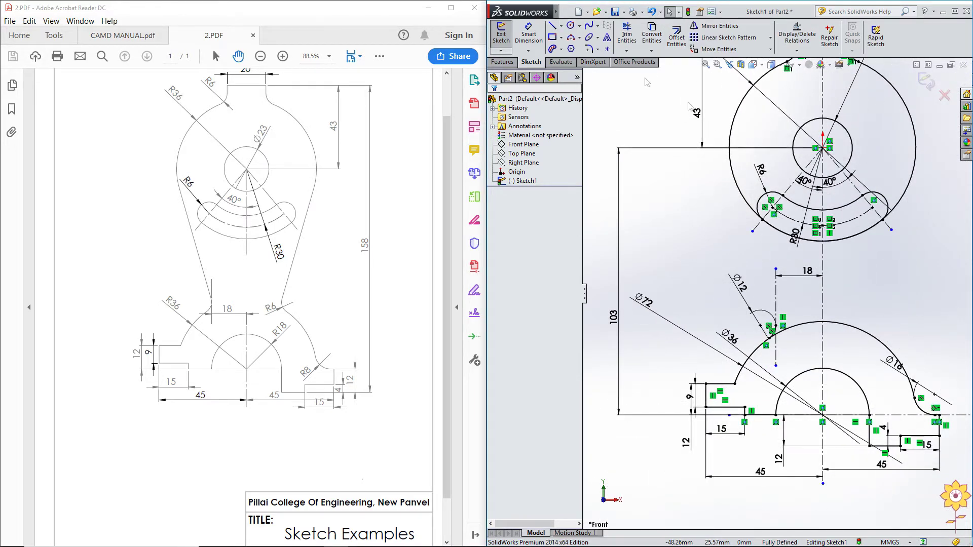
scroll(775, 312, "down", 3)
scroll(775, 311, "down", 3)
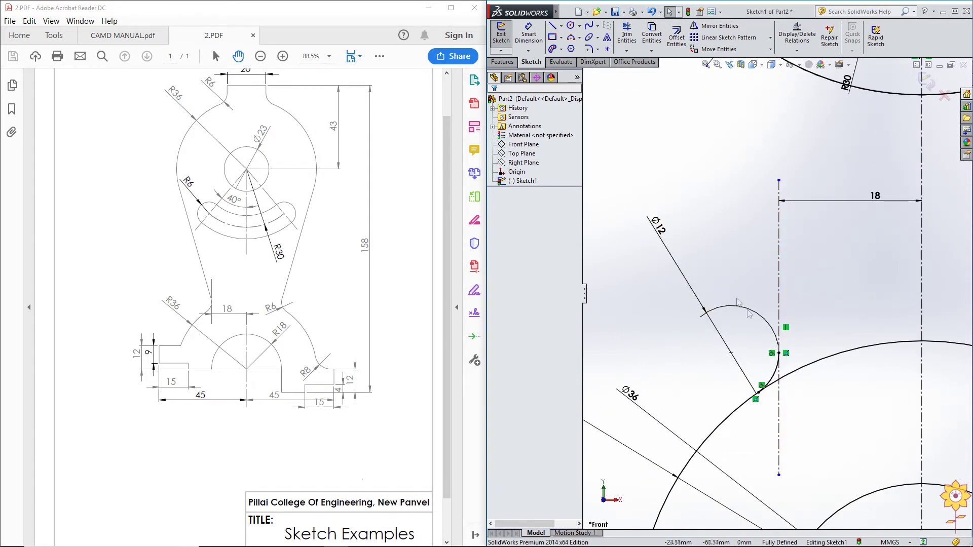
scroll(766, 338, "up", 2)
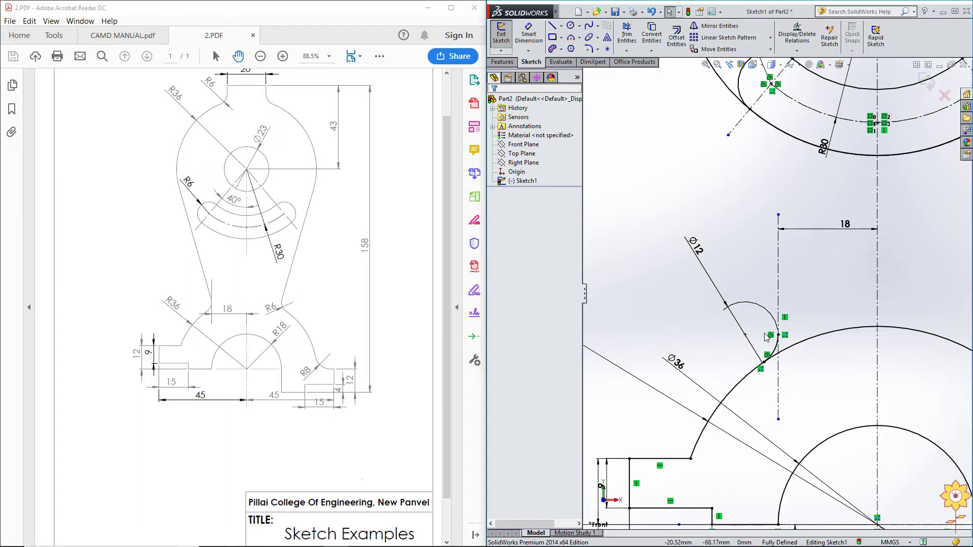
key("ctrl+z")
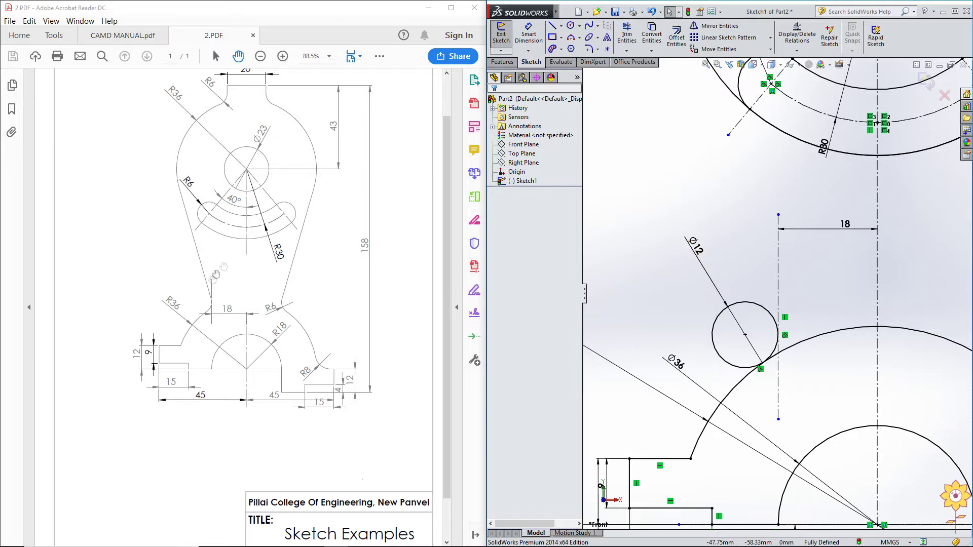
scroll(654, 306, "up", 5)
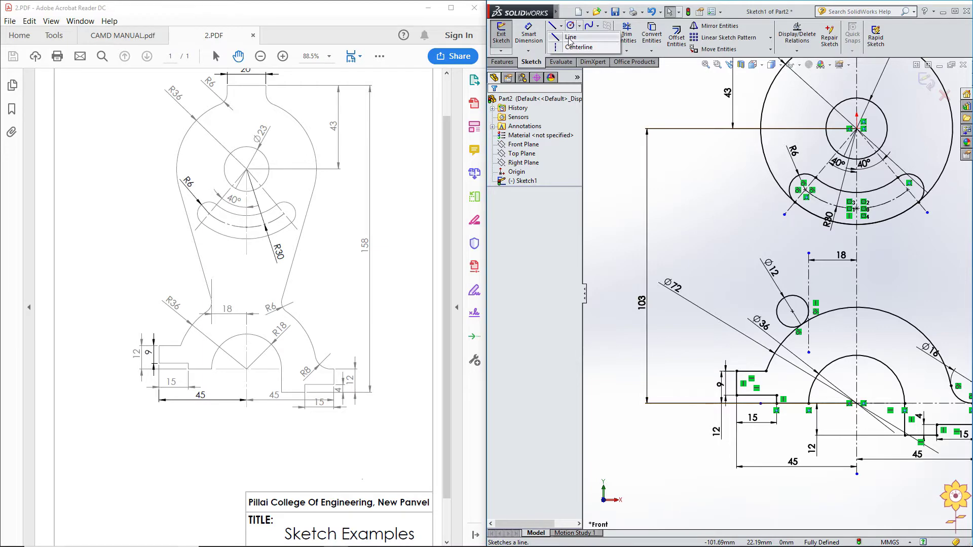
- Start a slanted line near the upper circle running down toward the Ø12 circle
left_click(552, 26)
scroll(767, 207, "up", 3)
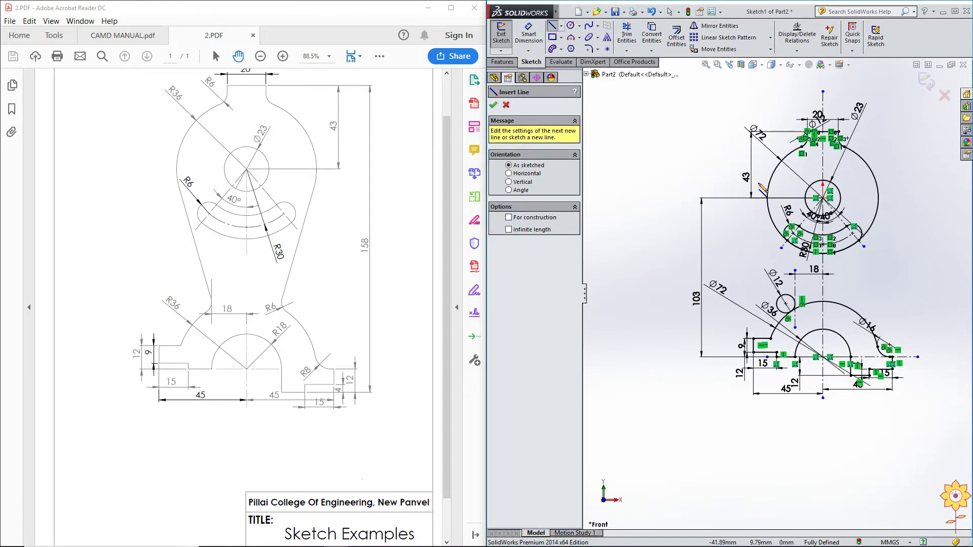
left_click(759, 184)
scroll(801, 269, "down", 2)
scroll(801, 268, "down", 2)
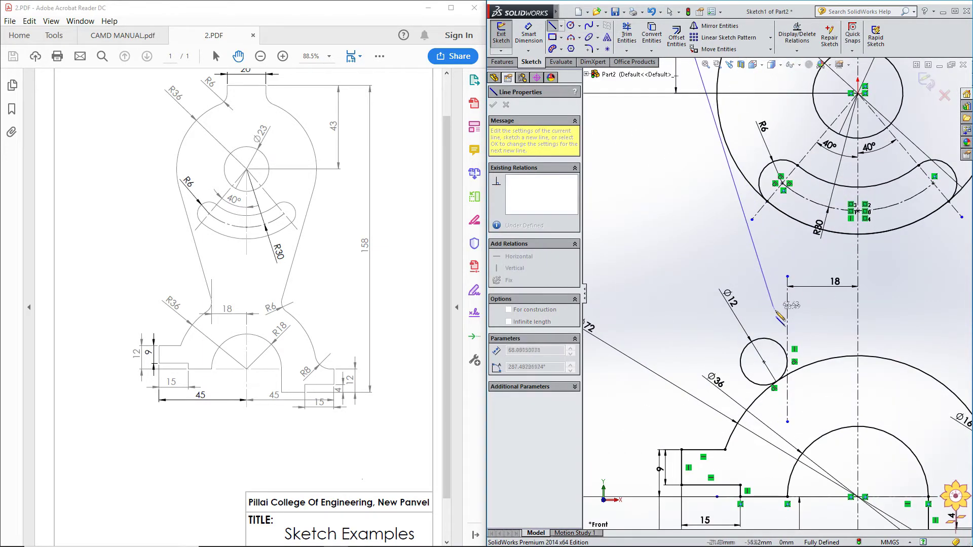
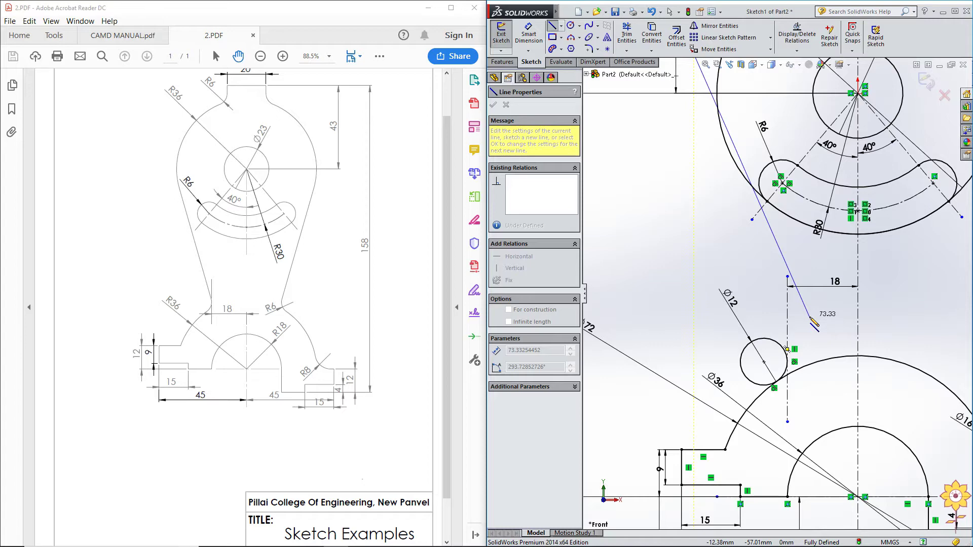
- Finish the left side line and make it tangent to the large upper circle
right_click(712, 243)
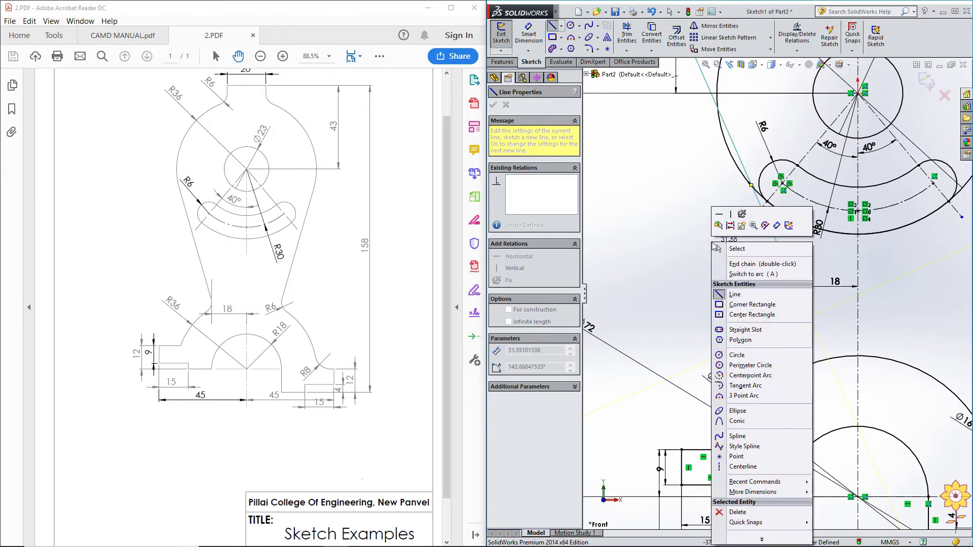
left_click(751, 248)
scroll(745, 256, "up", 3)
scroll(744, 260, "up", 2)
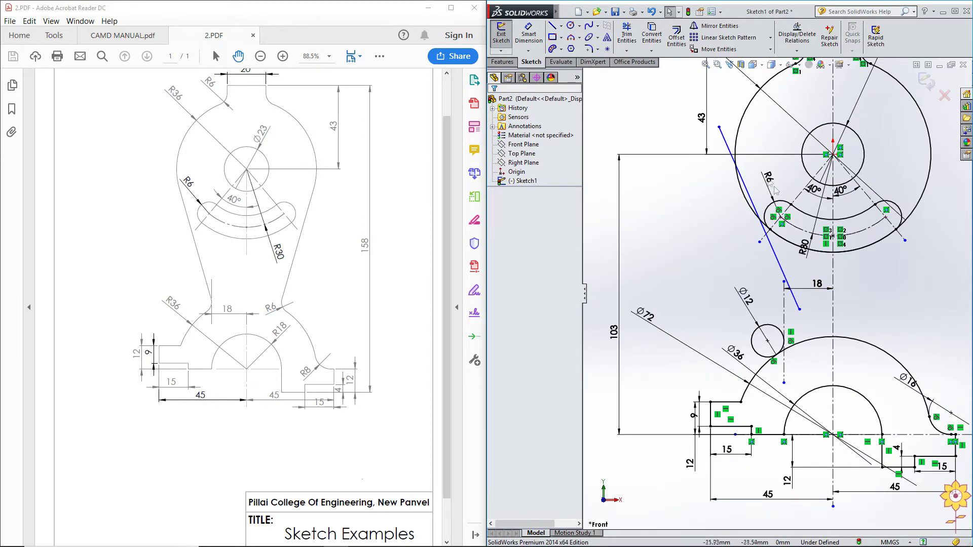
left_click(724, 156)
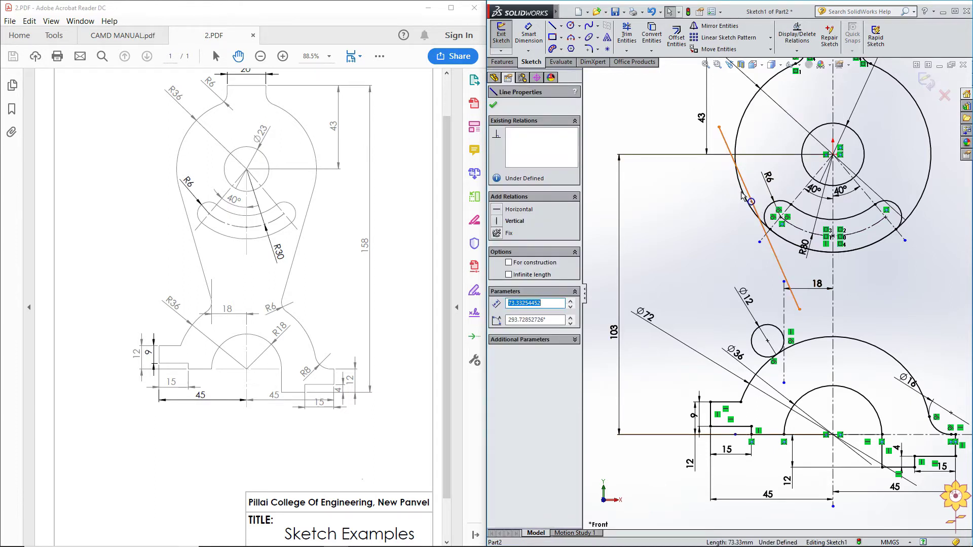
left_click(742, 196, "ctrl")
left_click(502, 268)
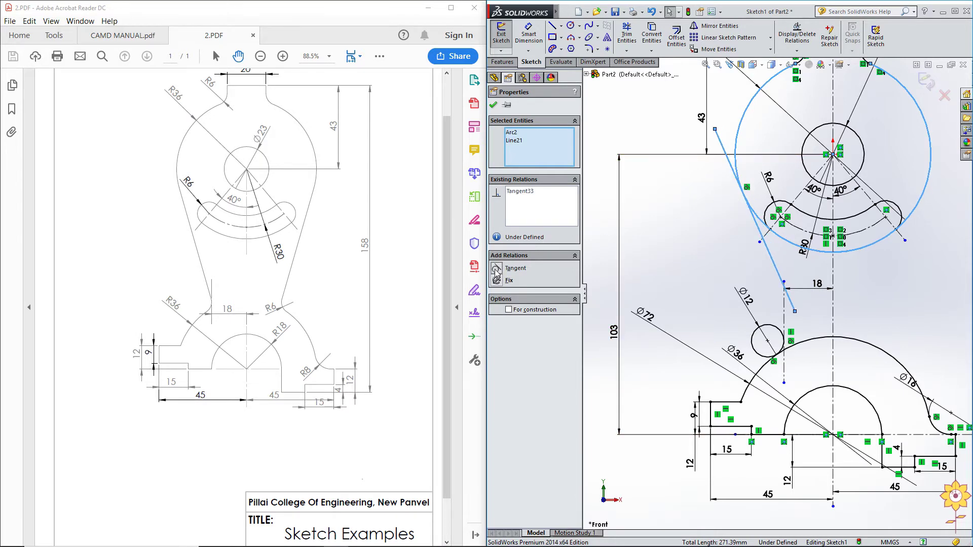
left_click(705, 230)
- Extend the side line past the Ø12 circle and make it tangent to that circle
scroll(808, 273, "down", 3)
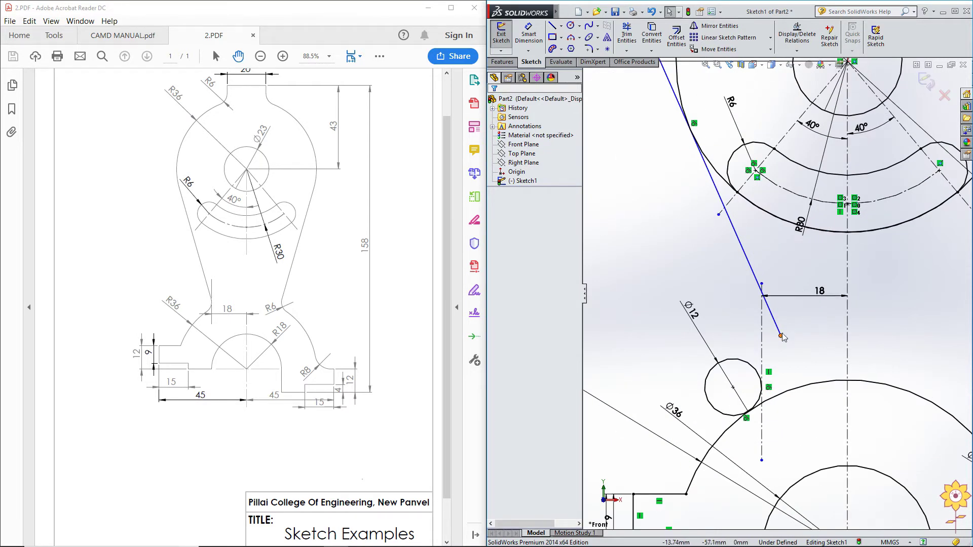
left_click_drag(781, 336, 813, 404)
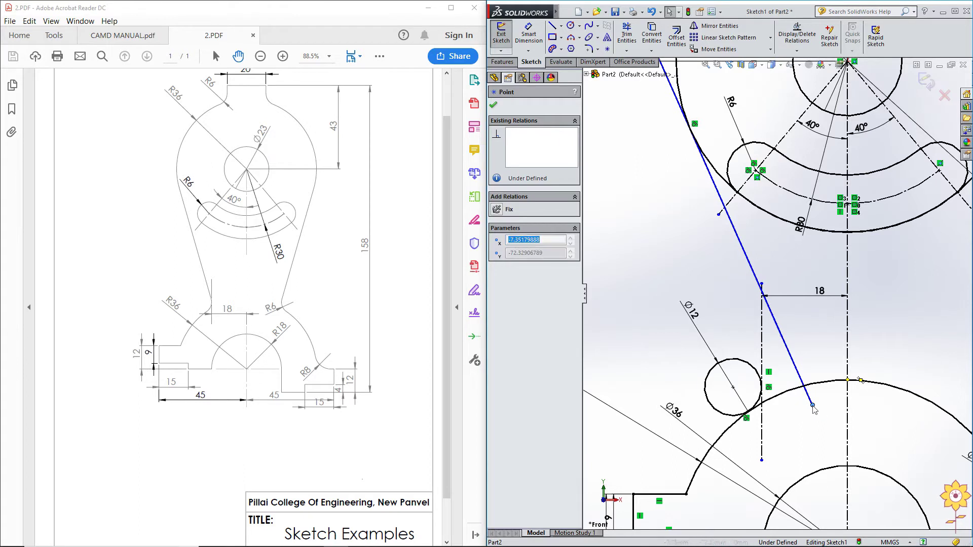
left_click(703, 279)
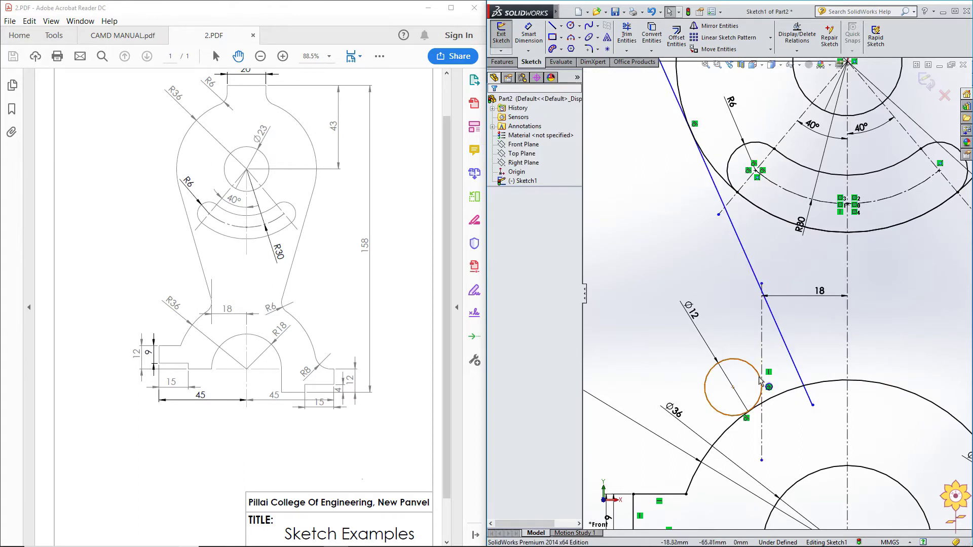
left_click(749, 264)
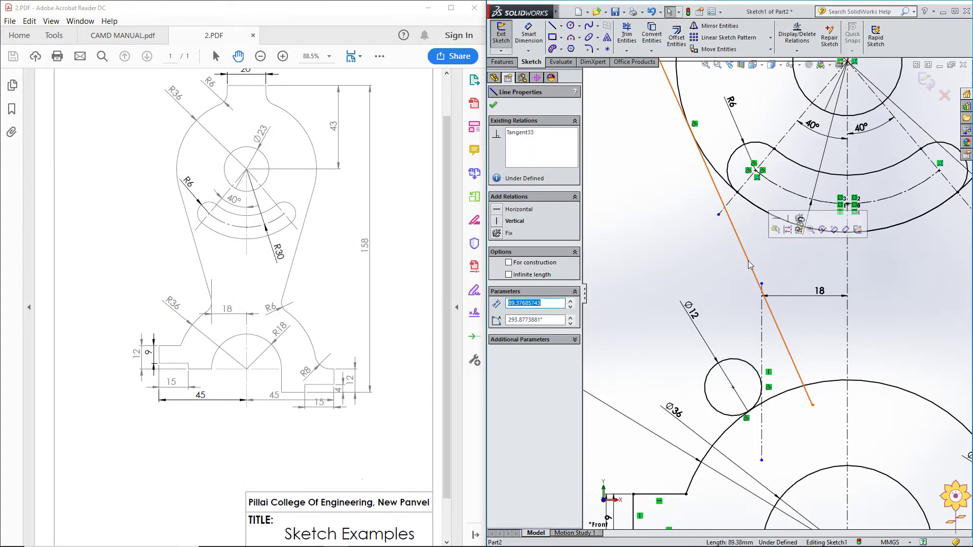
left_click(737, 361, "ctrl")
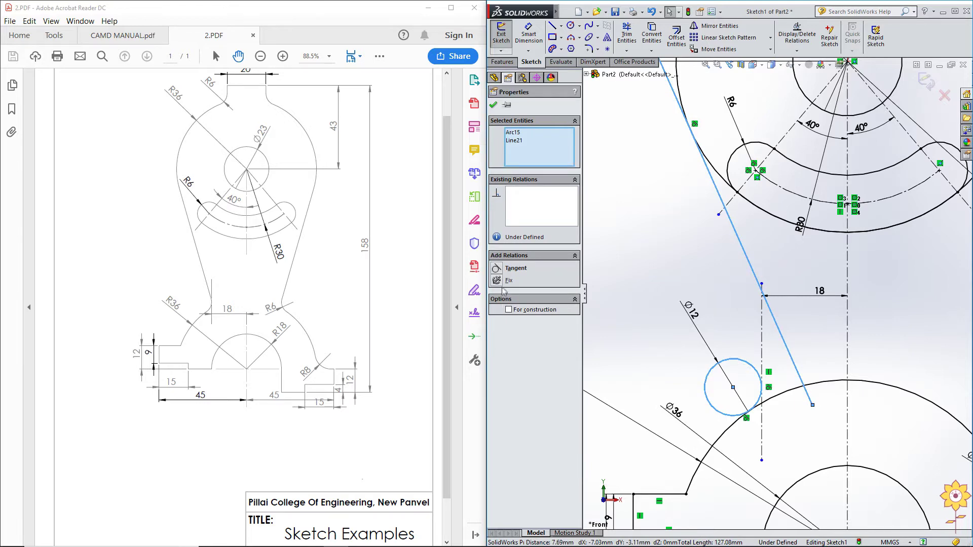
left_click(498, 269)
left_click(619, 244)
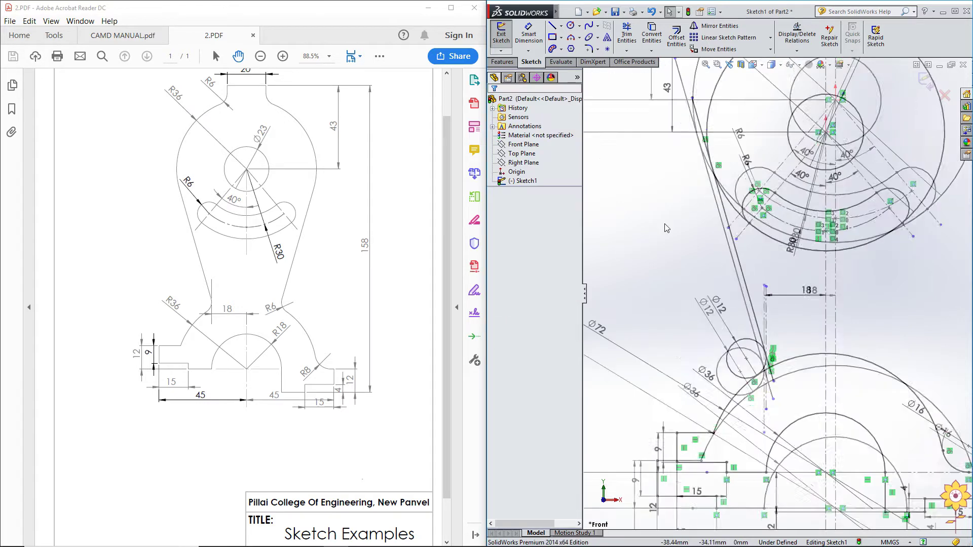
key("f")
left_click(622, 45)
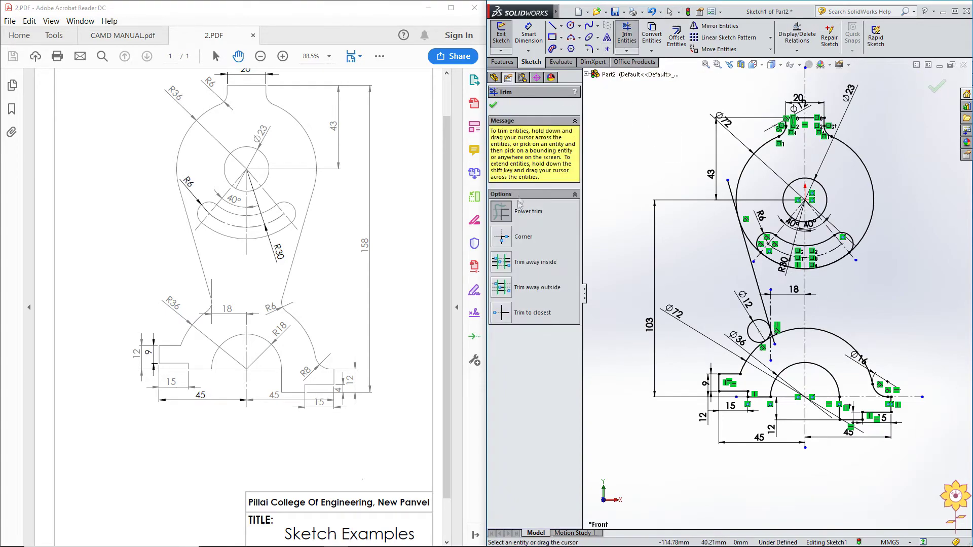
- Trim the left part of the Ø12 circle and excess line pieces near the tangent point
scroll(708, 188, "down", 4)
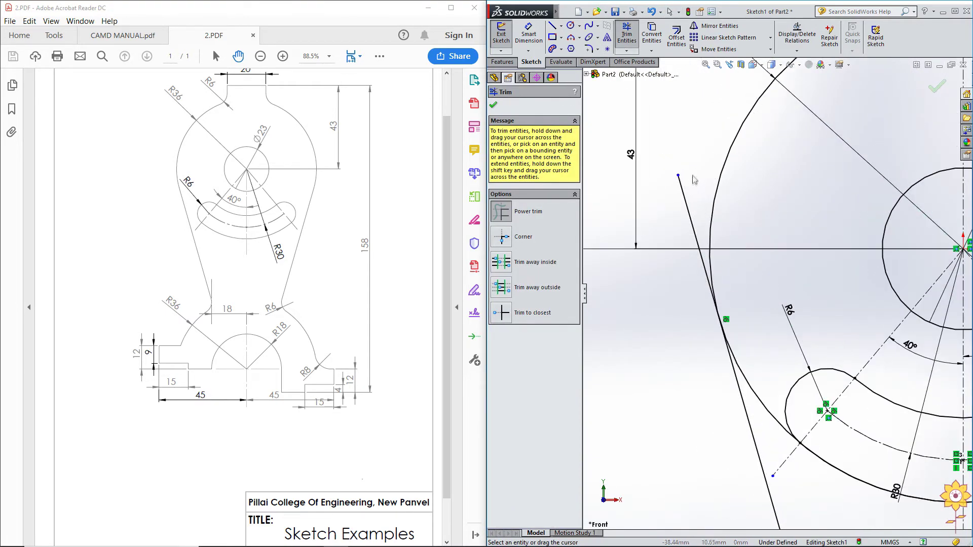
key("f")
scroll(781, 420, "down", 5)
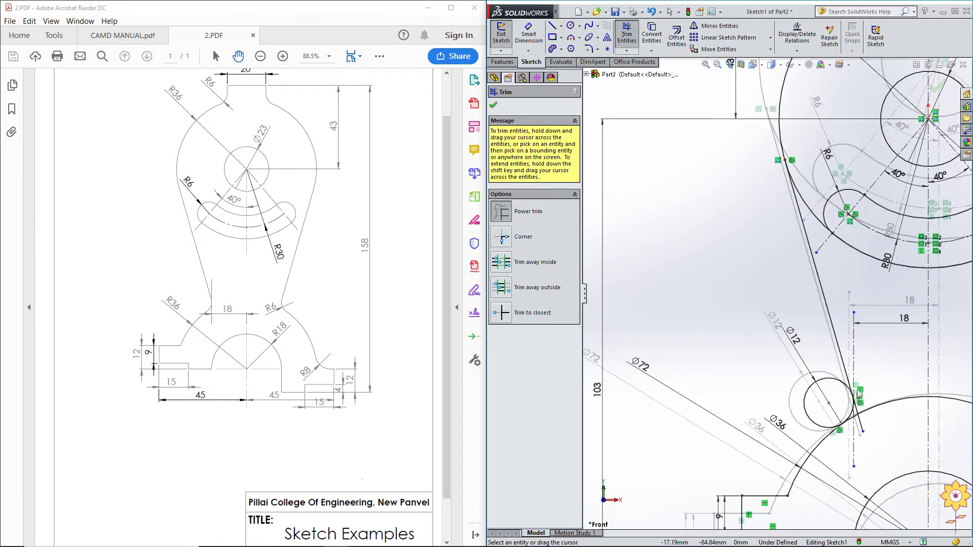
scroll(750, 365, "down", 4)
left_click_drag(668, 340, 712, 368)
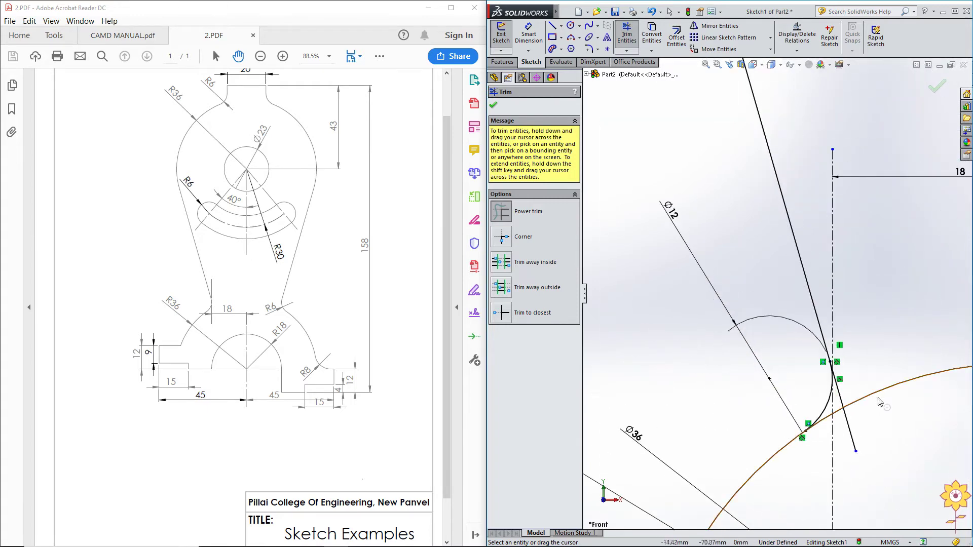
scroll(855, 411, "down", 3)
left_click_drag(818, 449, 816, 456)
scroll(826, 403, "down", 3)
left_click_drag(814, 329, 773, 363)
scroll(780, 278, "down", 3)
scroll(778, 269, "down", 3)
left_click_drag(769, 290, 768, 297)
- Review the trimmed profile and close Trim Entities
scroll(769, 296, "up", 1)
scroll(768, 297, "up", 2)
scroll(767, 296, "up", 2)
scroll(766, 297, "up", 2)
scroll(765, 297, "up", 2)
scroll(767, 273, "up", 2)
scroll(770, 243, "up", 2)
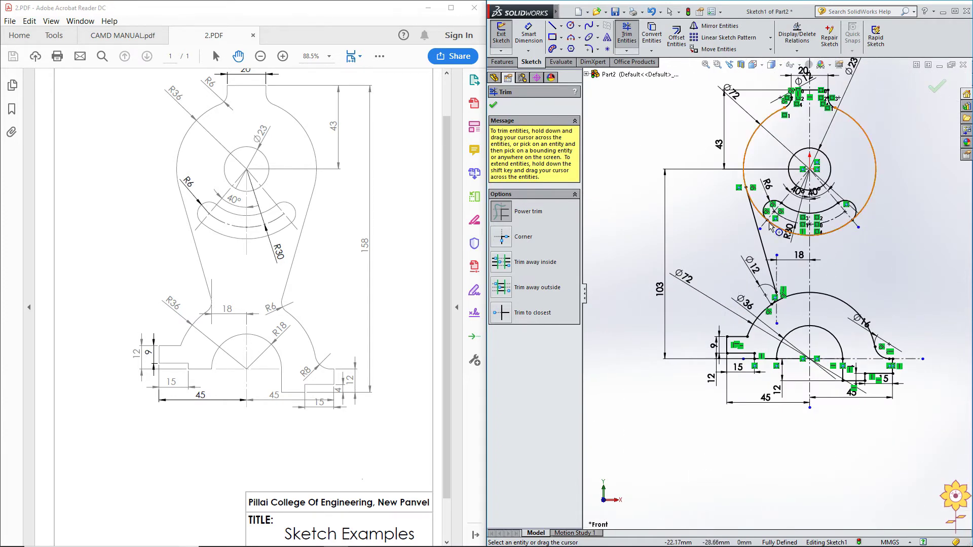
scroll(768, 218, "down", 2)
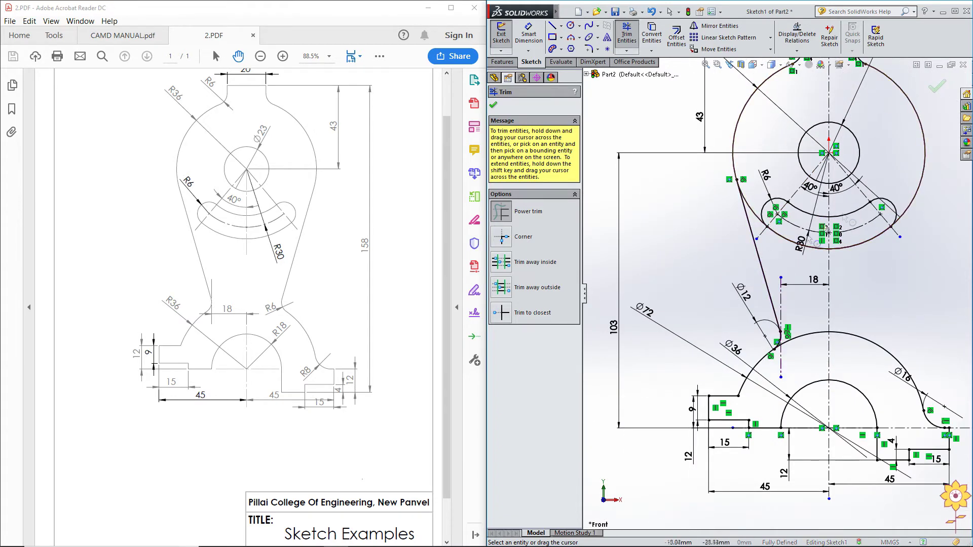
left_click(493, 105)
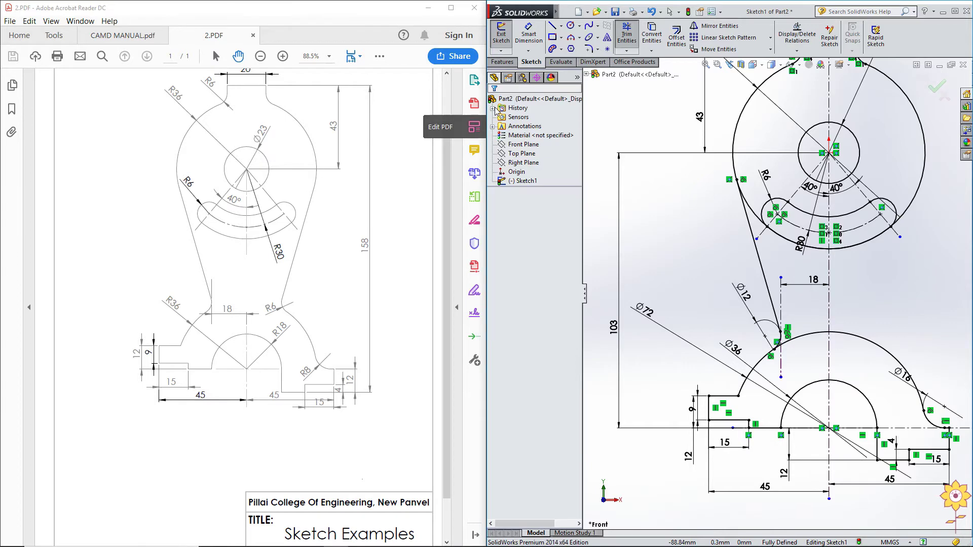
left_click(716, 26)
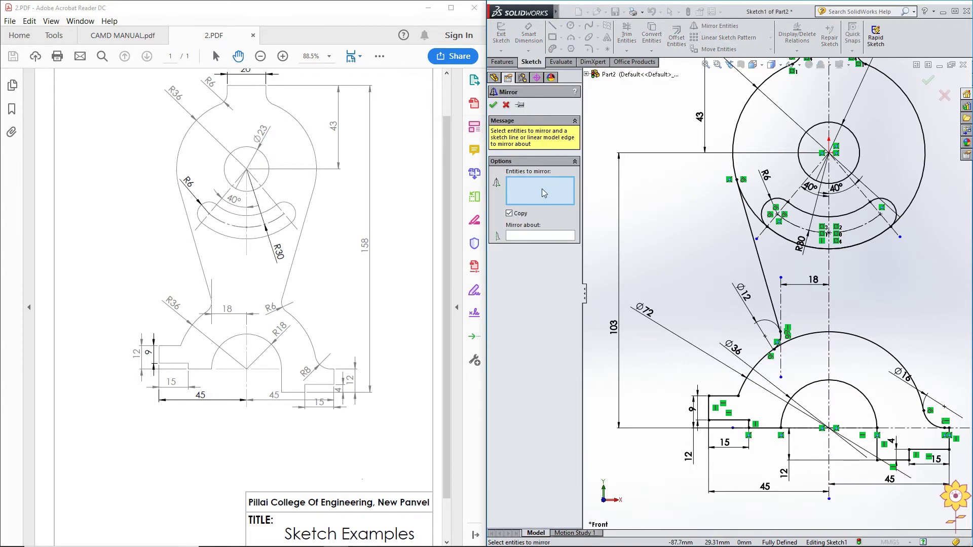
- Mirror the left slanted line and small lower arc about the vertical centreline
scroll(811, 233, "down", 3)
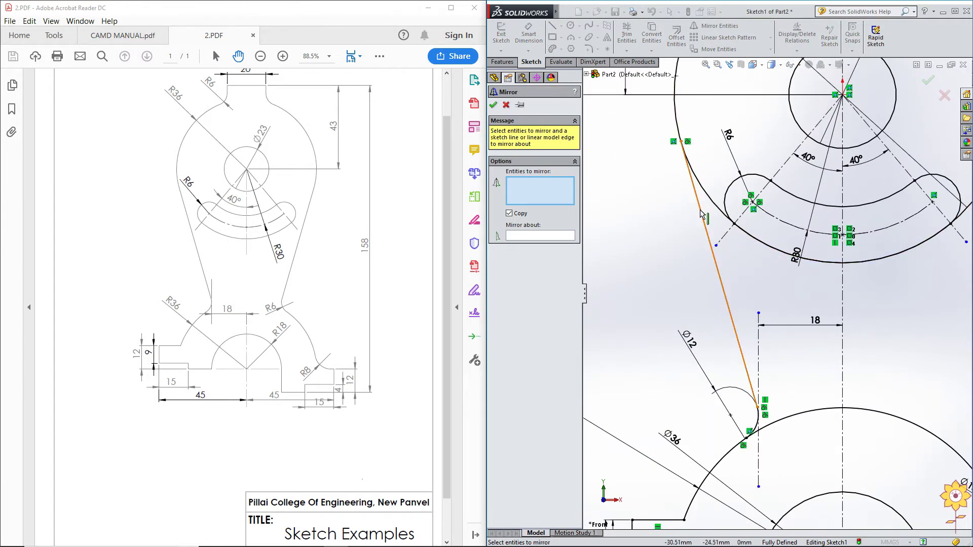
left_click(756, 377)
scroll(758, 432, "down", 3)
left_click(760, 408)
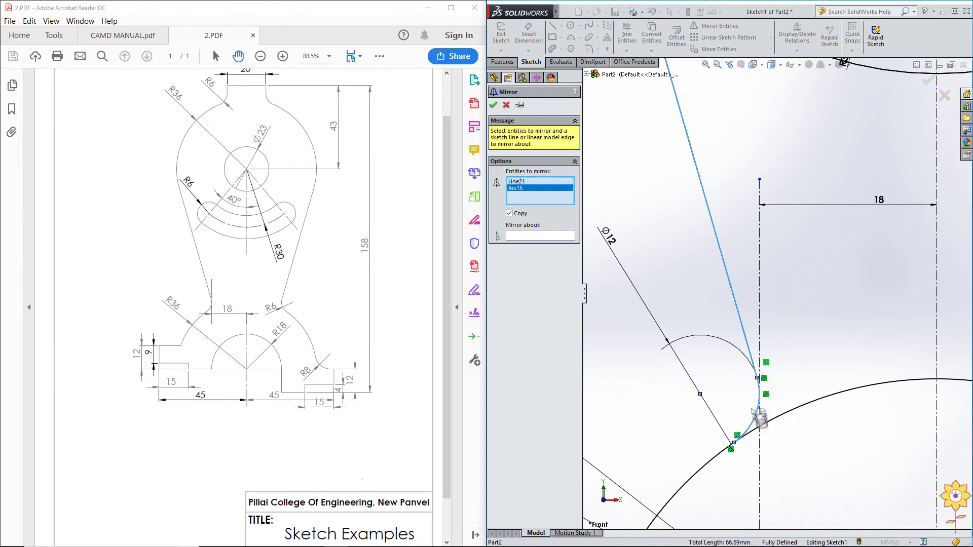
left_click(516, 237)
scroll(781, 294, "up", 5)
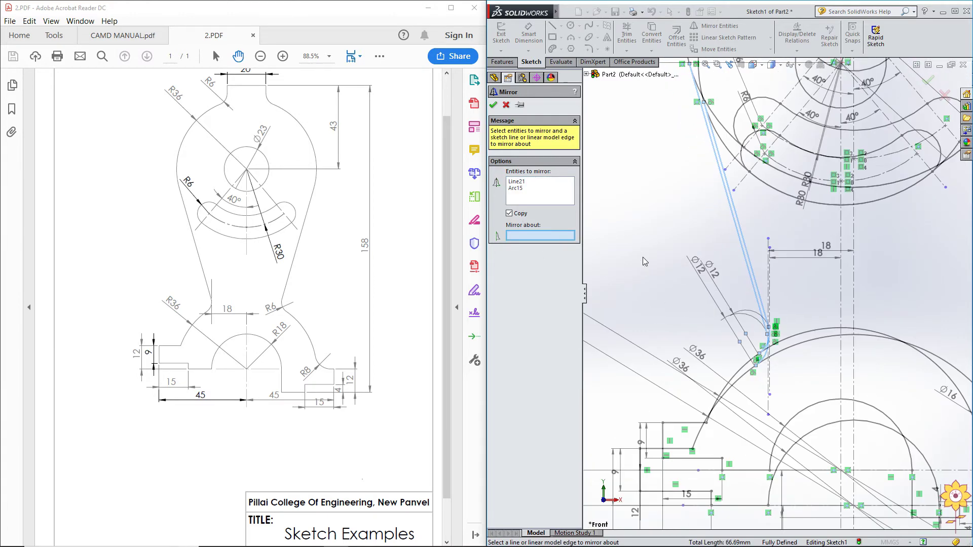
left_click(842, 231)
scroll(776, 291, "up", 3)
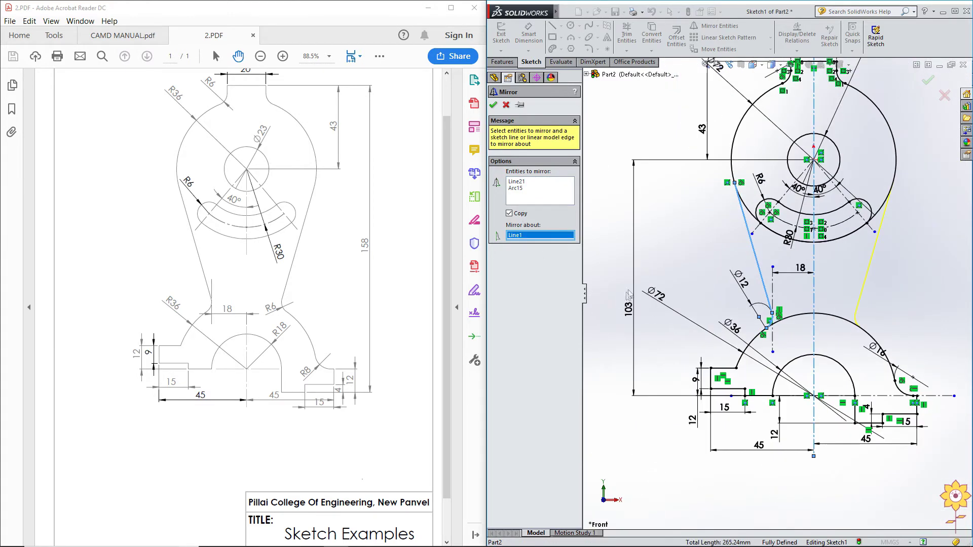
left_click(493, 105)
scroll(773, 276, "up", 2)
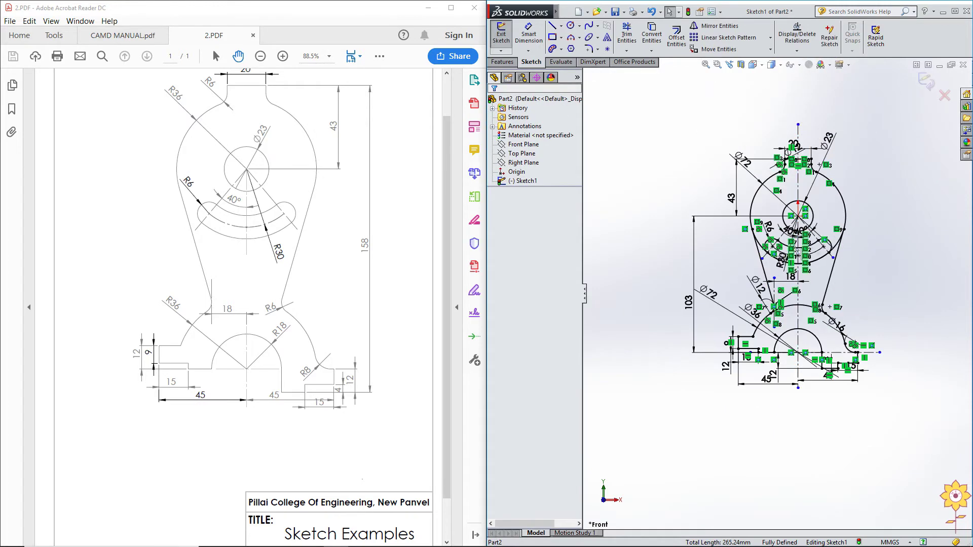
scroll(838, 188, "down", 7)
scroll(811, 228, "up", 4)
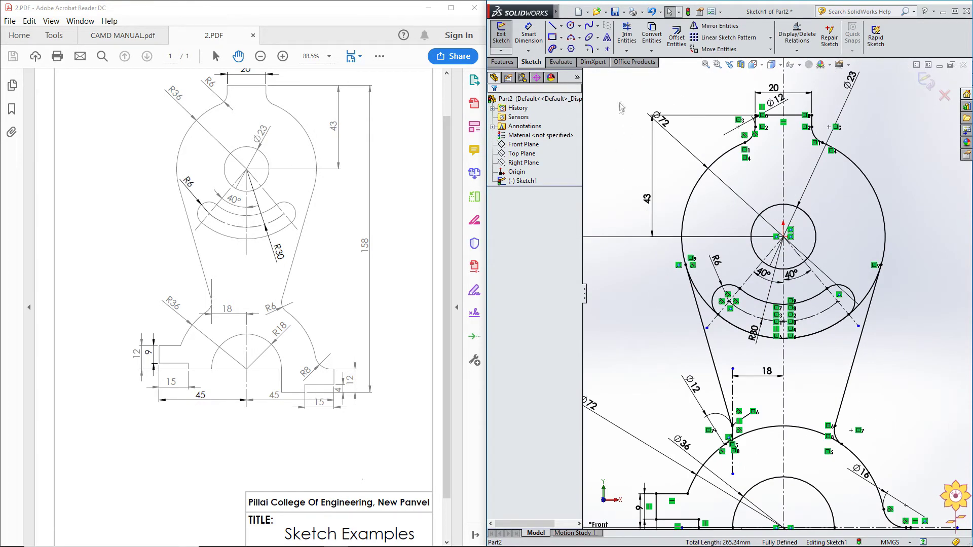
left_click(627, 35)
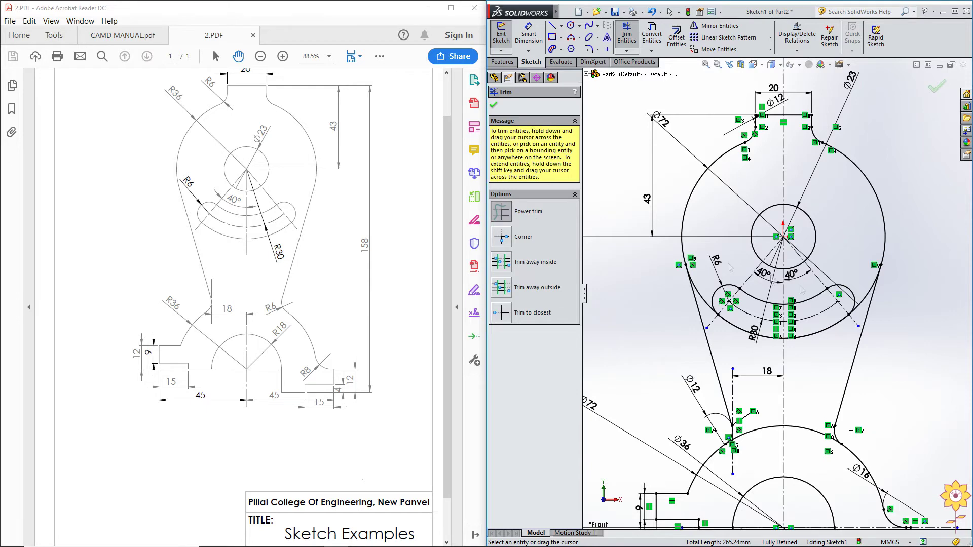
- Zoom in and out around the profile to inspect the areas to trim
scroll(694, 307, "down", 4)
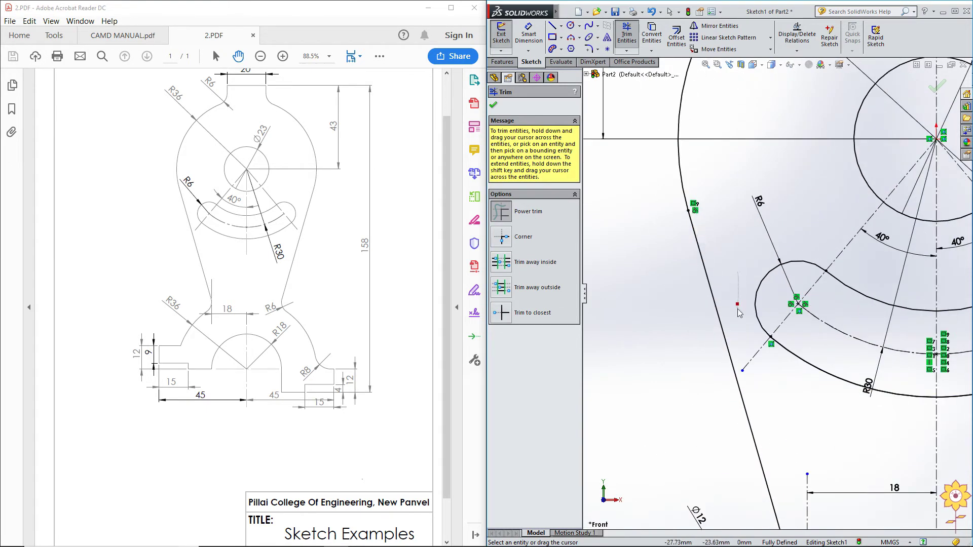
scroll(741, 296, "up", 2)
scroll(741, 297, "up", 2)
scroll(874, 208, "down", 3)
scroll(874, 208, "down", 2)
scroll(837, 243, "up", 2)
scroll(803, 283, "up", 2)
scroll(802, 282, "down", 2)
scroll(806, 304, "down", 2)
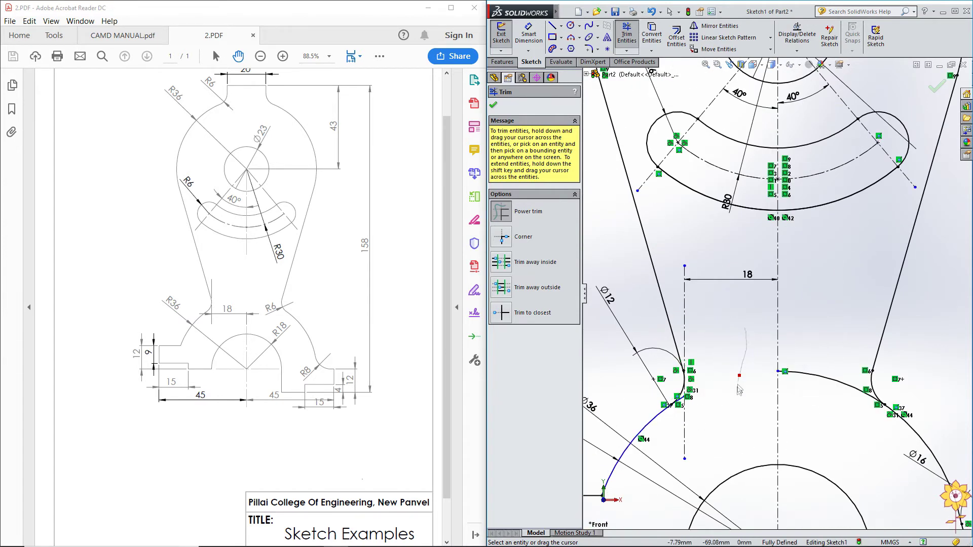
scroll(749, 373, "down", 2)
scroll(719, 327, "up", 3)
scroll(724, 355, "up", 3)
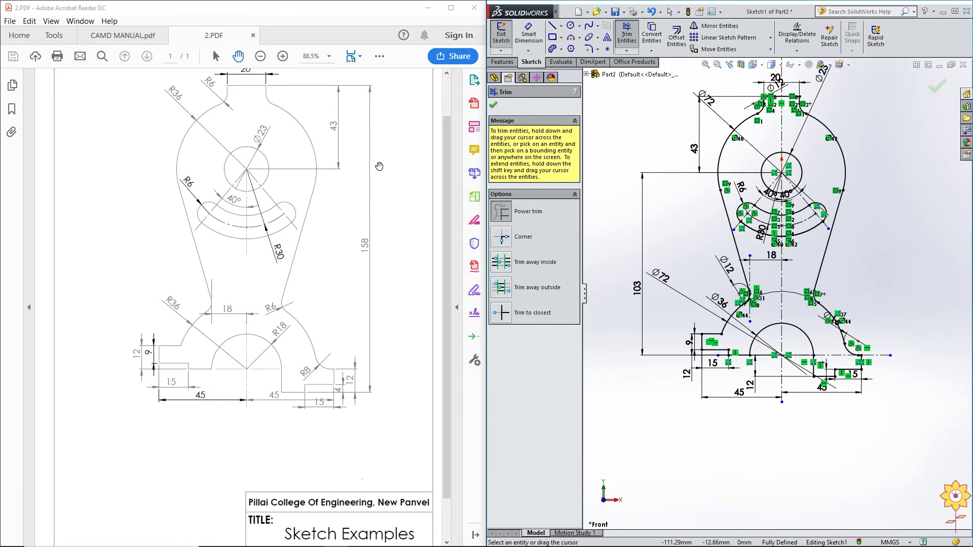
scroll(791, 71, "down", 4)
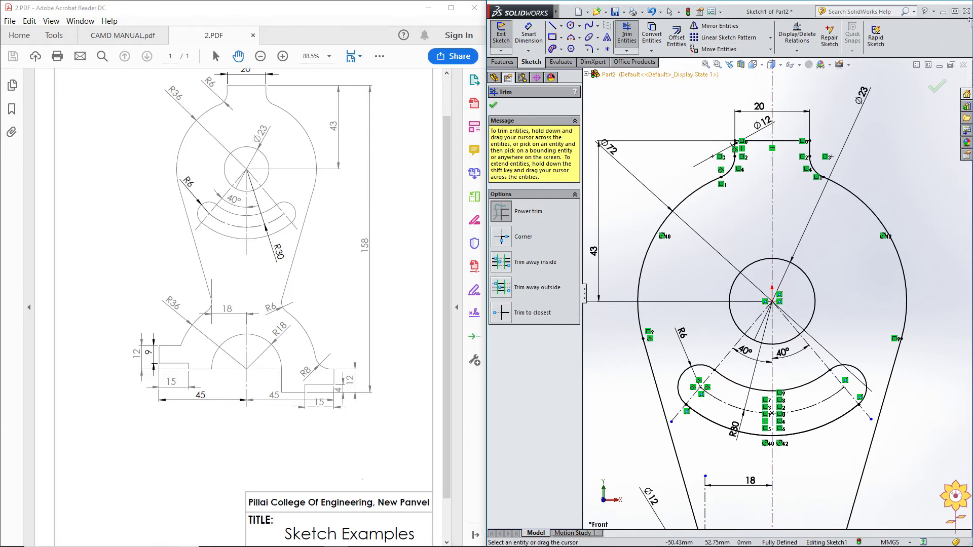
- Maximize SolidWorks to fill the whole screen and re-zoom on the sketch
left_click(955, 11)
scroll(420, 220, "down", 3)
scroll(429, 227, "up", 1)
scroll(528, 289, "up", 3)
scroll(547, 299, "up", 1)
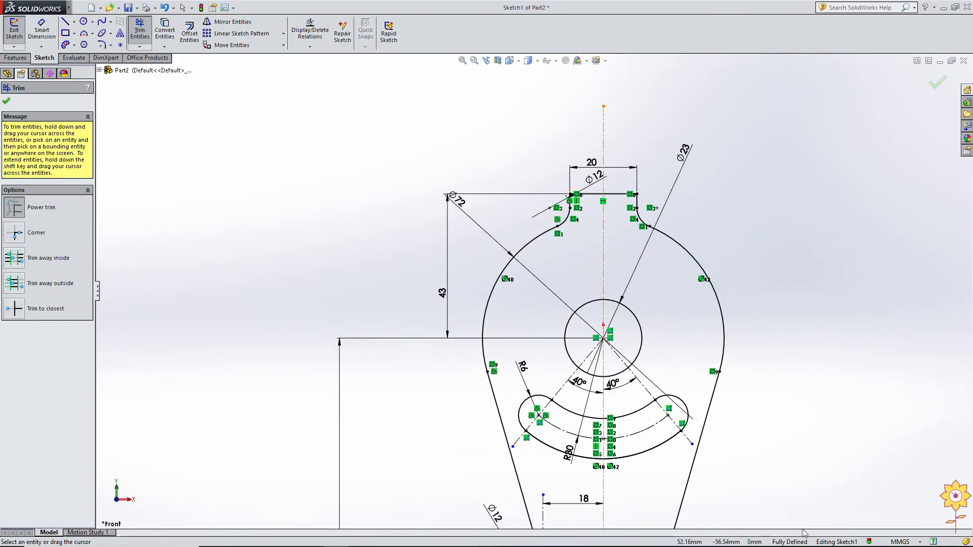
scroll(517, 263, "up", 3)
scroll(583, 461, "down", 2)
scroll(583, 461, "down", 1)
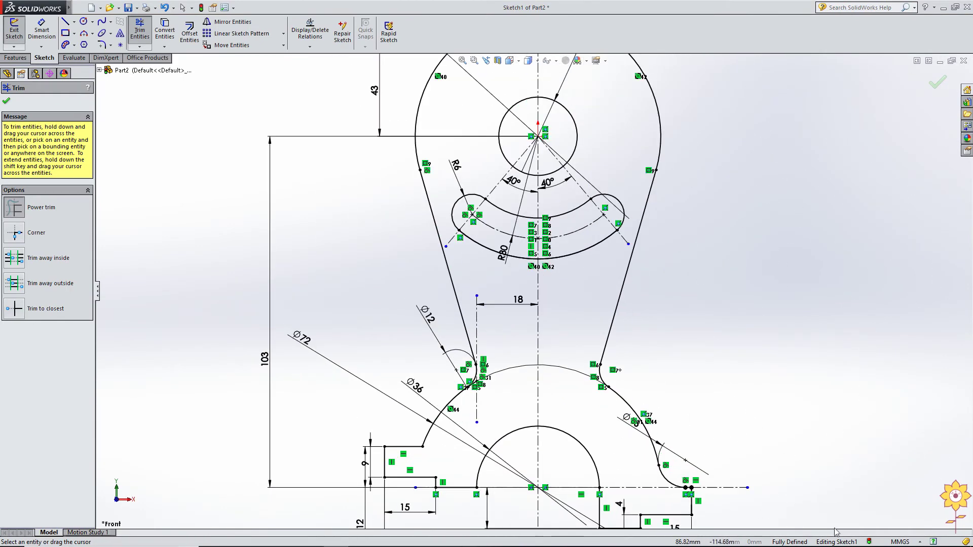
scroll(487, 297, "up", 2)
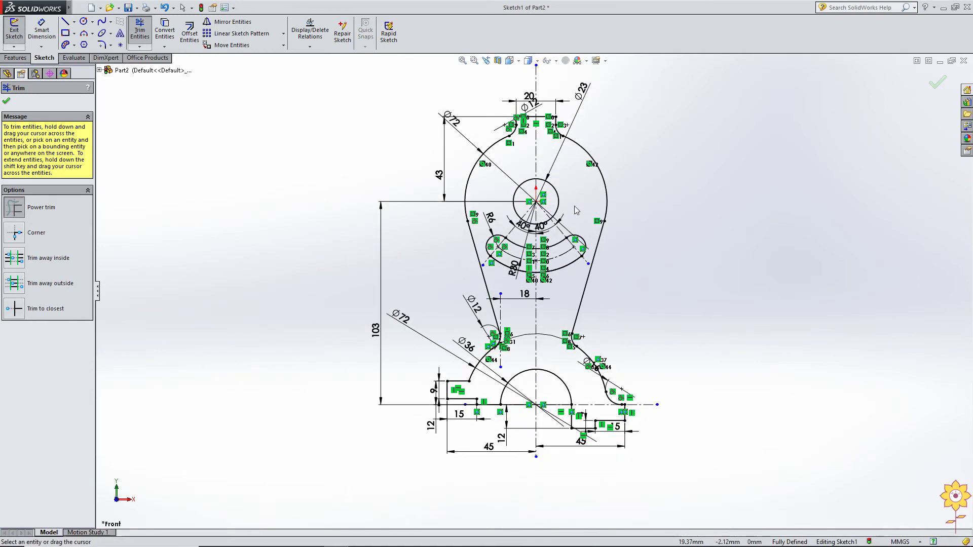